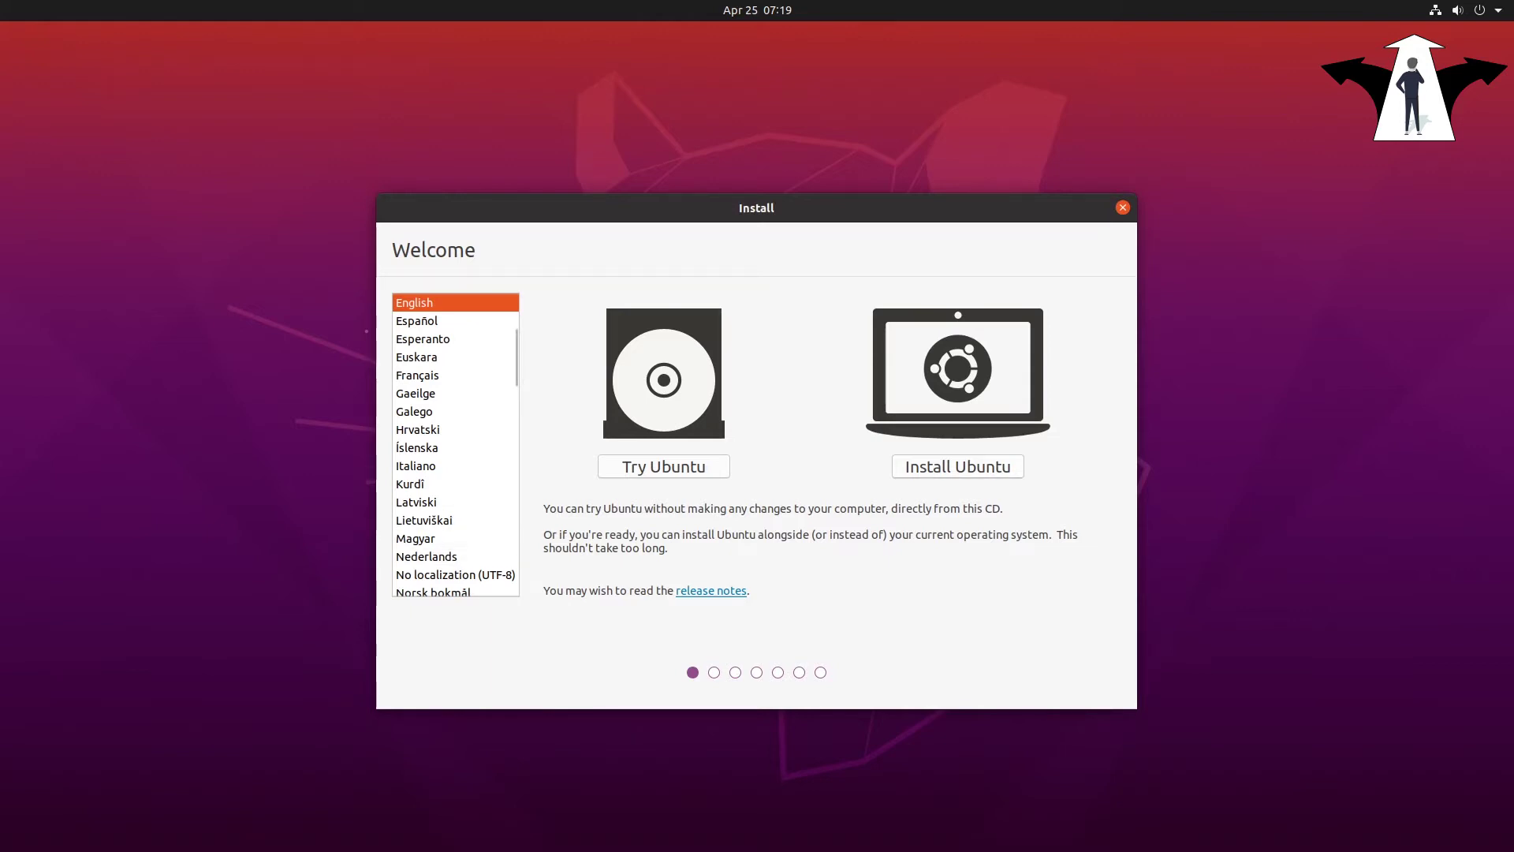
Start installing Ubuntu in English with the English (US) keyboard, minimal installation, updates downloaded during setup, and third-party software included.
click(961, 470)
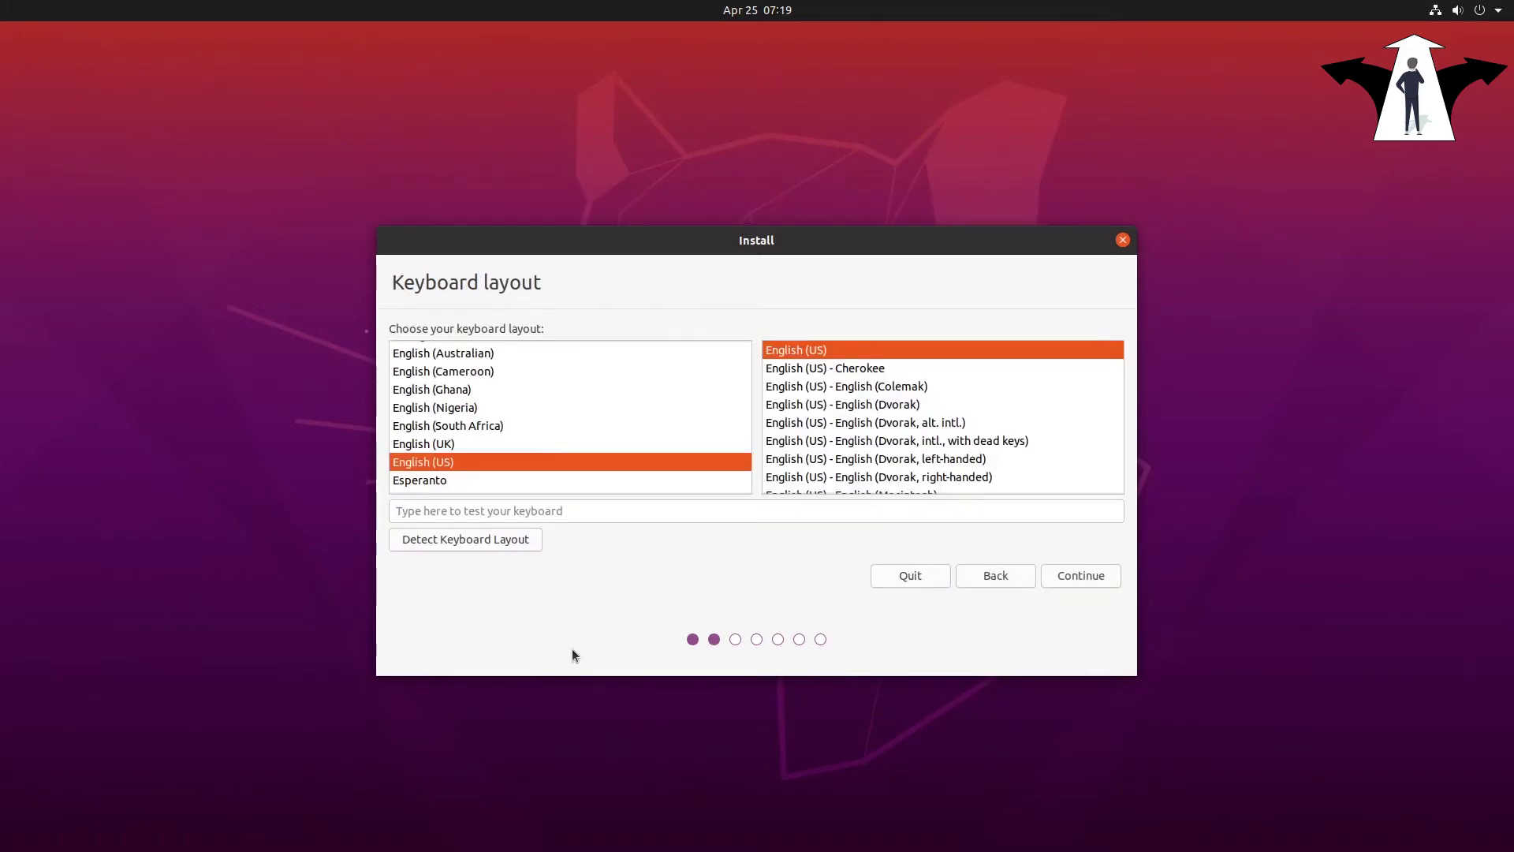
click(1073, 573)
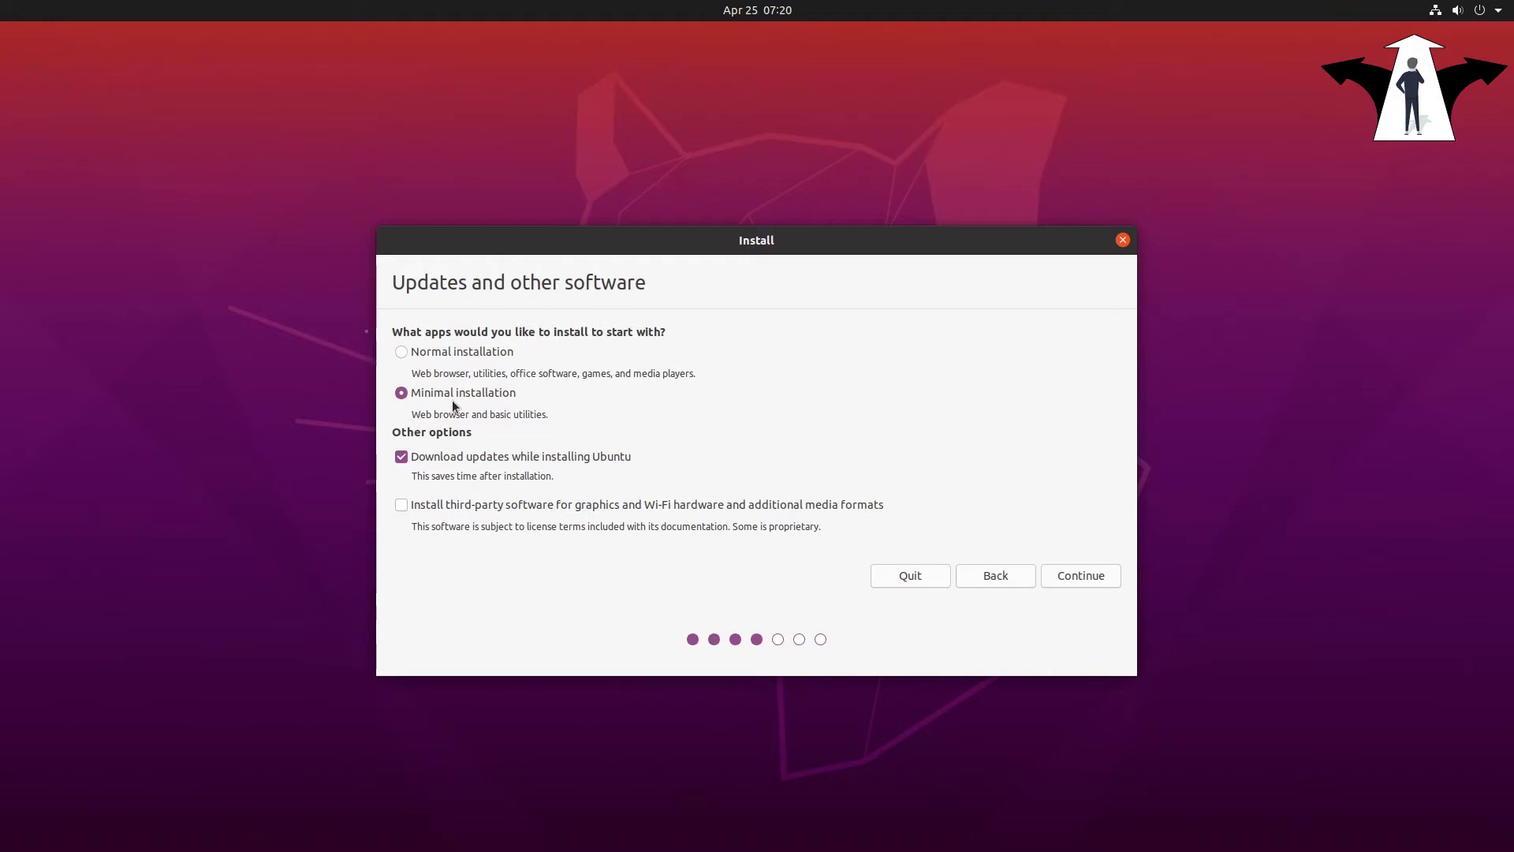
click(402, 505)
click(1071, 578)
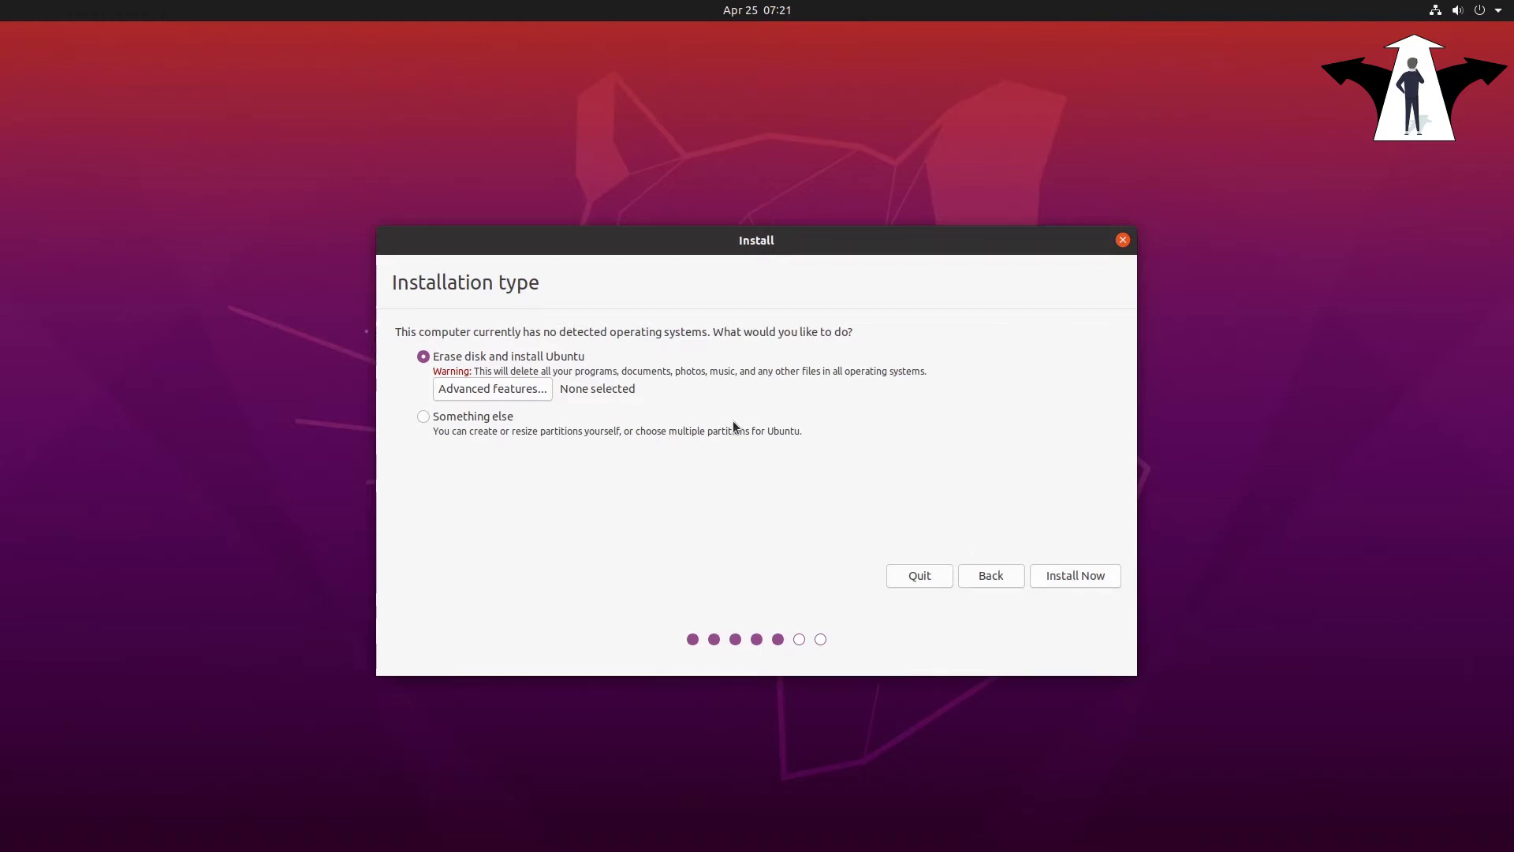
Choose to erase the disk and install Ubuntu, and approve writing the partition changes to the disk.
click(1077, 581)
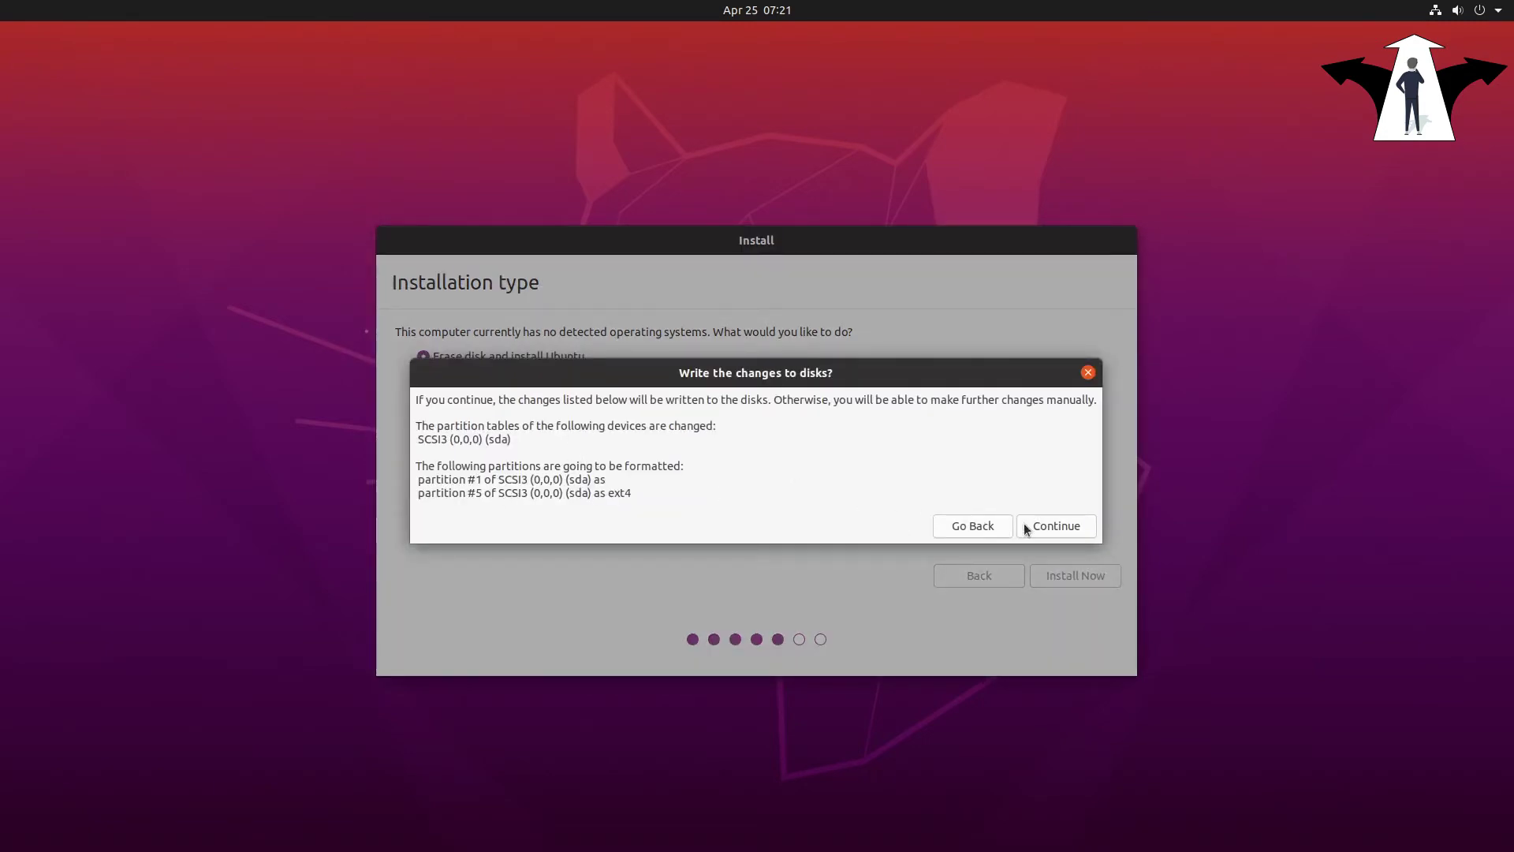
click(1062, 533)
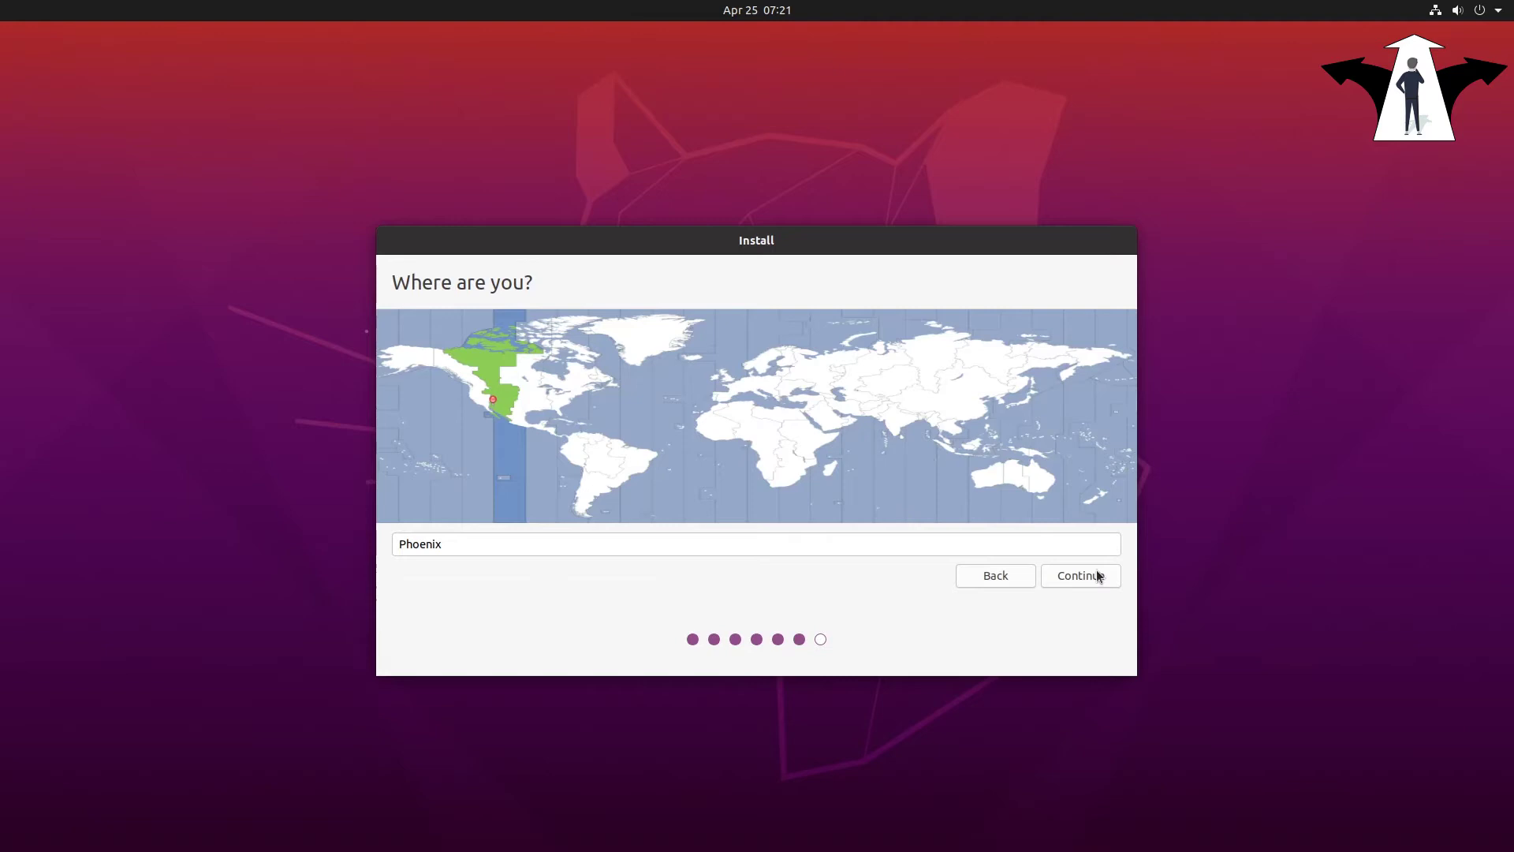
Accept Phoenix as the location and go to the computer's name field in the user details.
click(1091, 582)
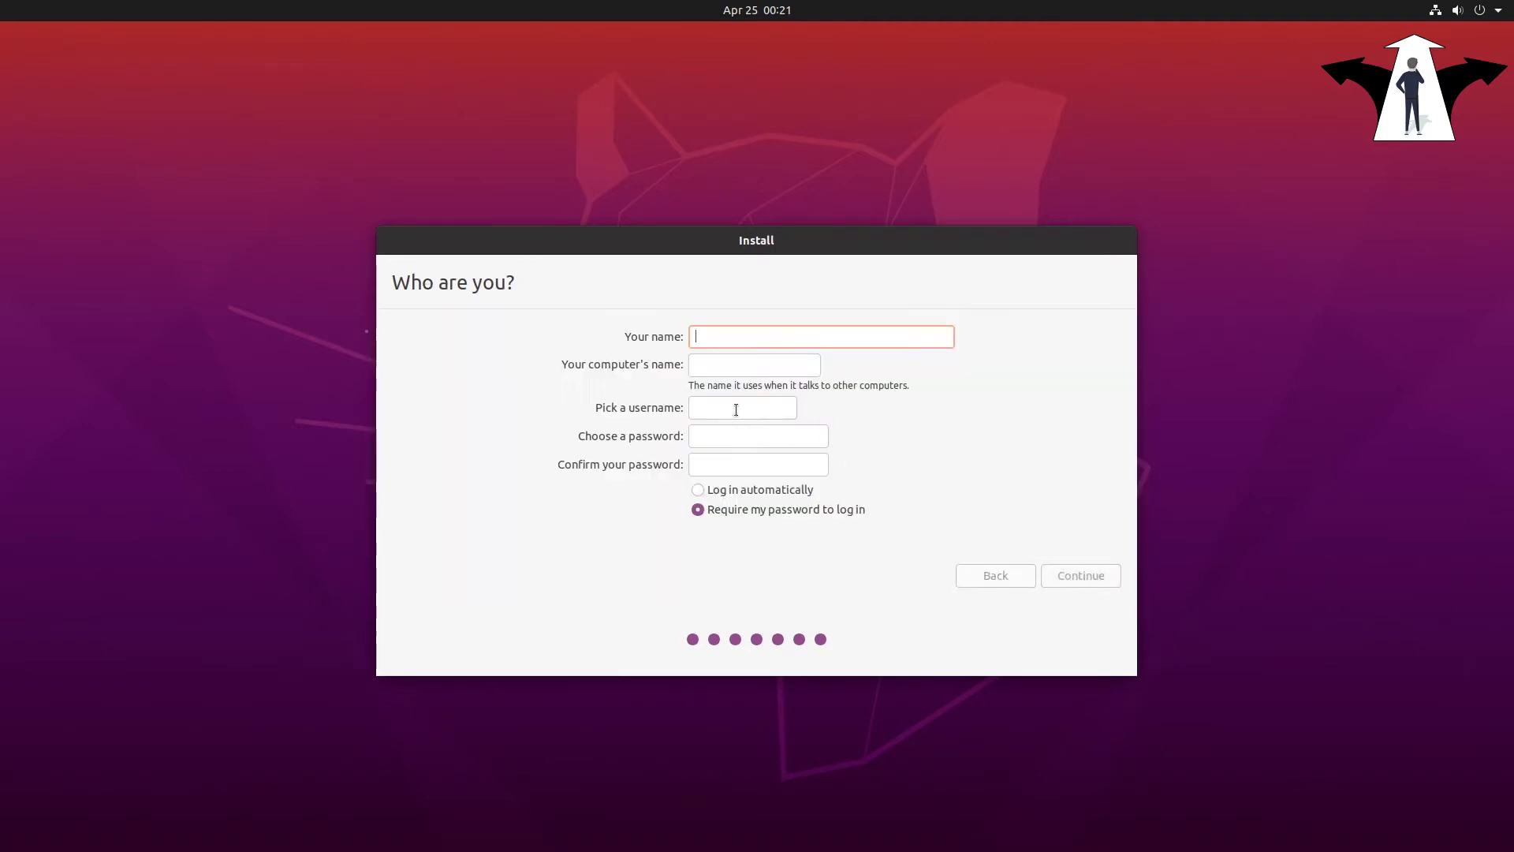
click(718, 369)
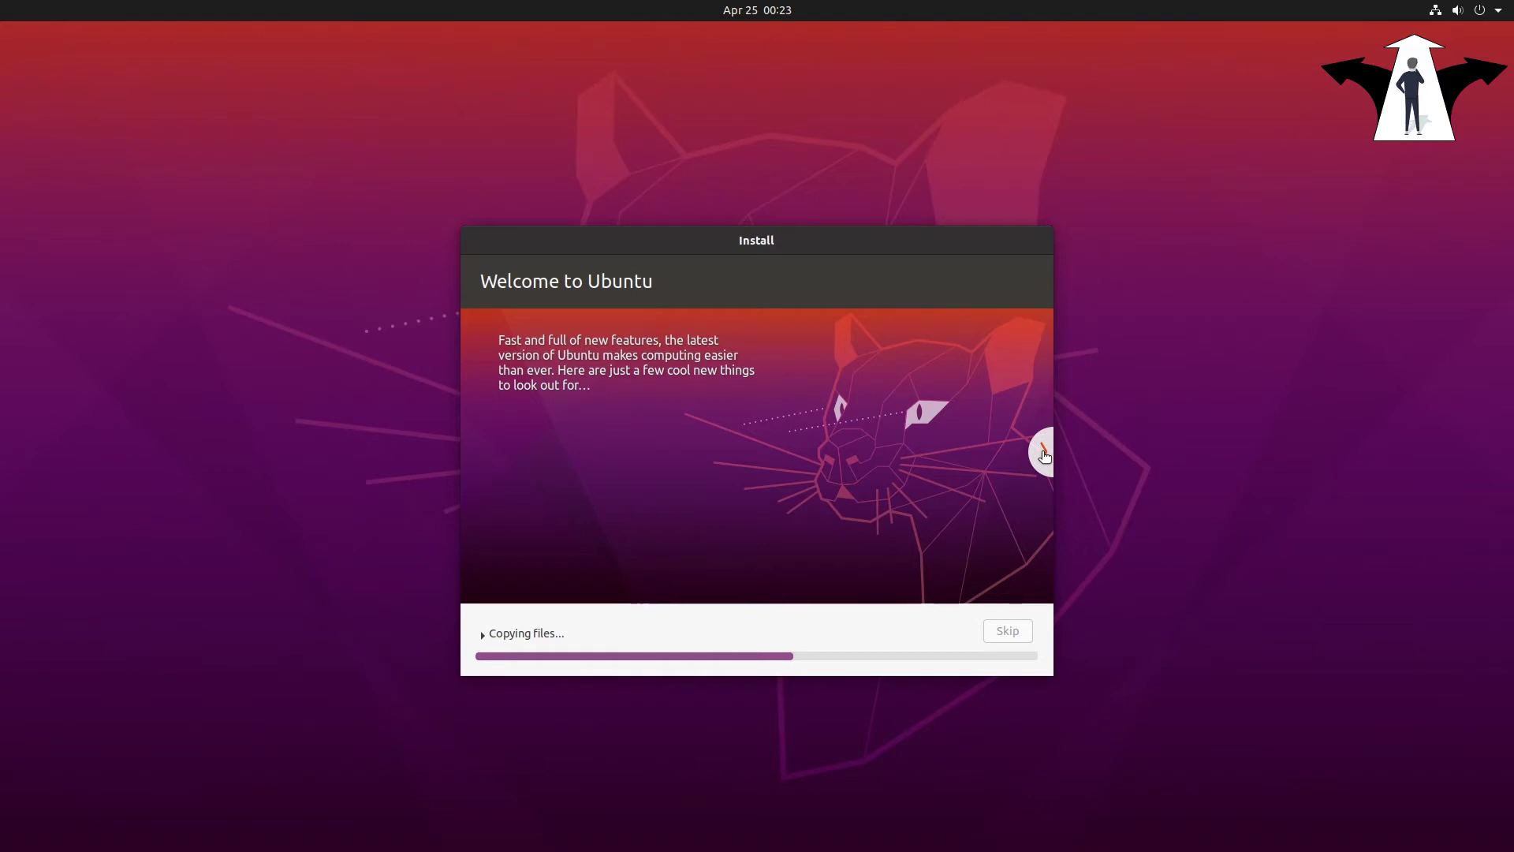
Look through the installer's feature slides, from the welcome slide to the accessibility slide, while the files are copied.
click(1044, 455)
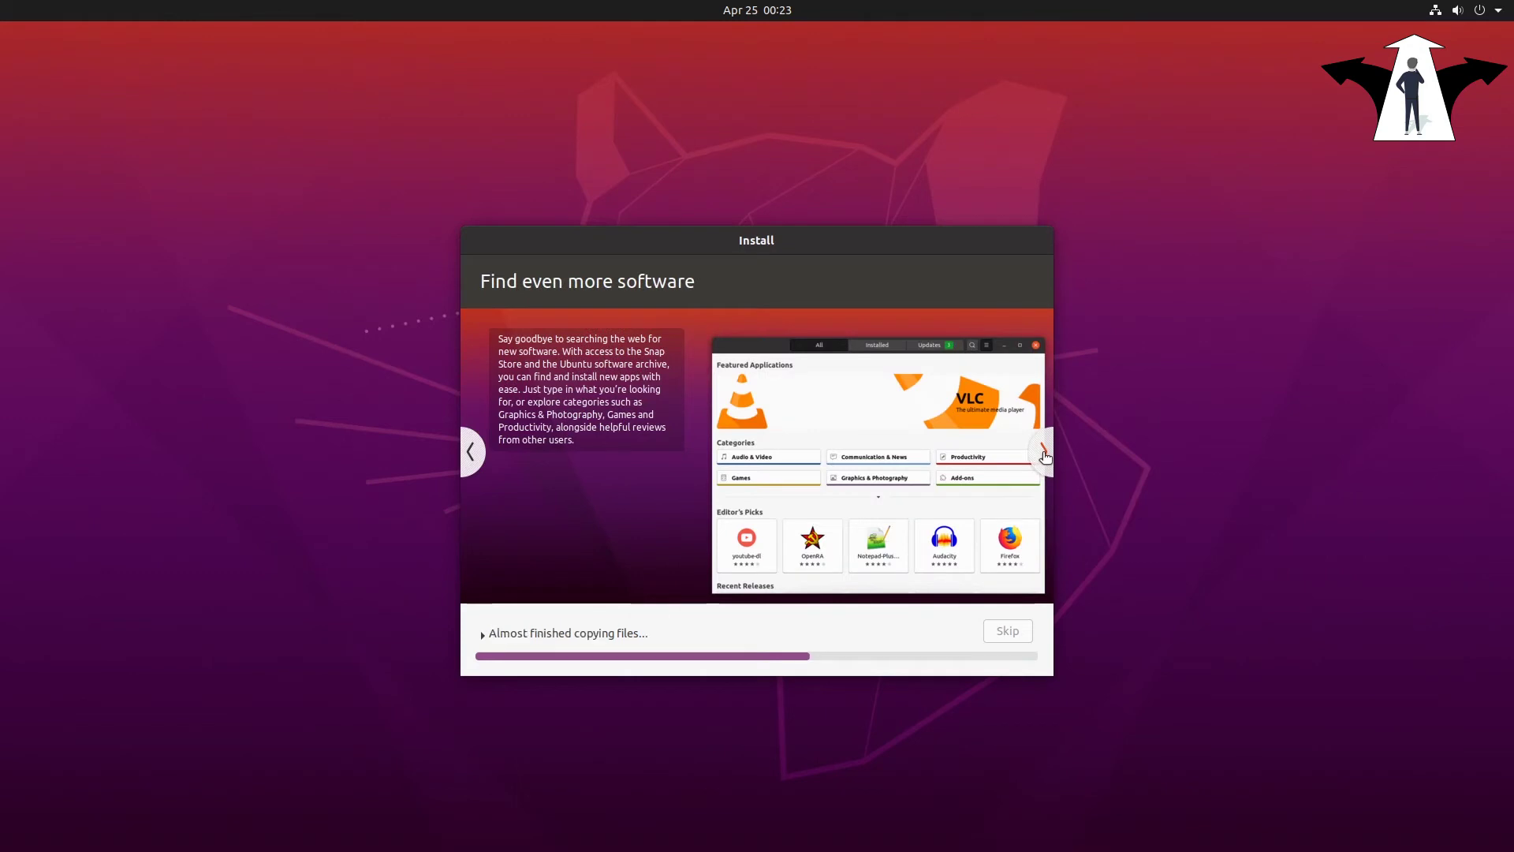
click(1043, 455)
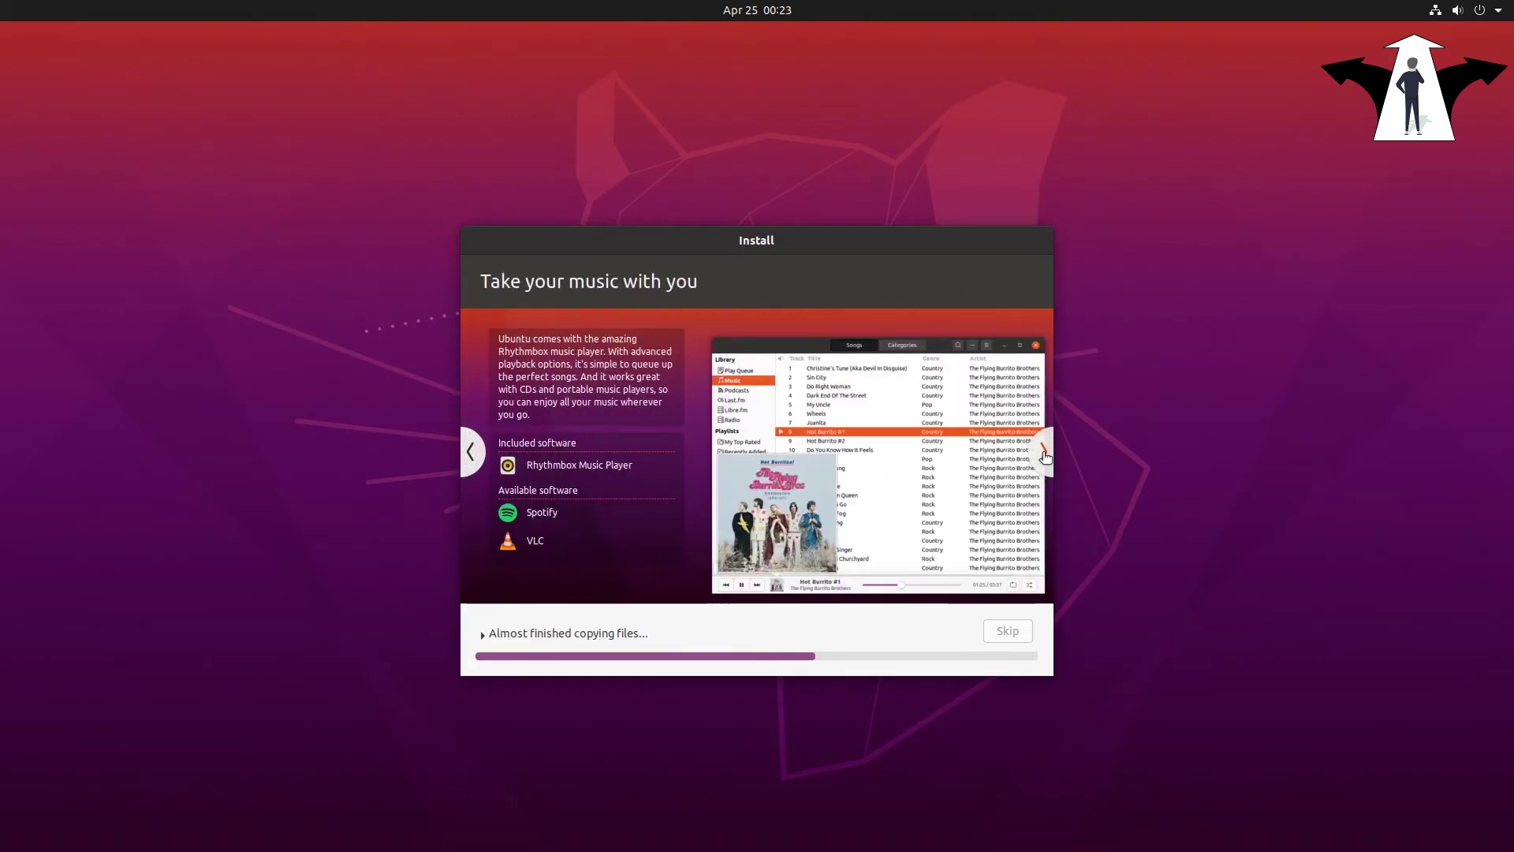
click(1044, 455)
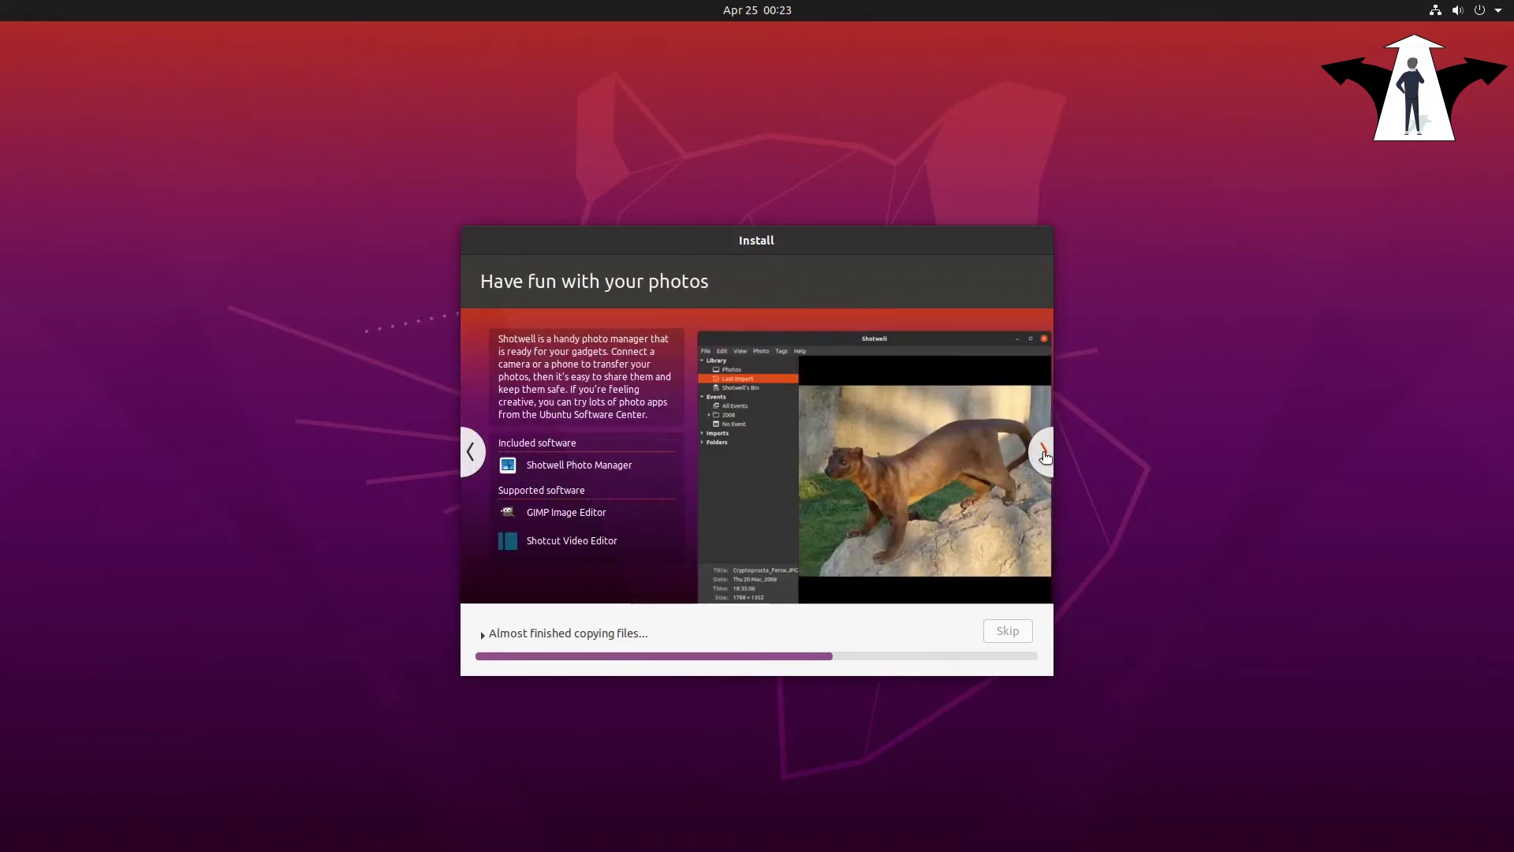
click(1044, 456)
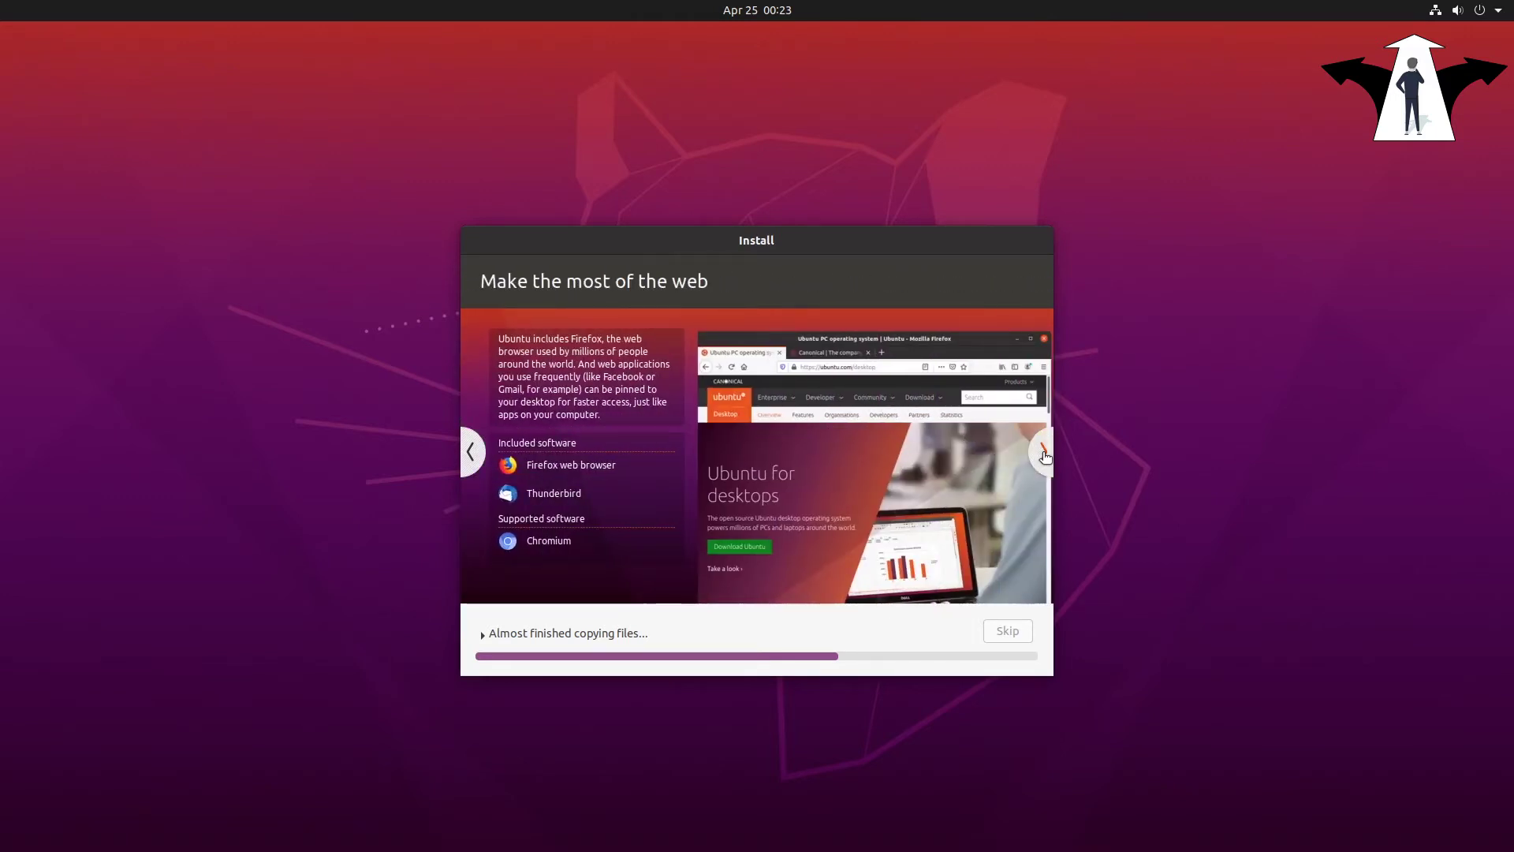
click(1044, 455)
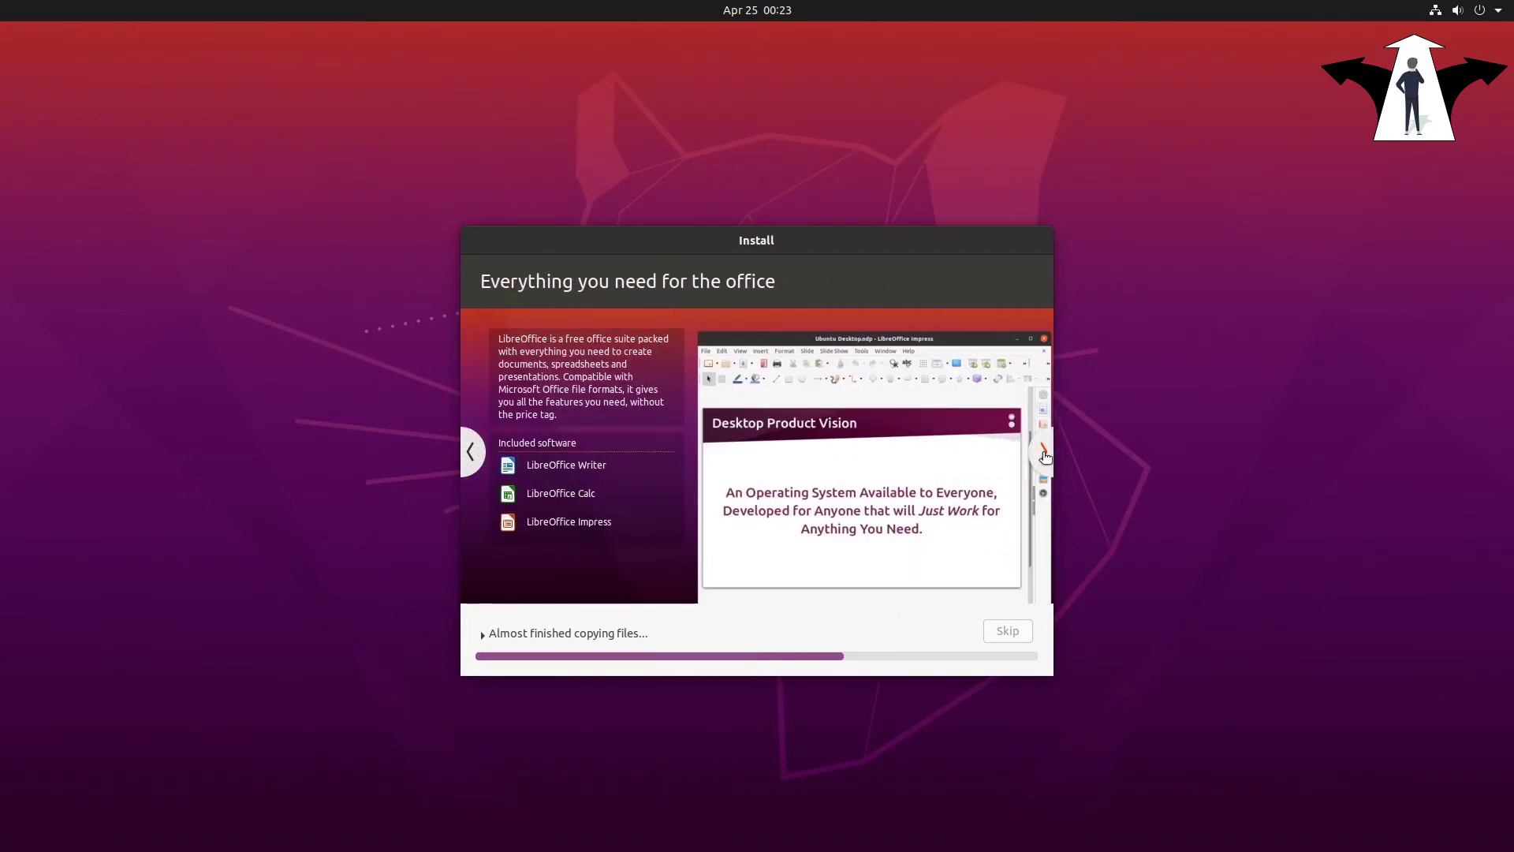
click(1044, 455)
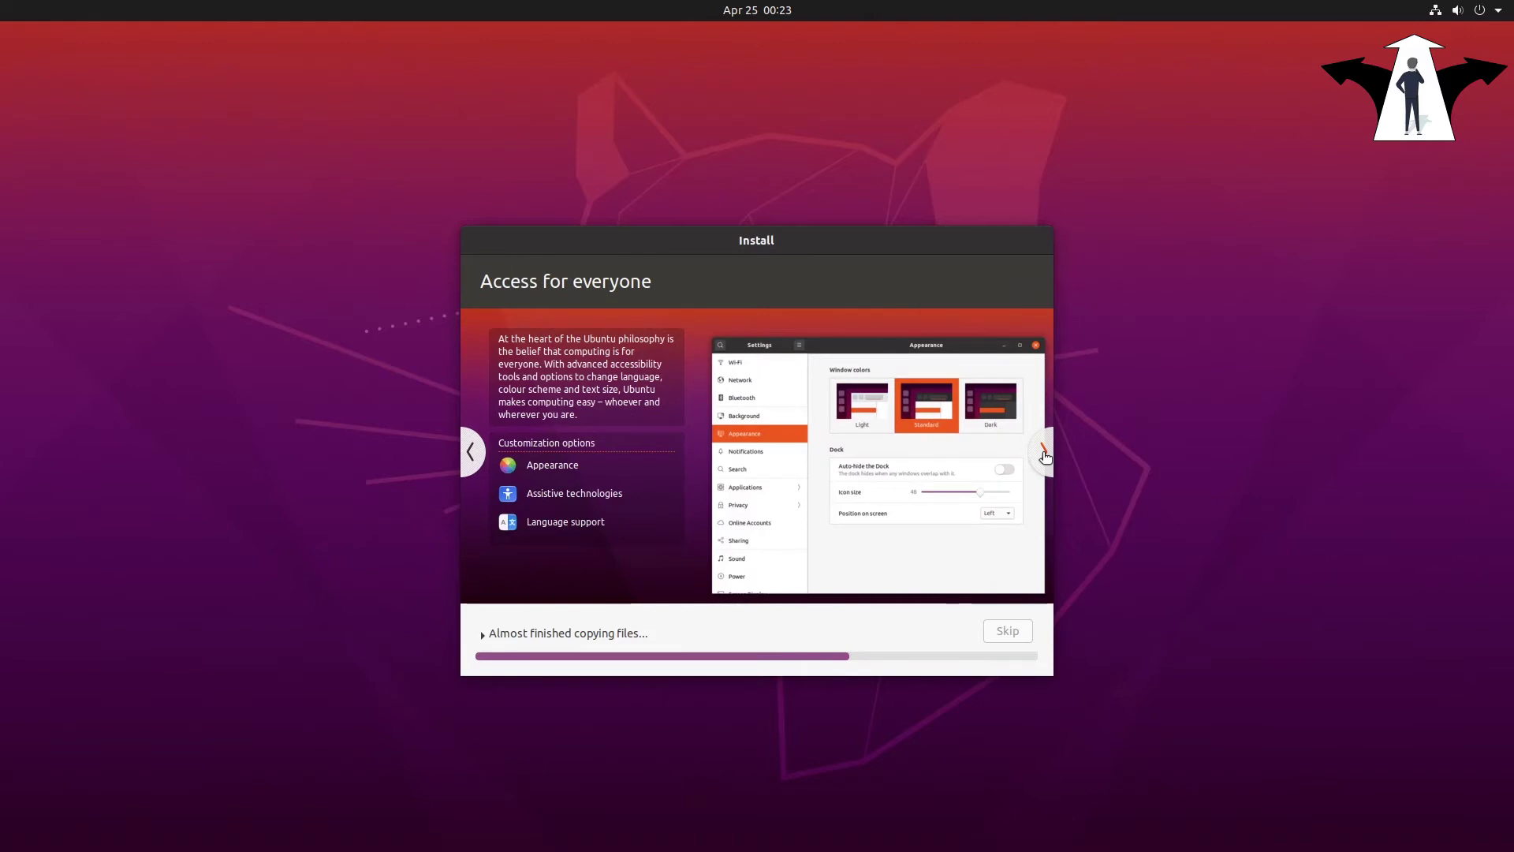
click(1043, 455)
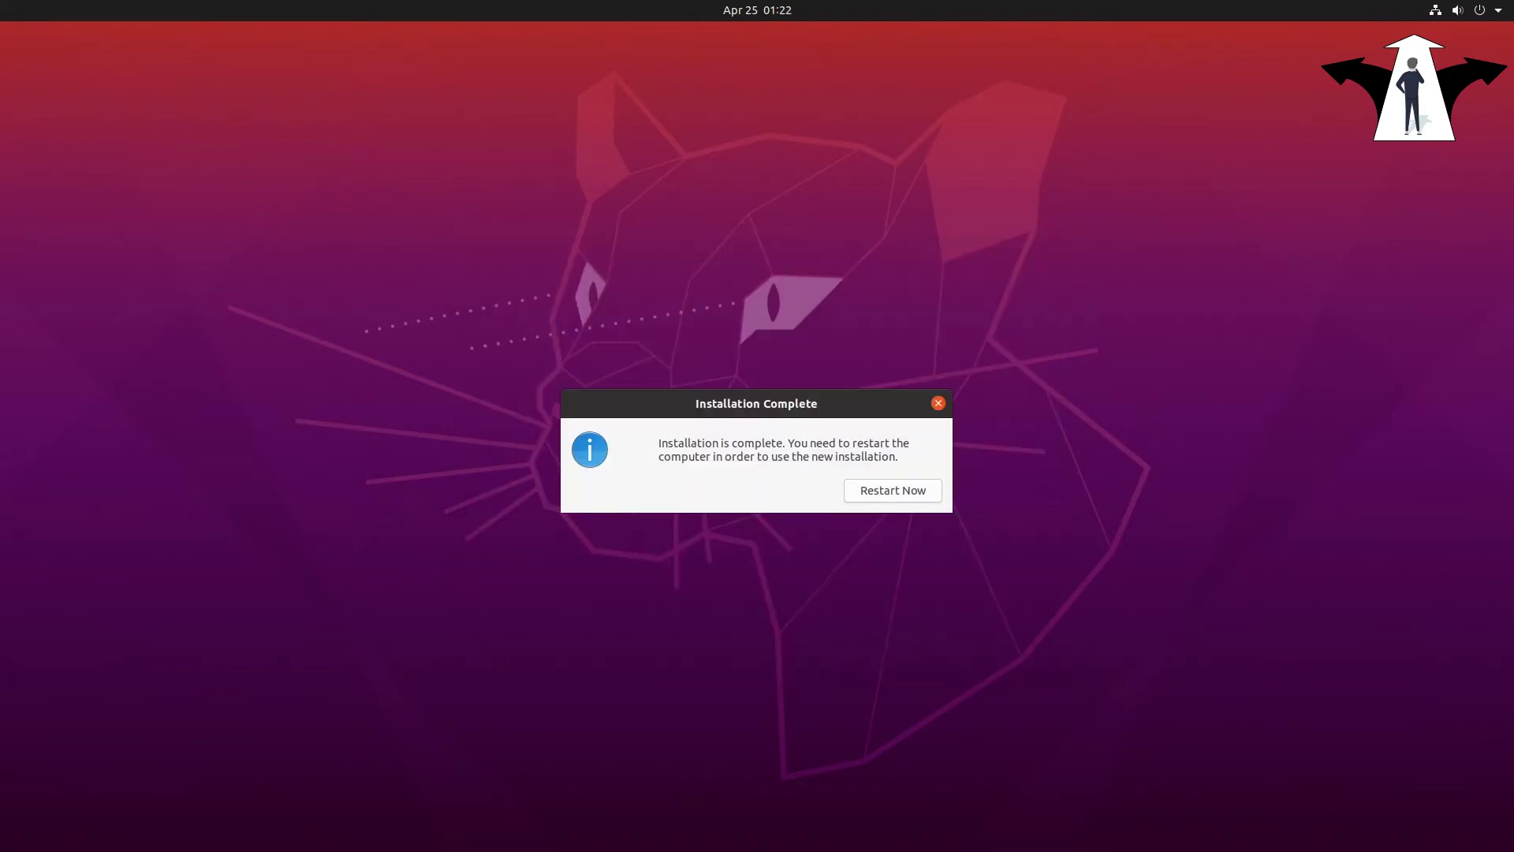
Restart into the new installation and skip both connecting online accounts and setting up Livepatch.
click(882, 492)
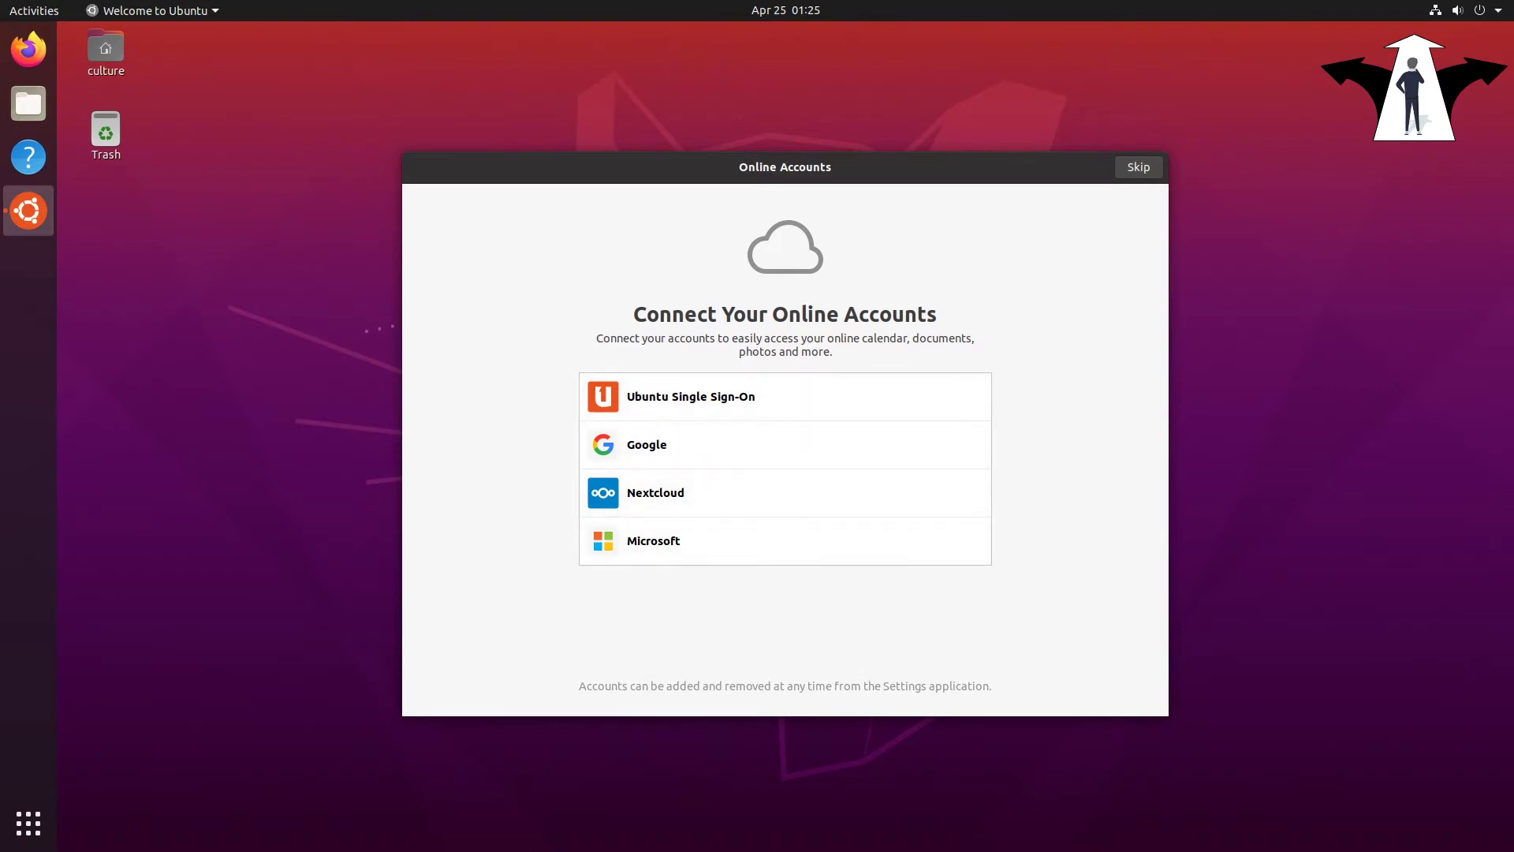
click(1138, 167)
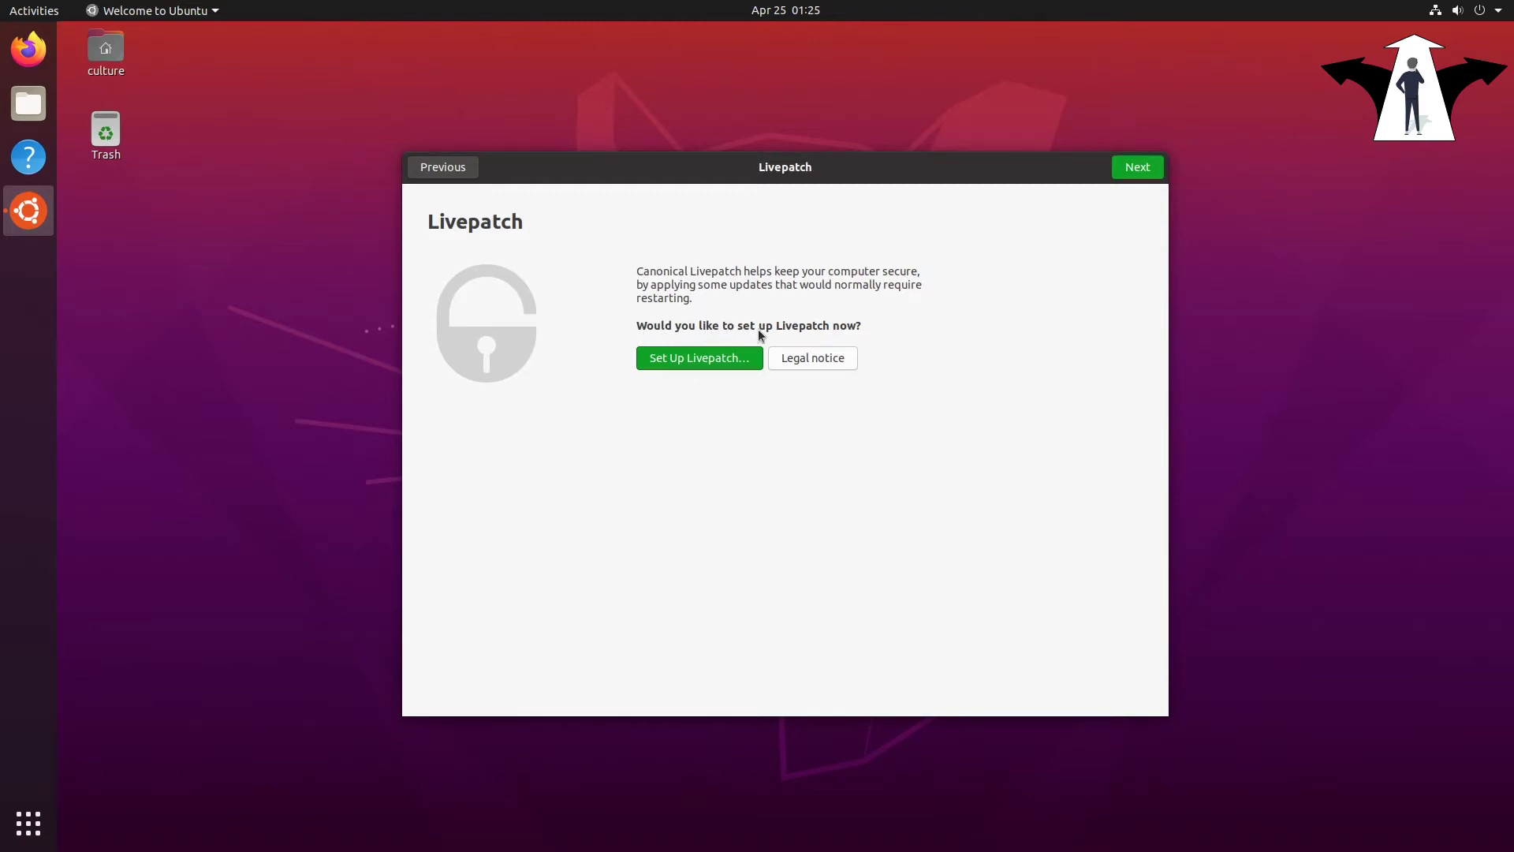
click(1134, 164)
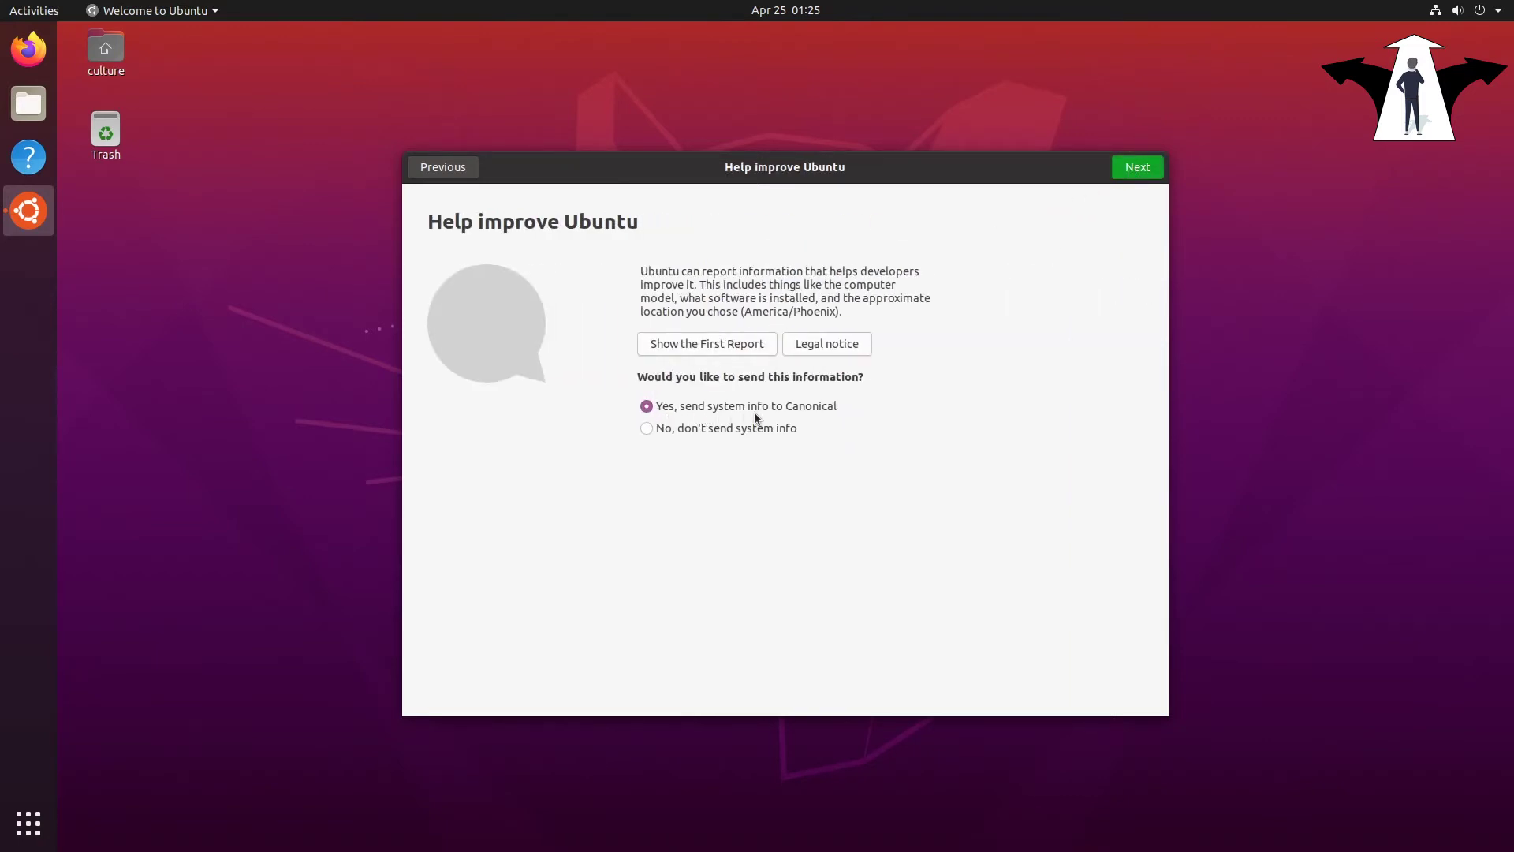
Decline sending system info, leave Location Services off, and finish the welcome setup after viewing the suggested apps.
click(650, 430)
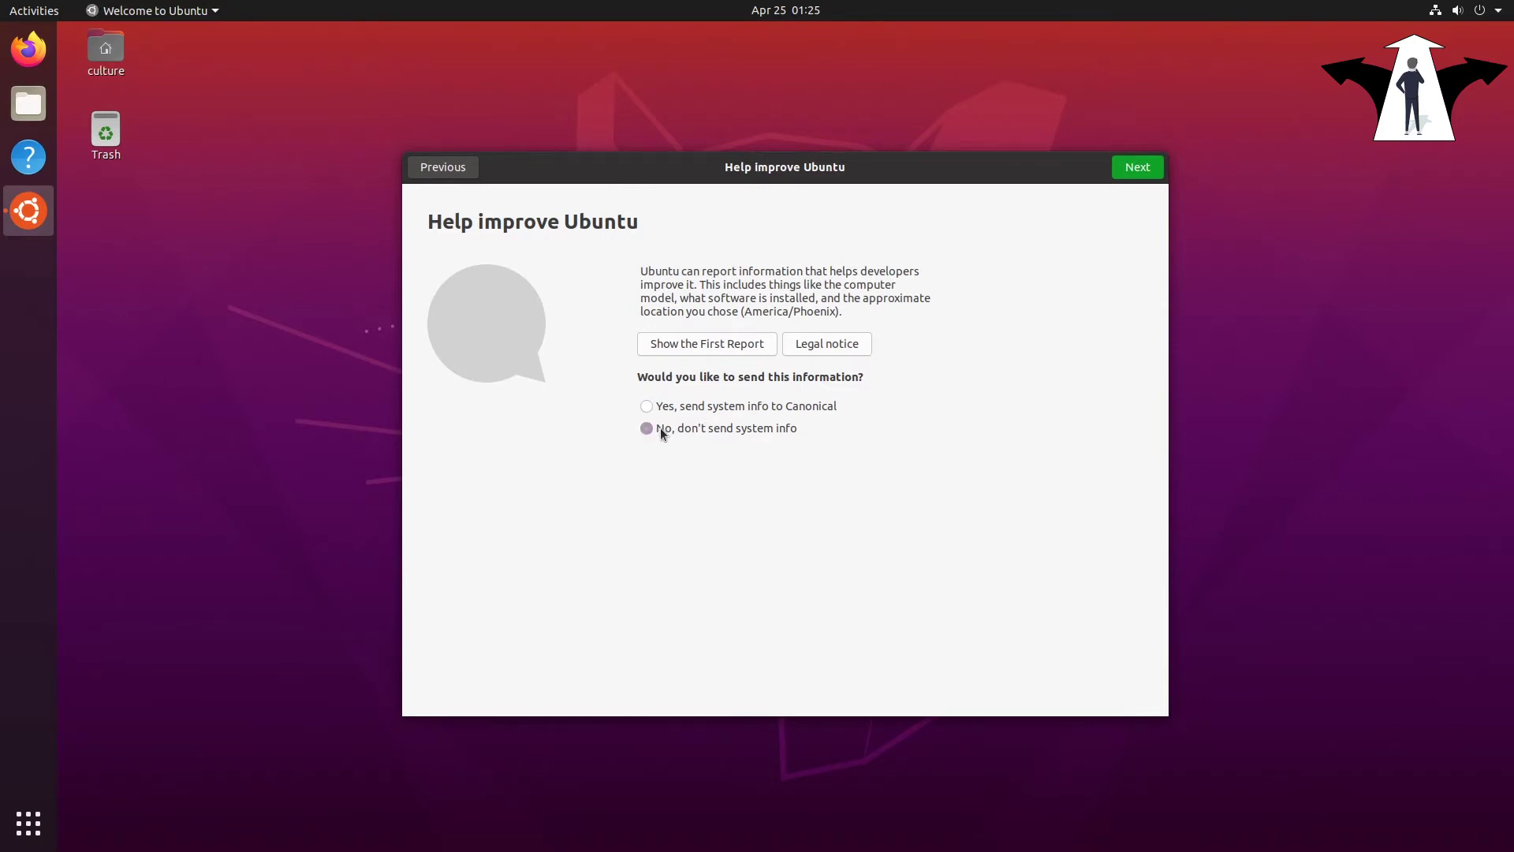
click(1136, 168)
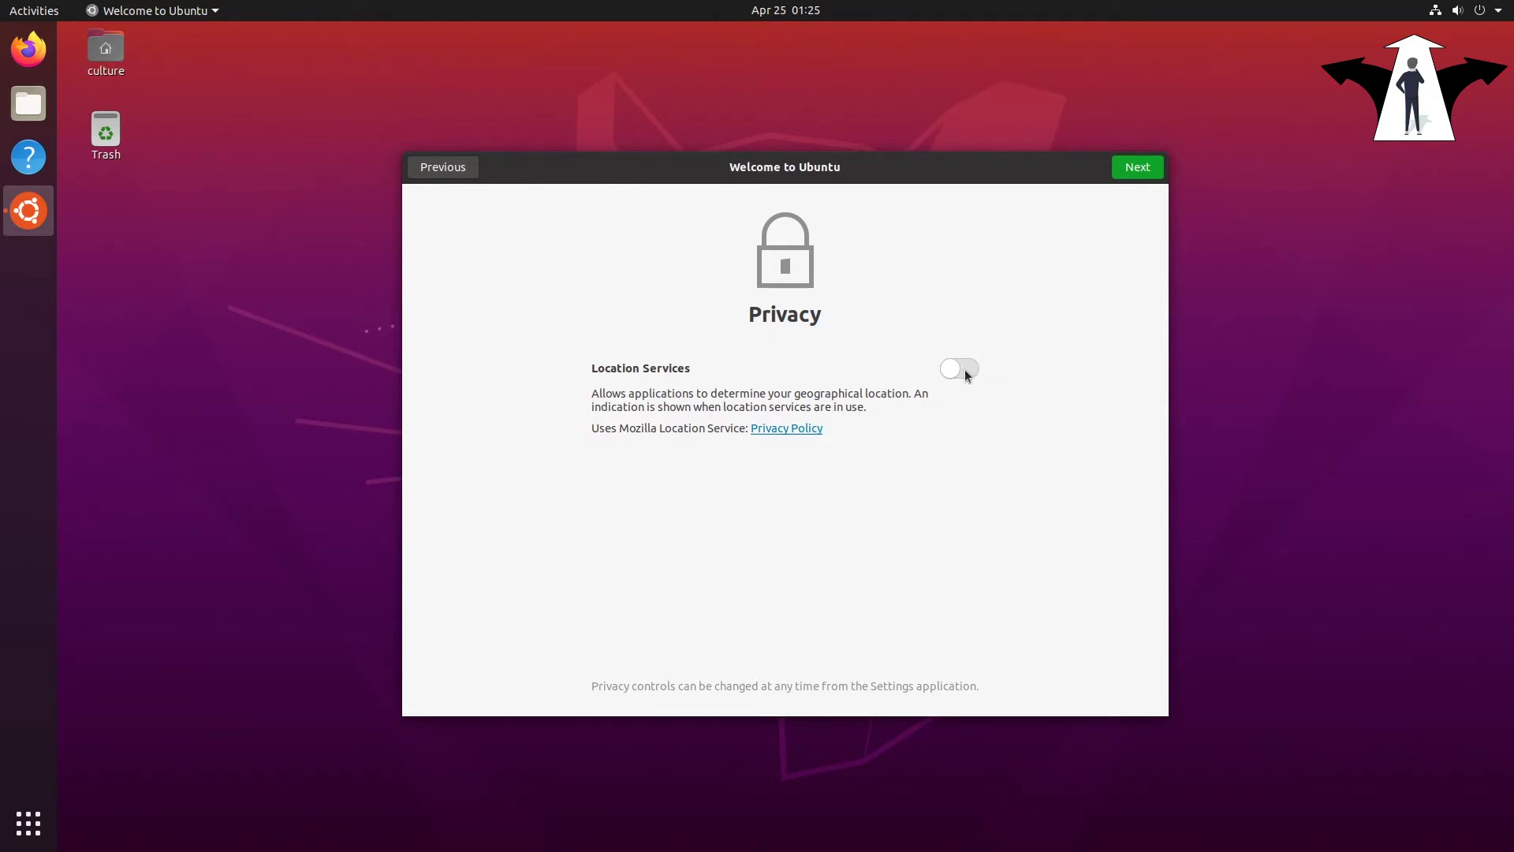
click(1139, 168)
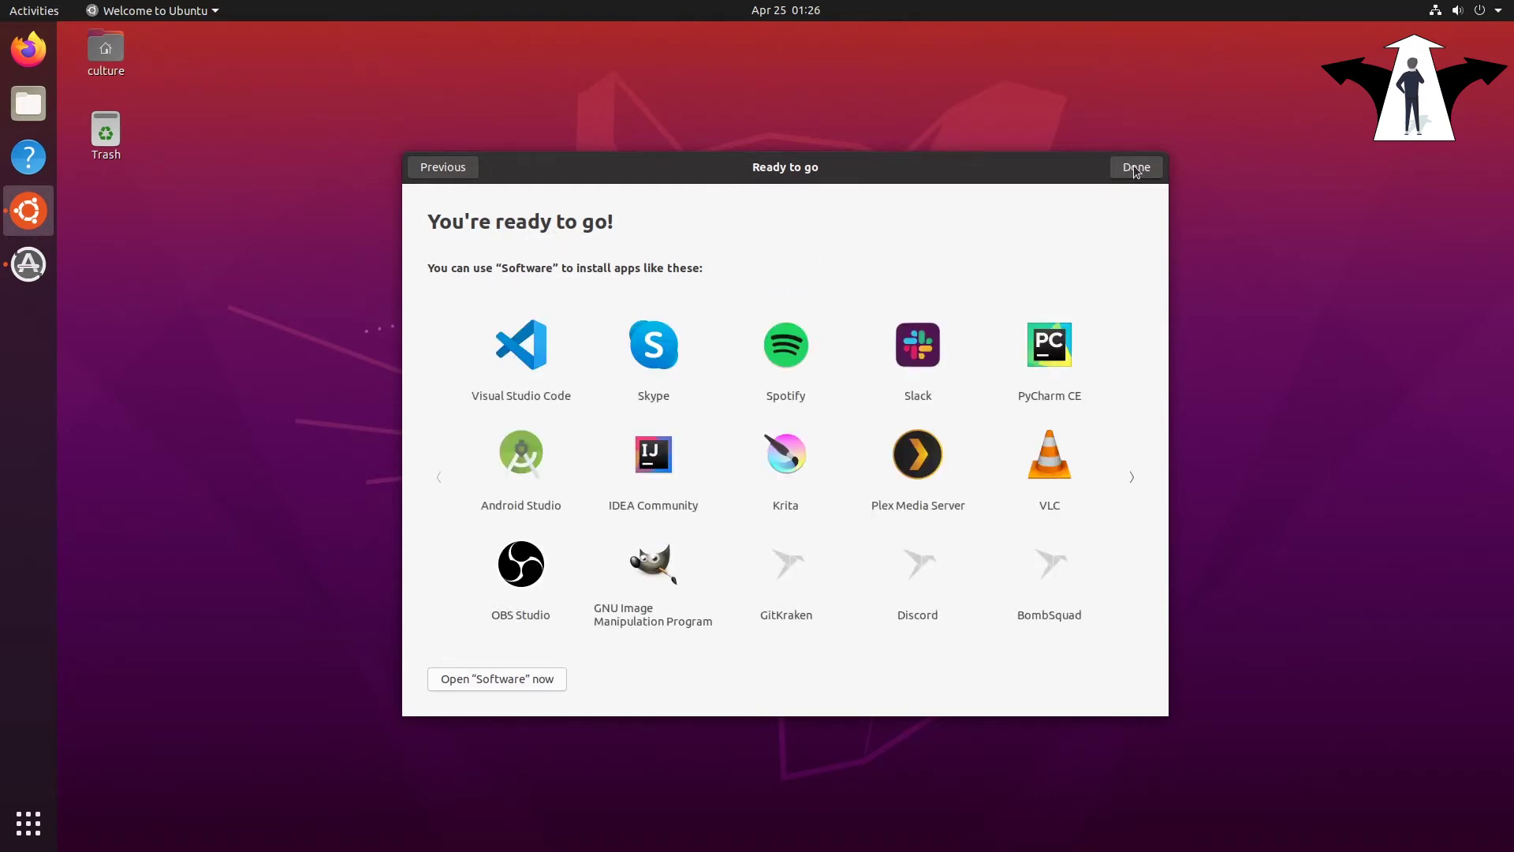
click(1134, 474)
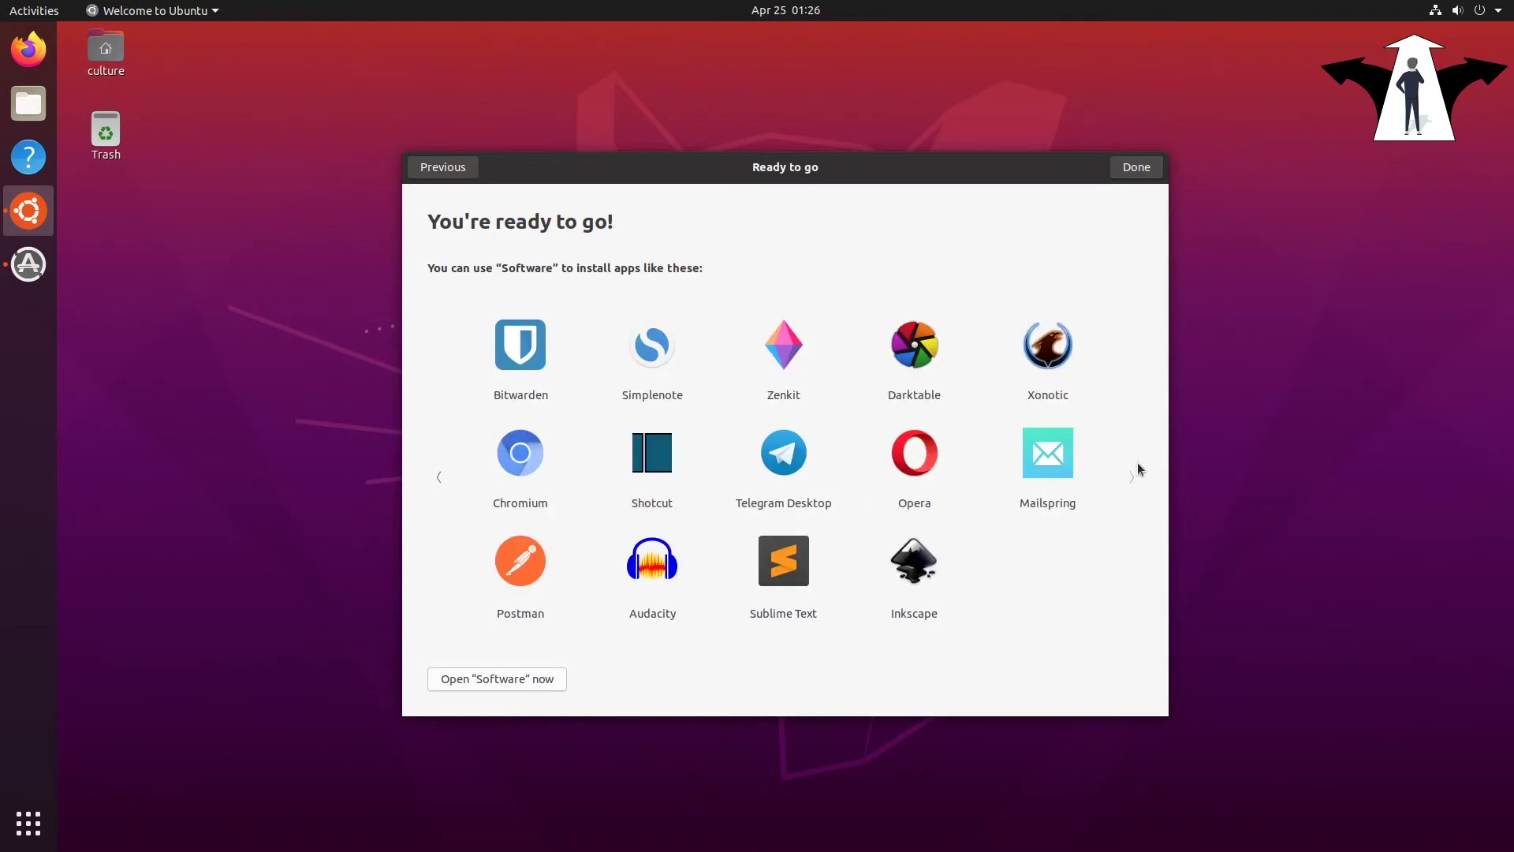
click(1134, 168)
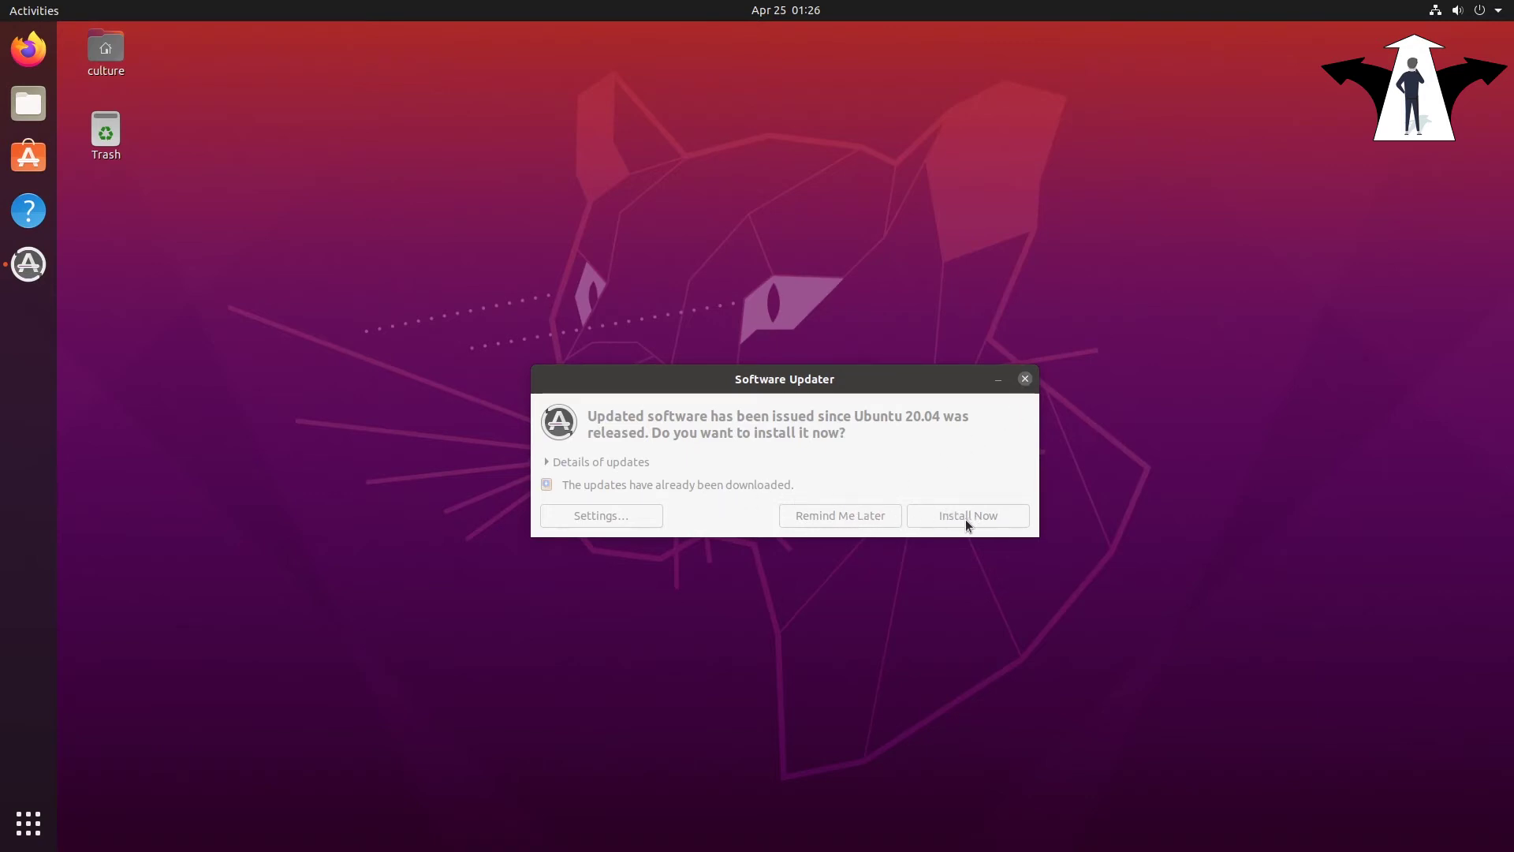
Close the Software Updater and open a Terminal window.
click(1026, 379)
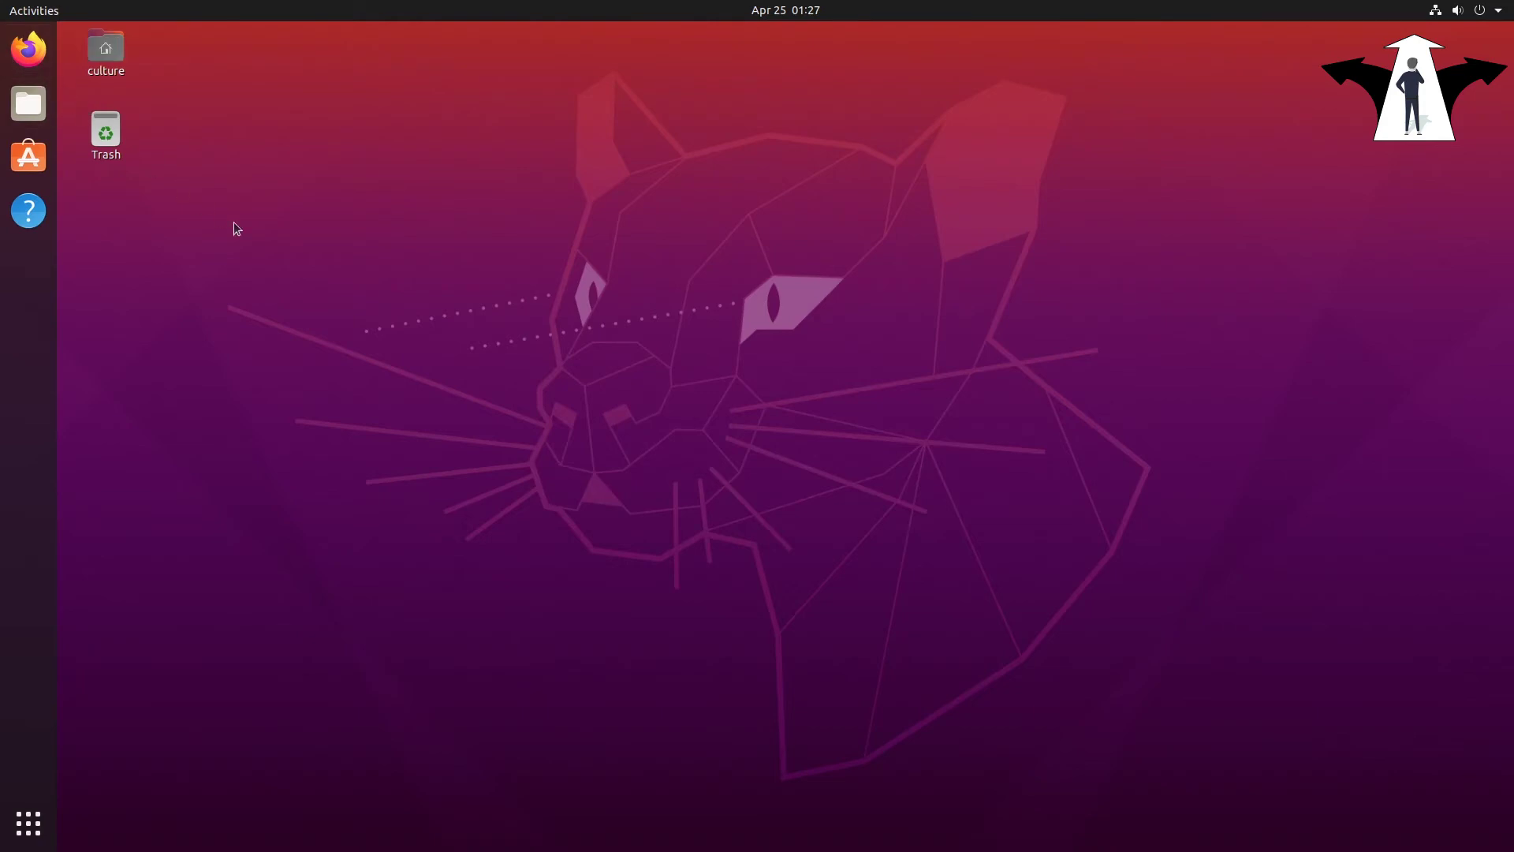
key(super)
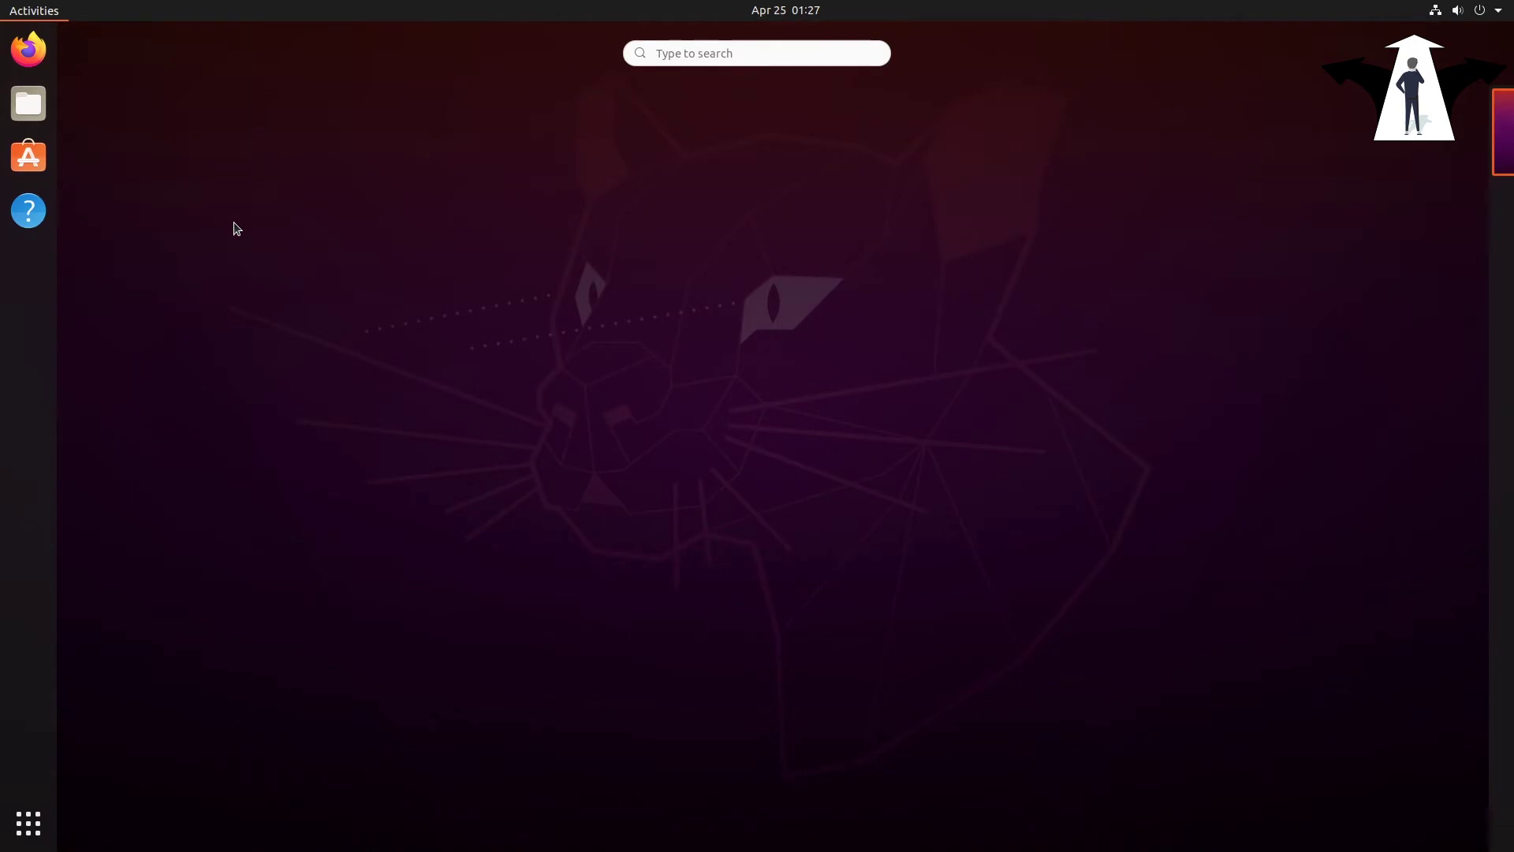
text(term)
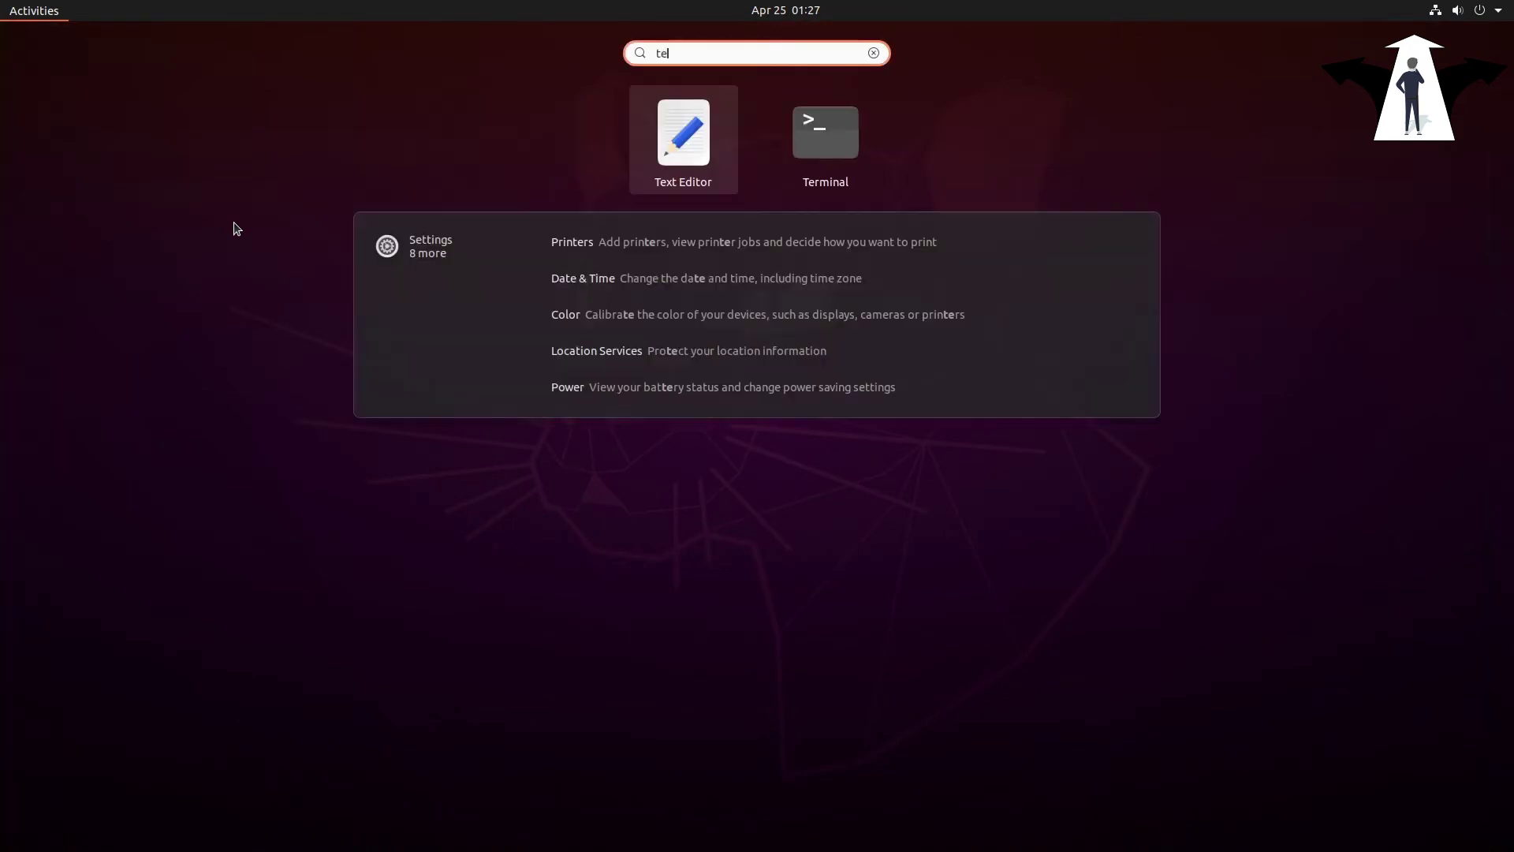
key(Return)
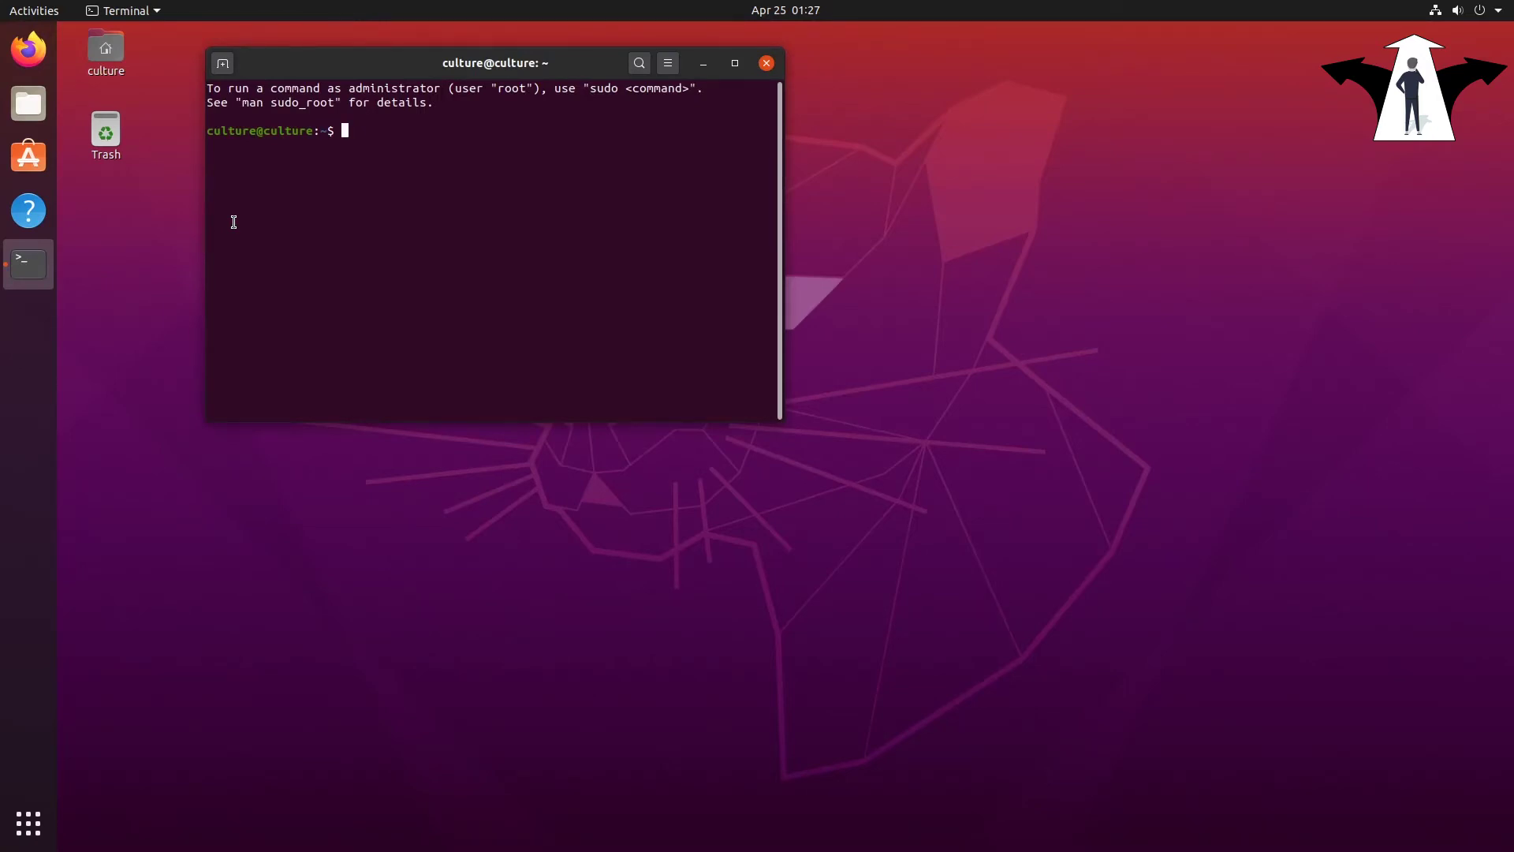
Enlarge the terminal text and run "sudo apt-get update && sudo apt-get upgrade -y", authorising it with the account password.
key(ctrl+plus)
key(ctrl+plus)
key(ctrl+plus)
key(ctrl+plus)
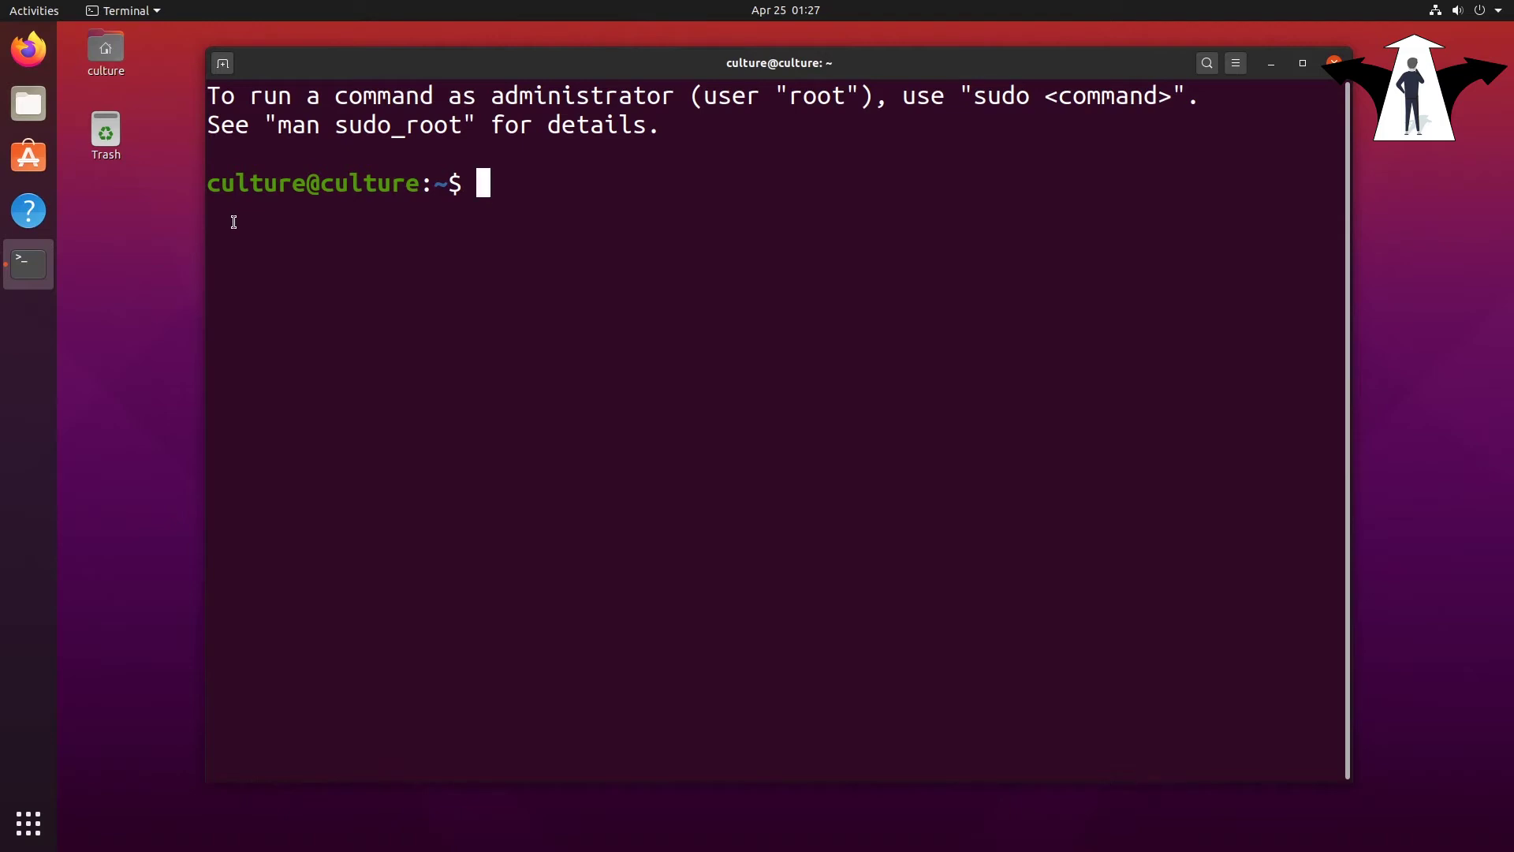
text(sudo apt-get update && sudo apt-get upgrade -y)
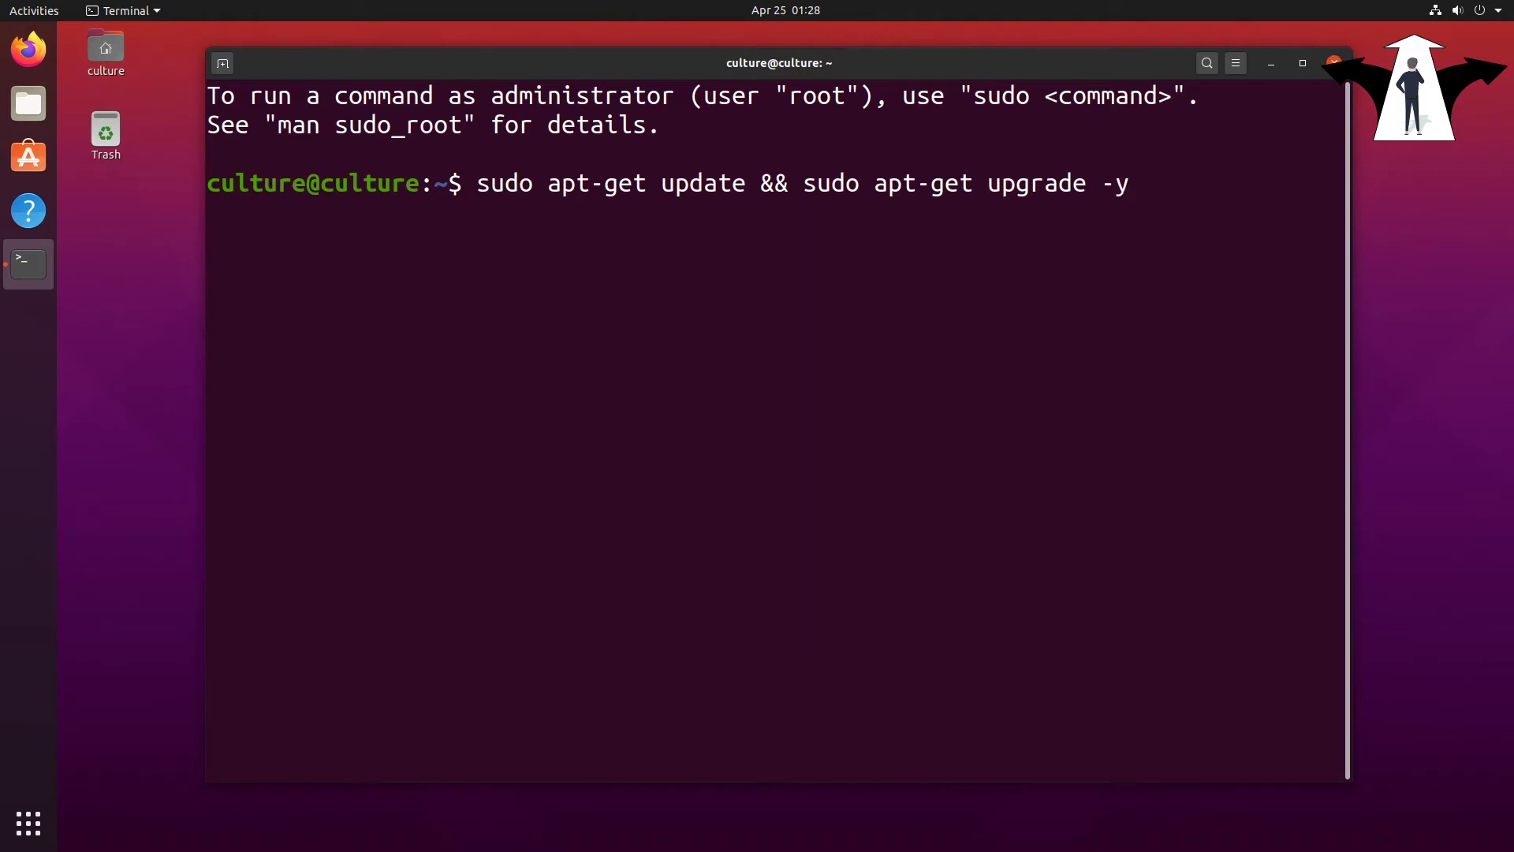
key(Return)
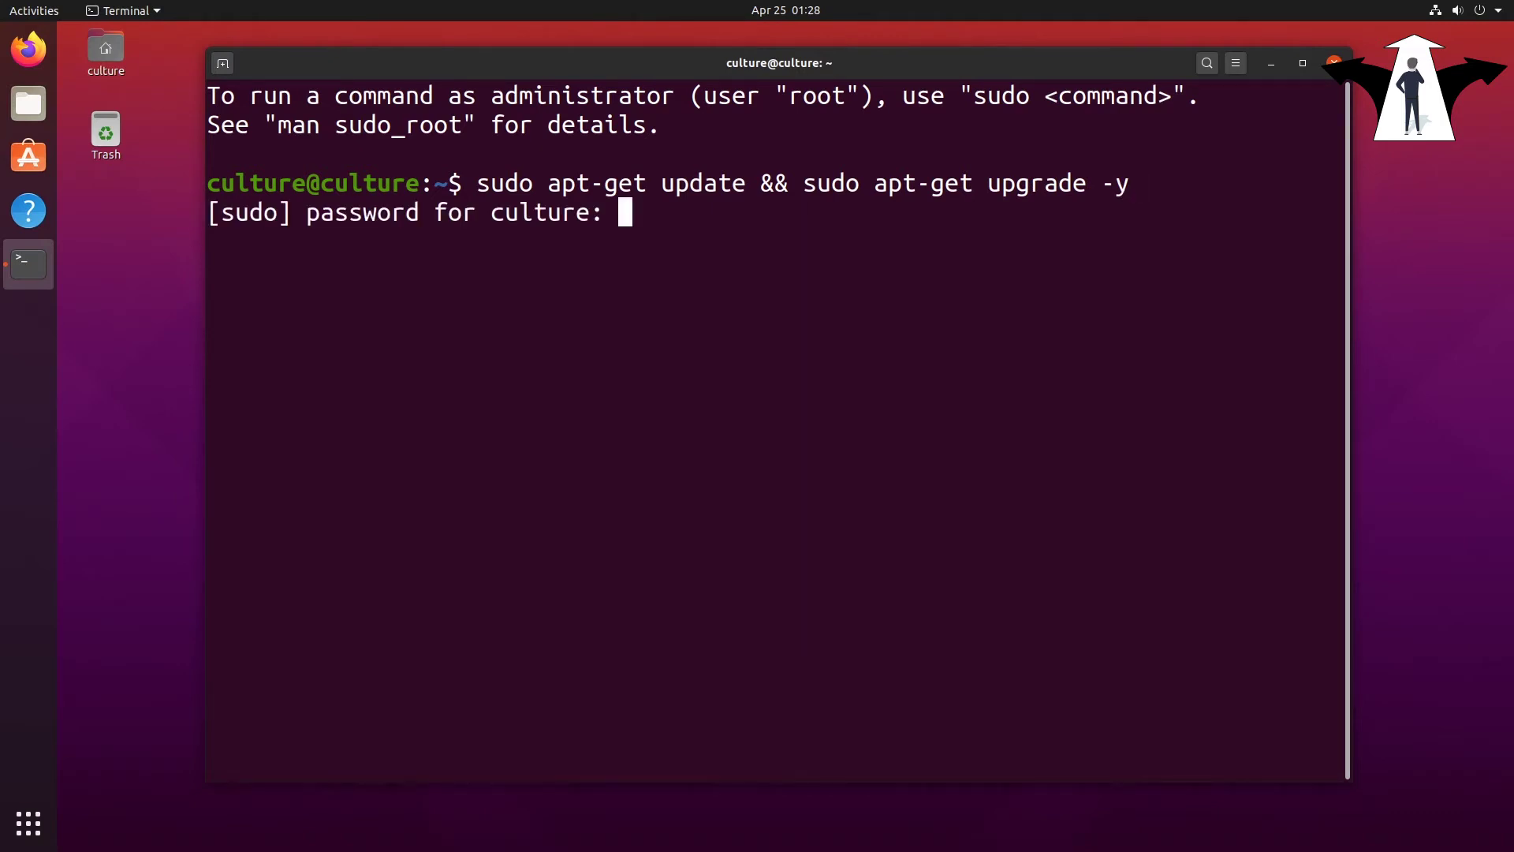
key(Return)
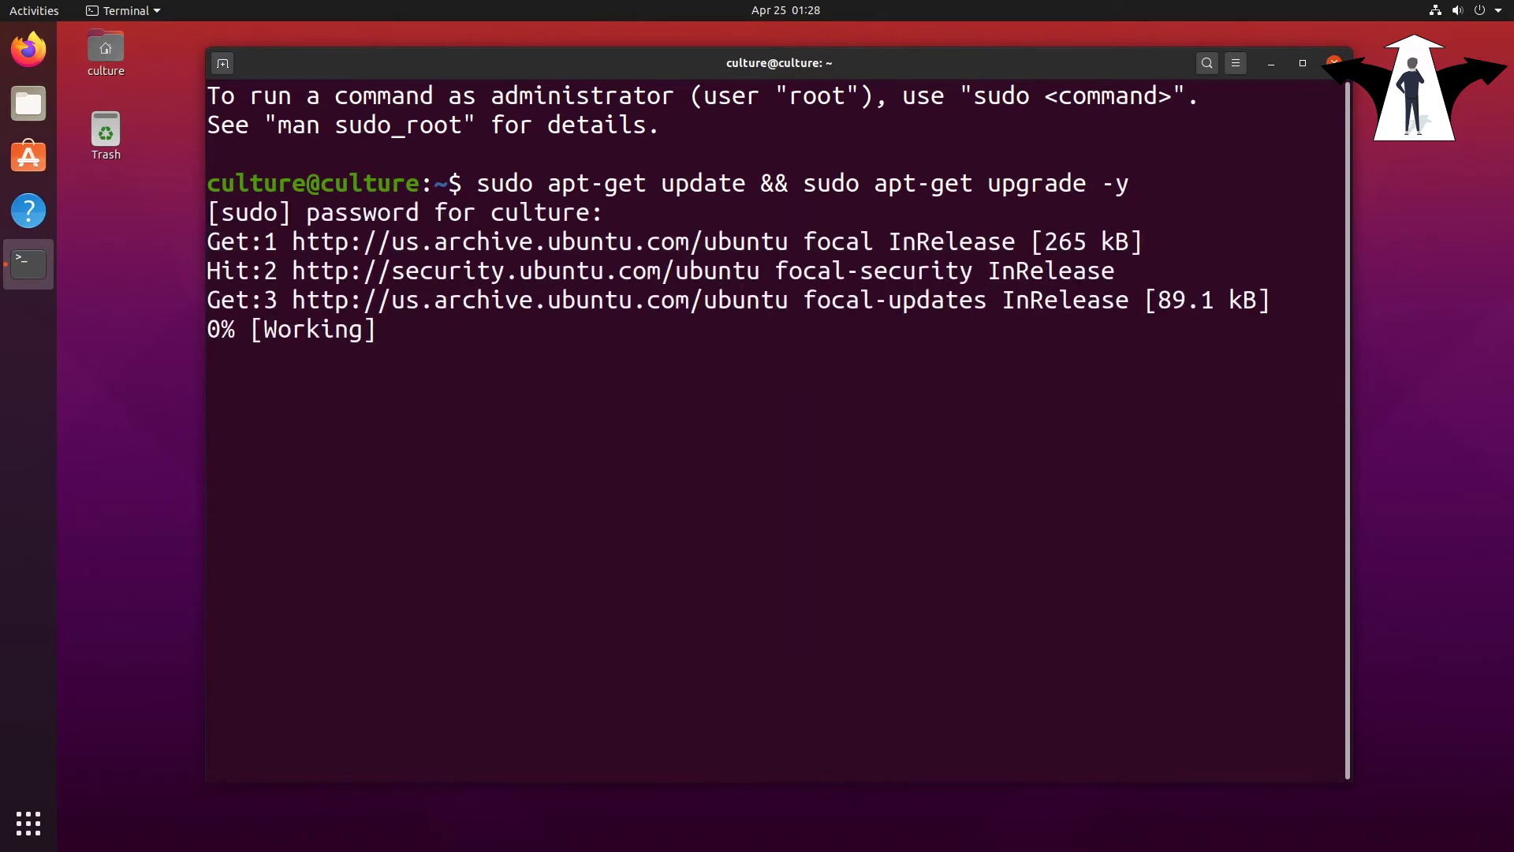
Minimise the terminal, launch Ubuntu Software, and minimise its window while the software catalog downloads.
click(1270, 63)
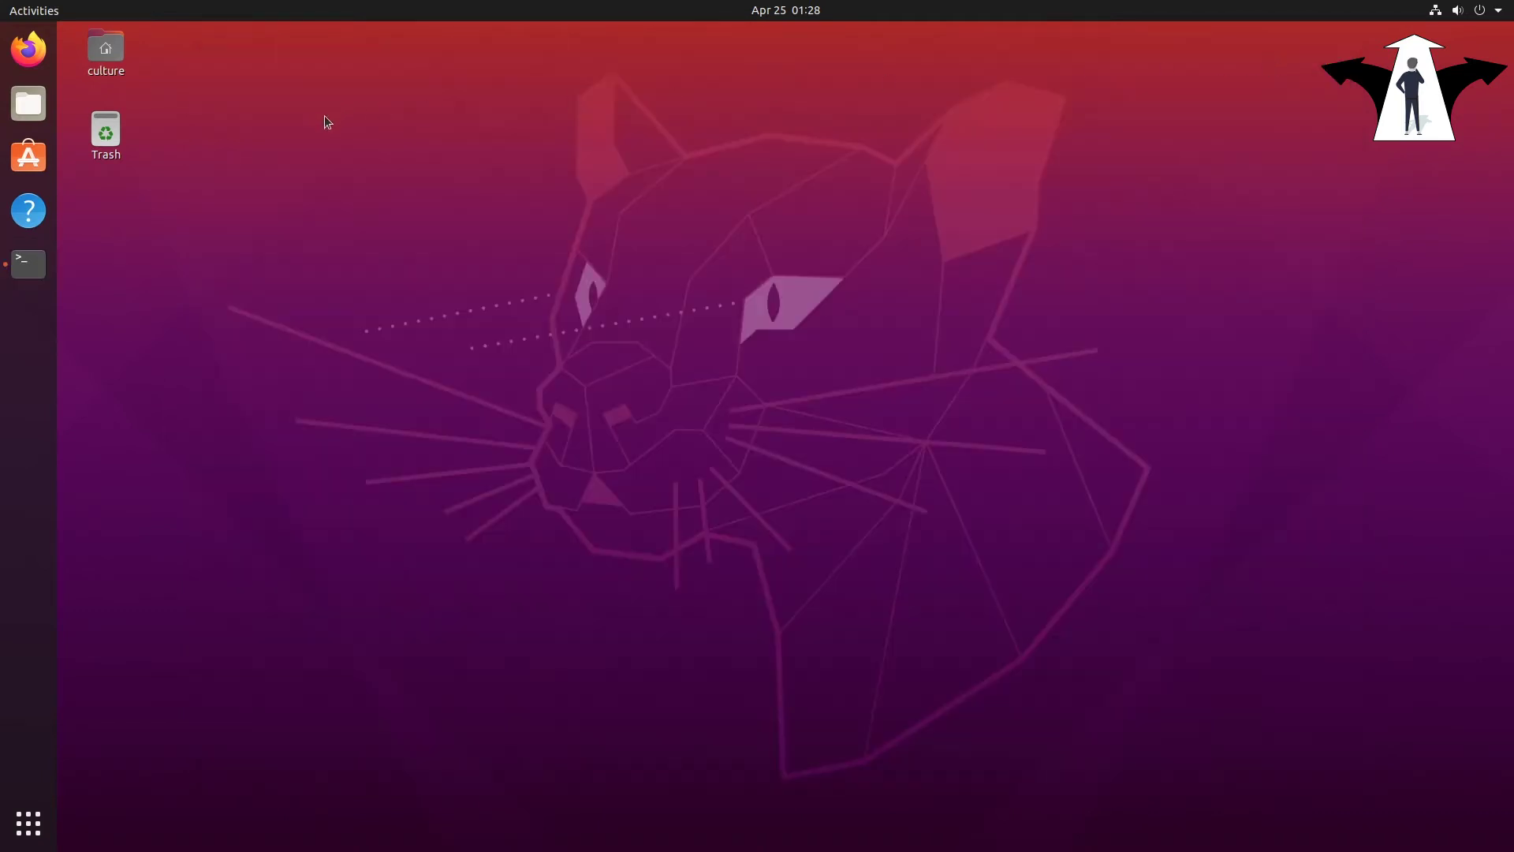
click(28, 156)
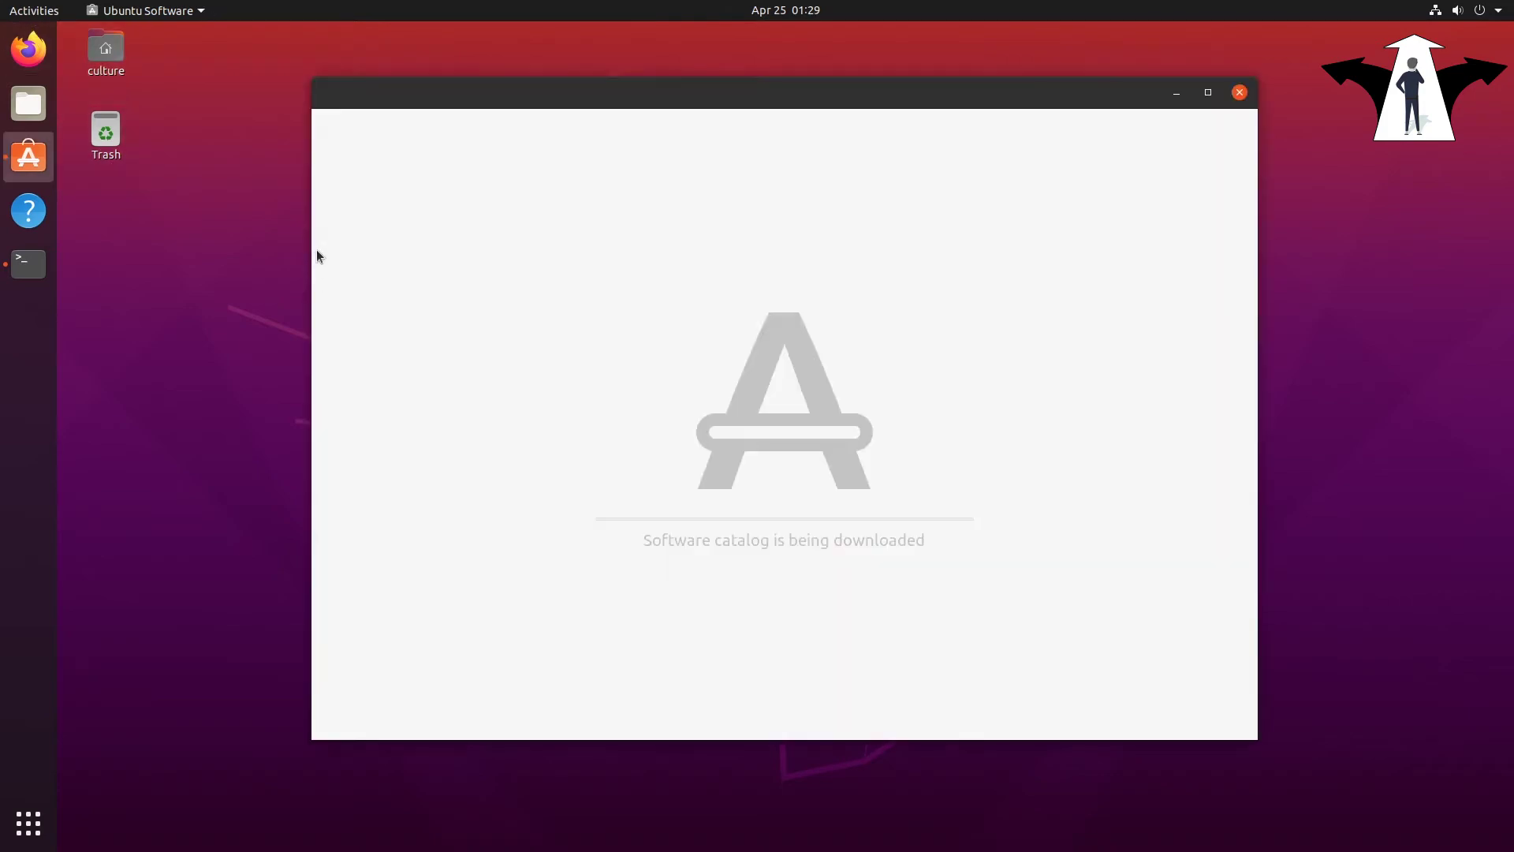
click(1176, 93)
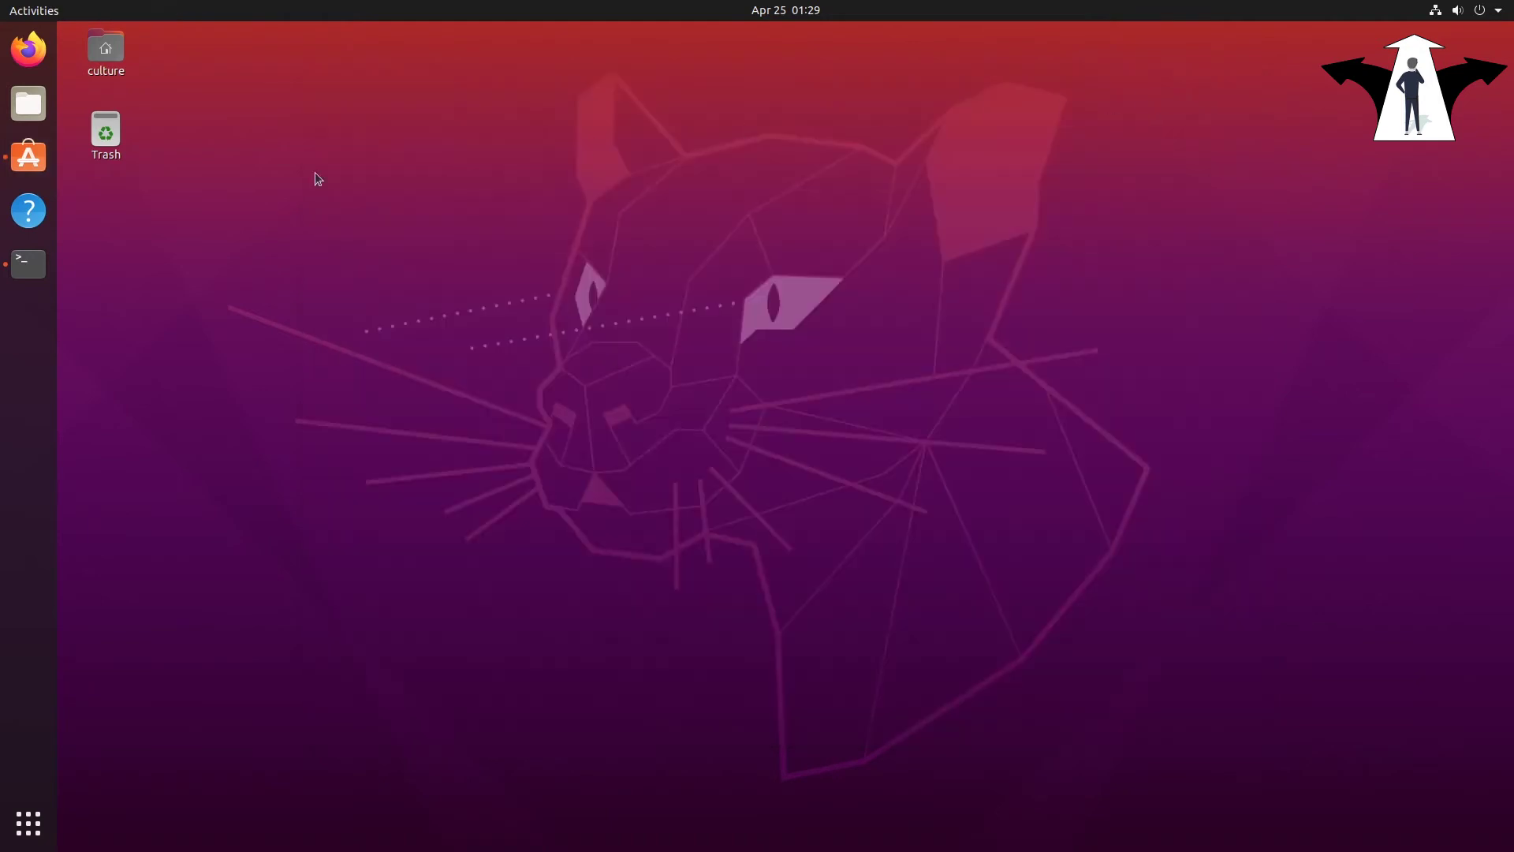
Bring the terminal back up and clear its output.
click(40, 268)
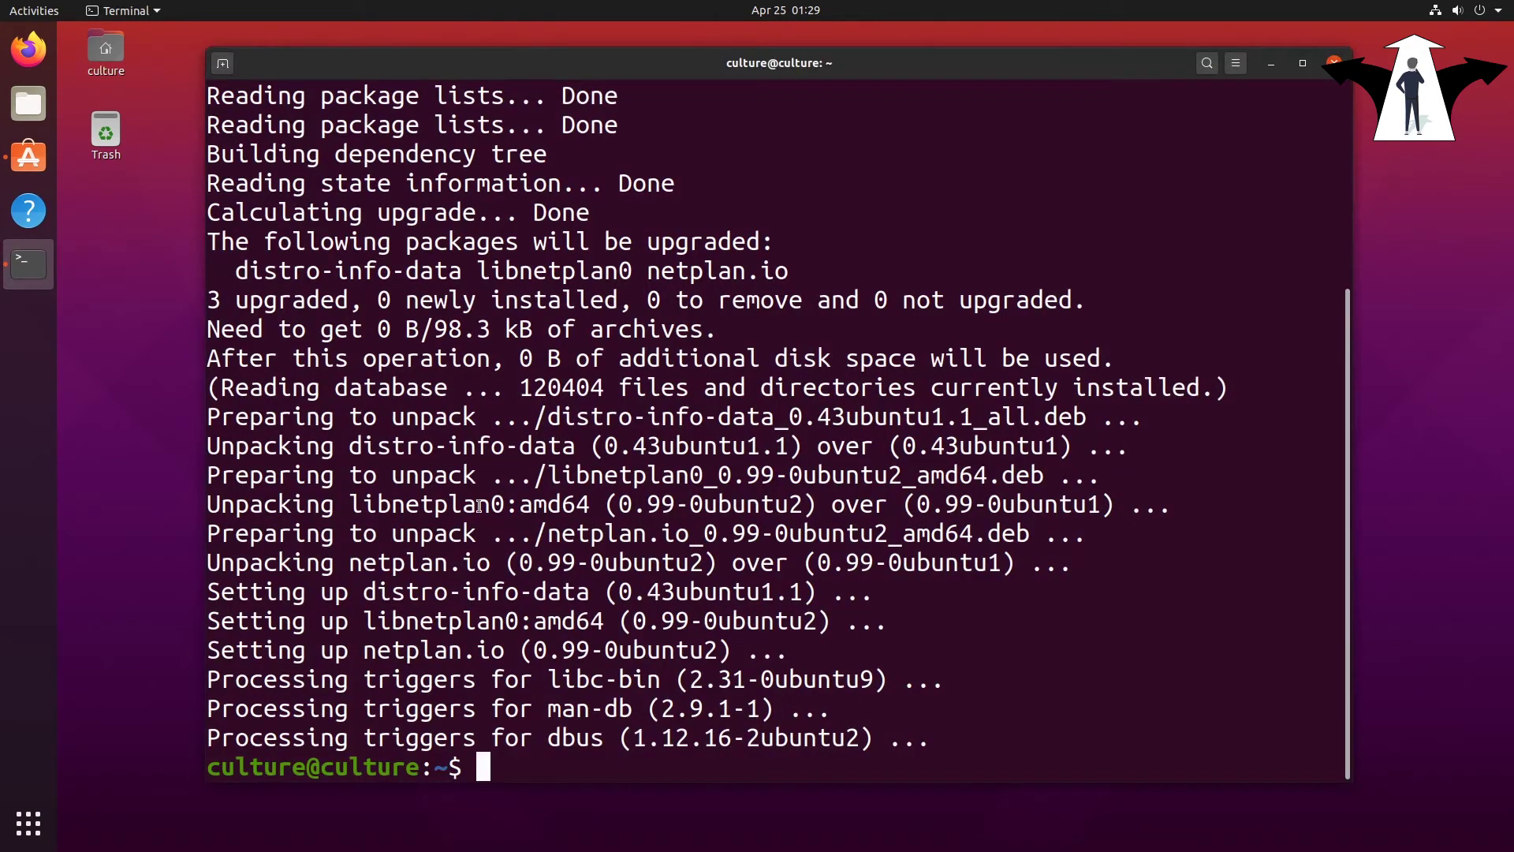
text(clear)
key(Return)
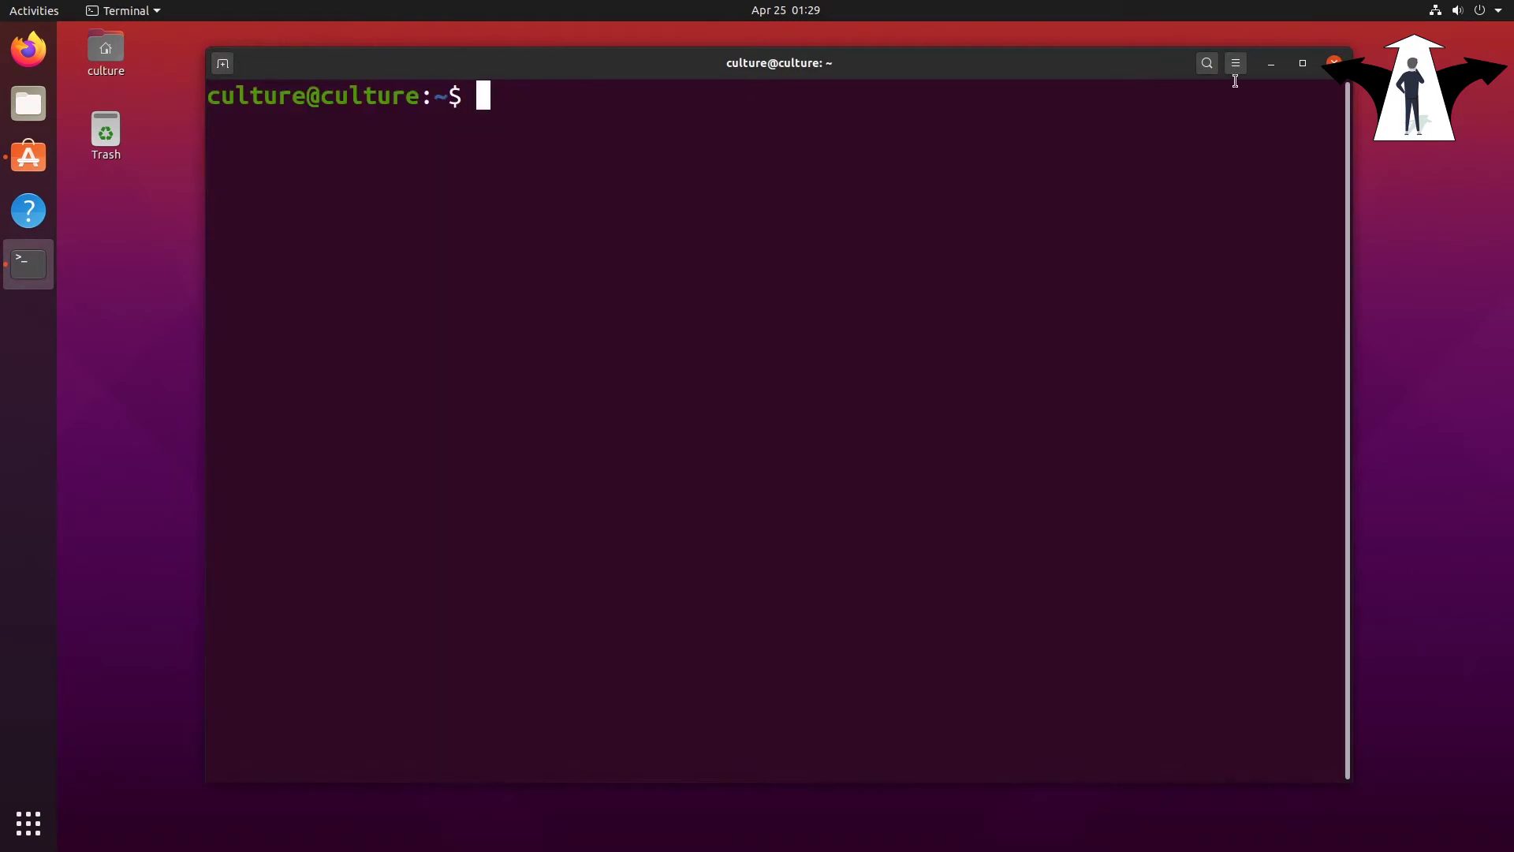
Minimise the terminal, search Ubuntu Software for "tweak" and open the GNOME Tweaks details page.
click(1278, 66)
click(29, 157)
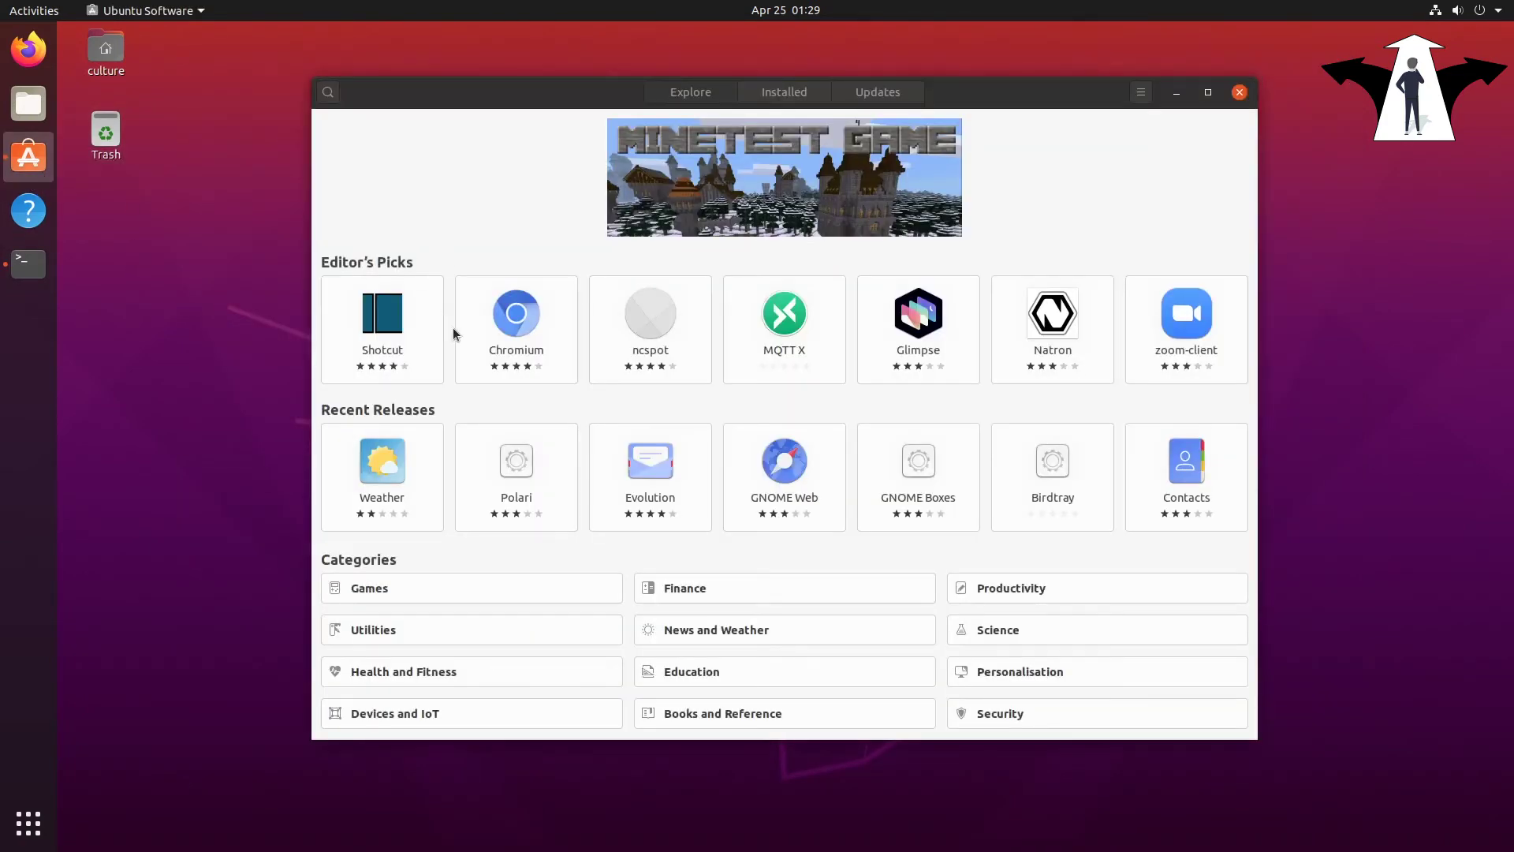
click(329, 93)
text(tweak)
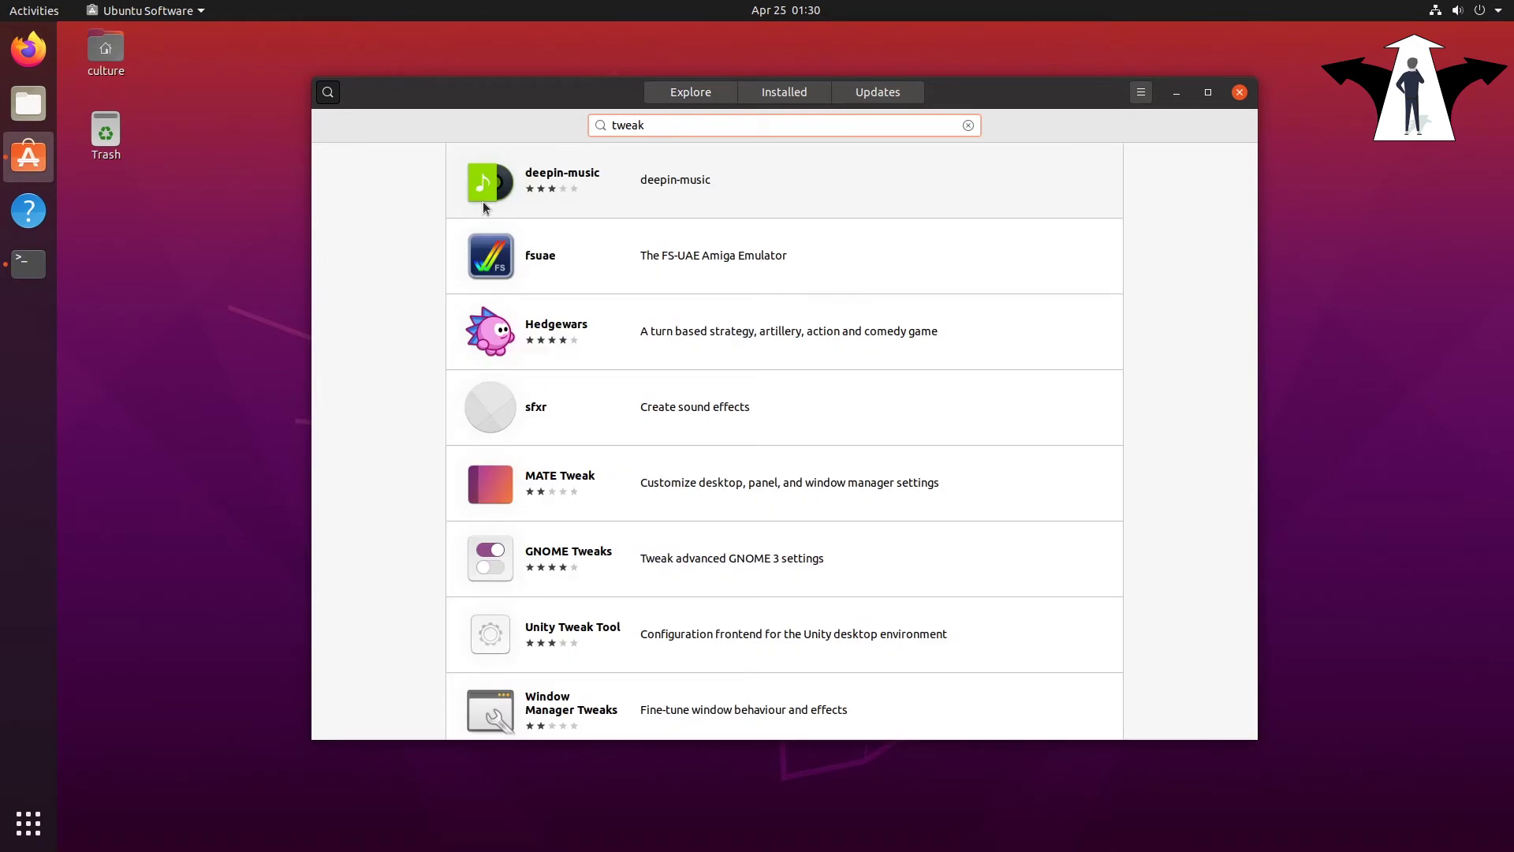
click(566, 560)
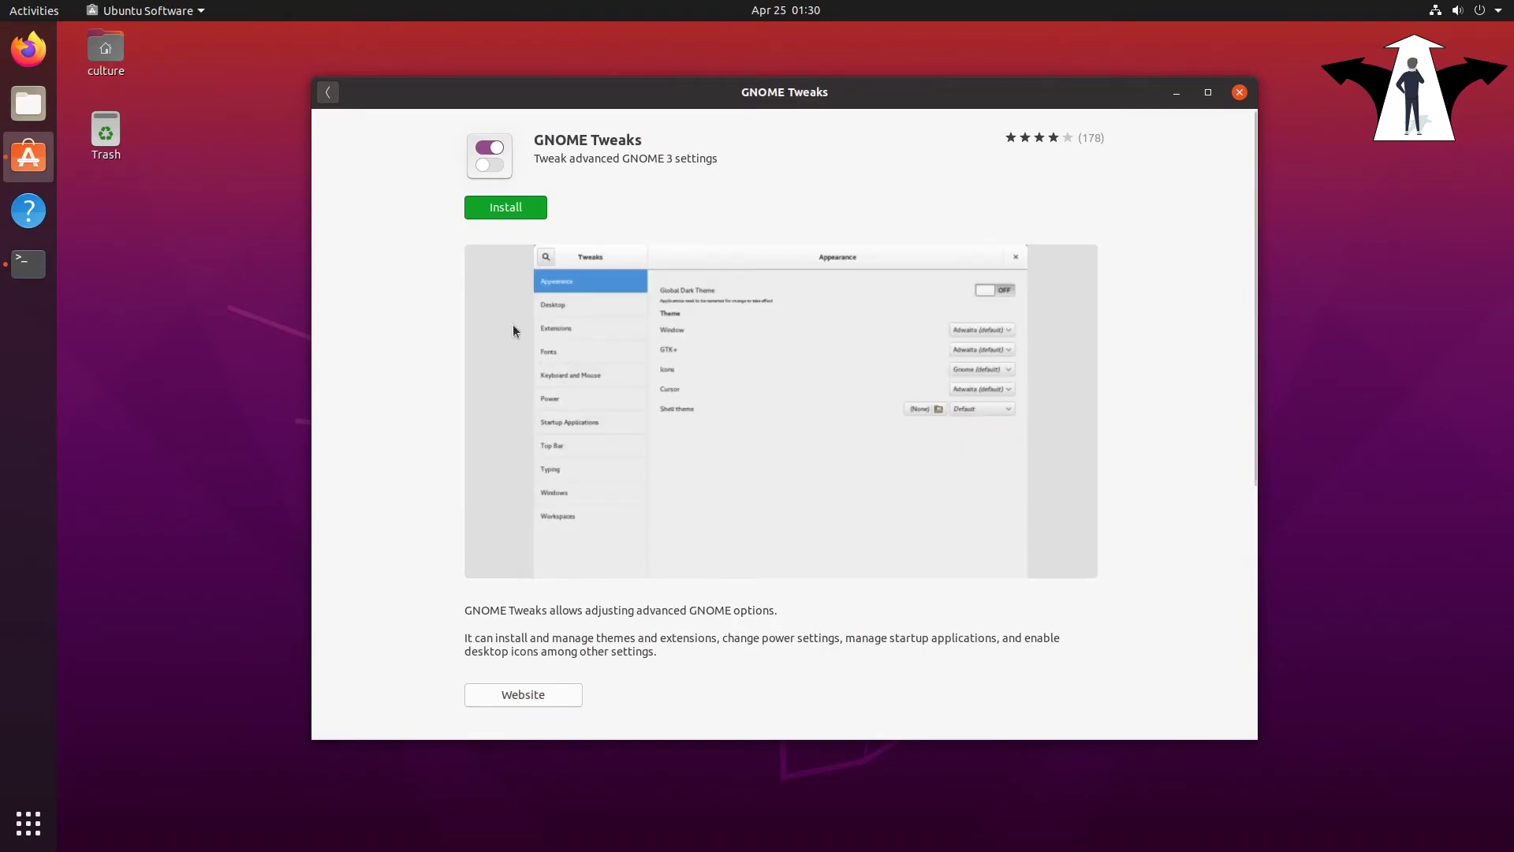
Install GNOME Tweaks, authorising it with the account password, and close Ubuntu Software.
click(509, 208)
text(****)
key(Return)
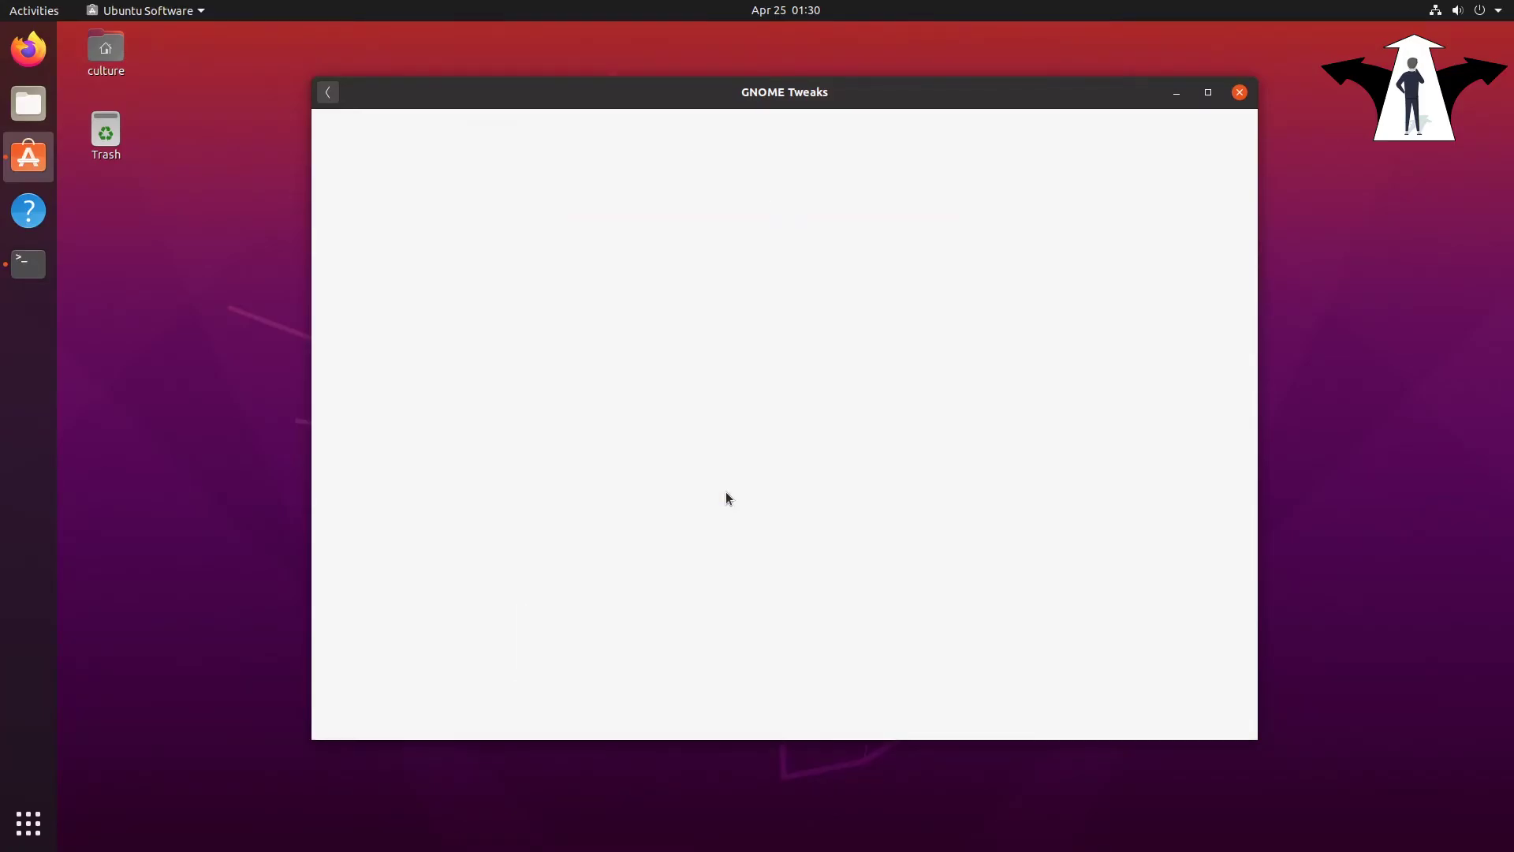
click(1240, 94)
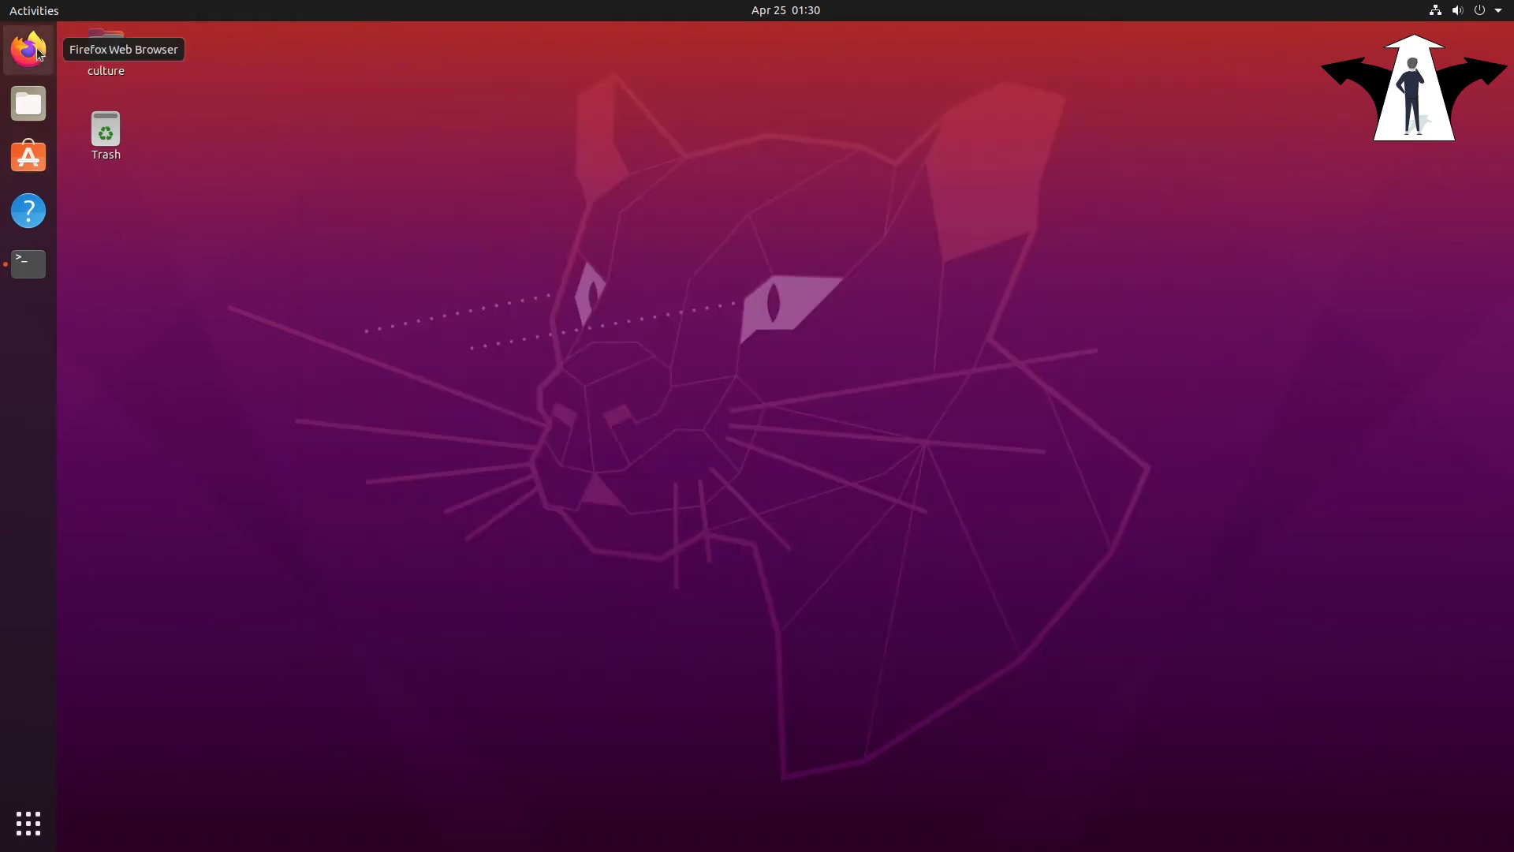
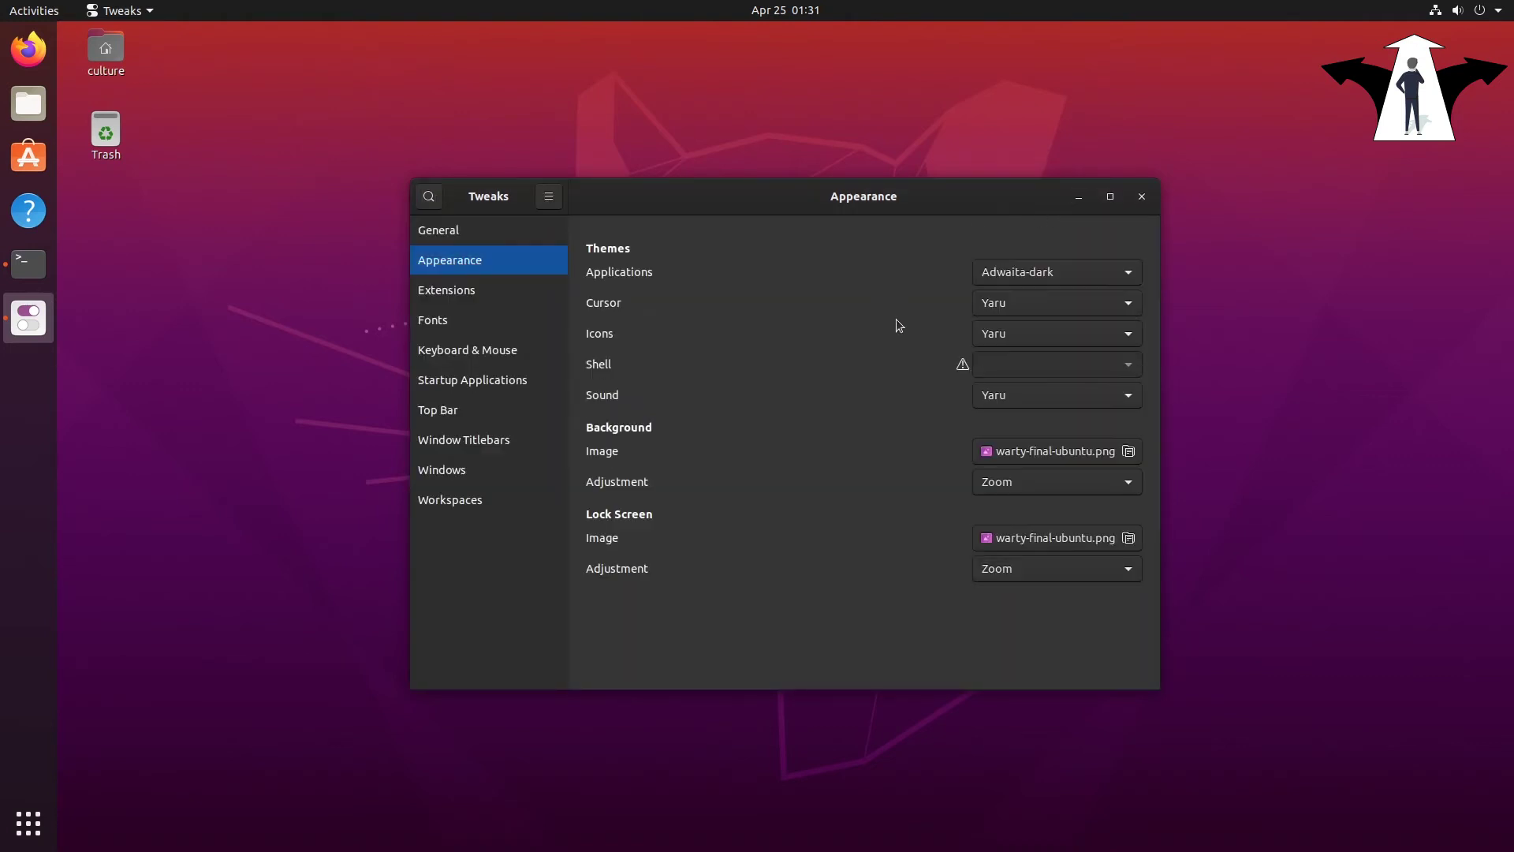
Set the Applications theme to Yaru in Tweaks, view the Extensions settings, and minimise the window.
click(1126, 274)
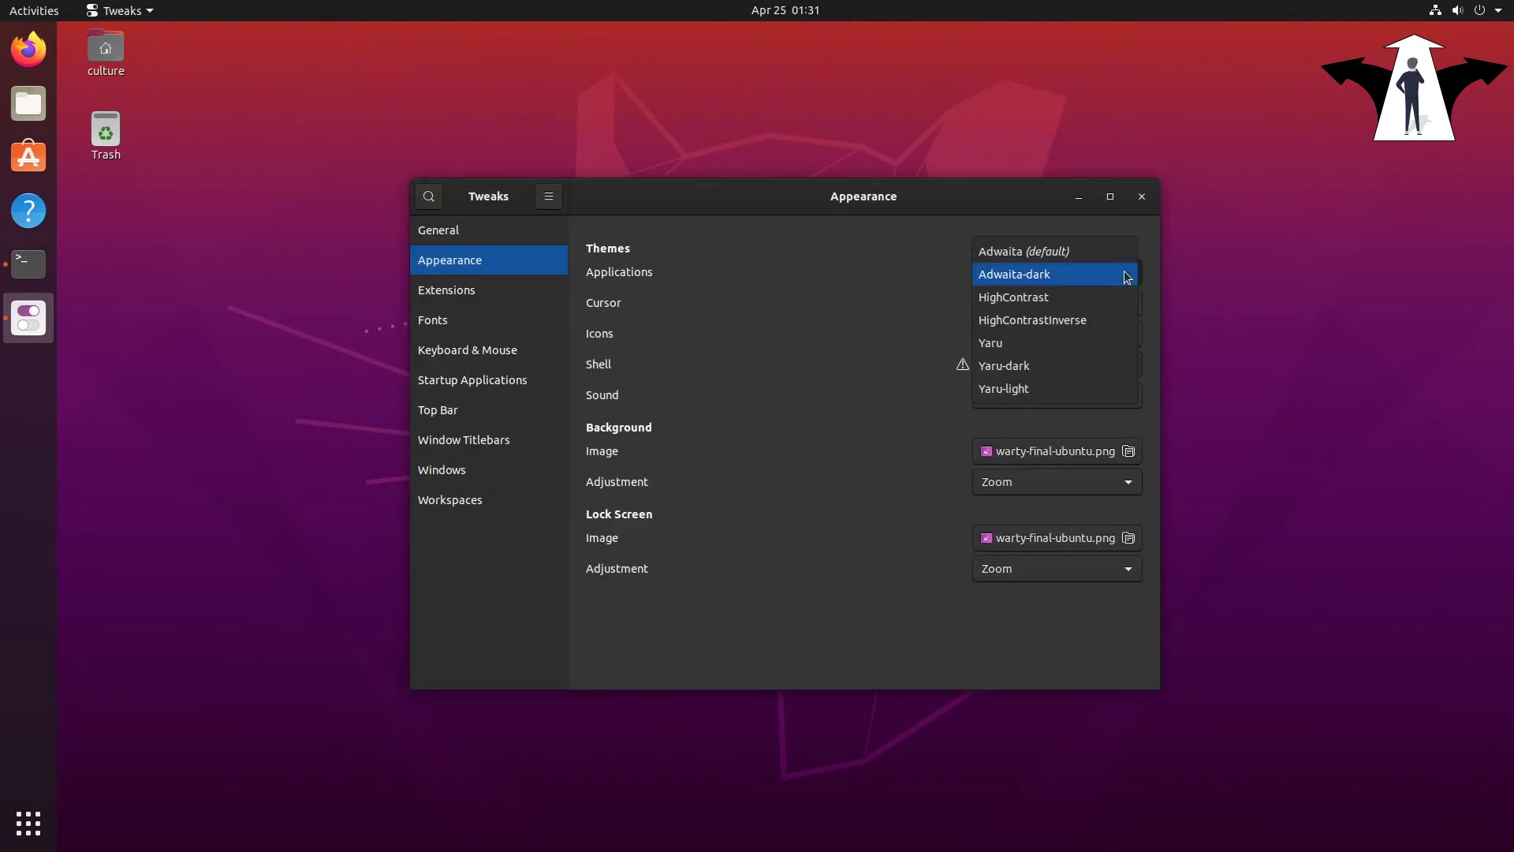
key(Escape)
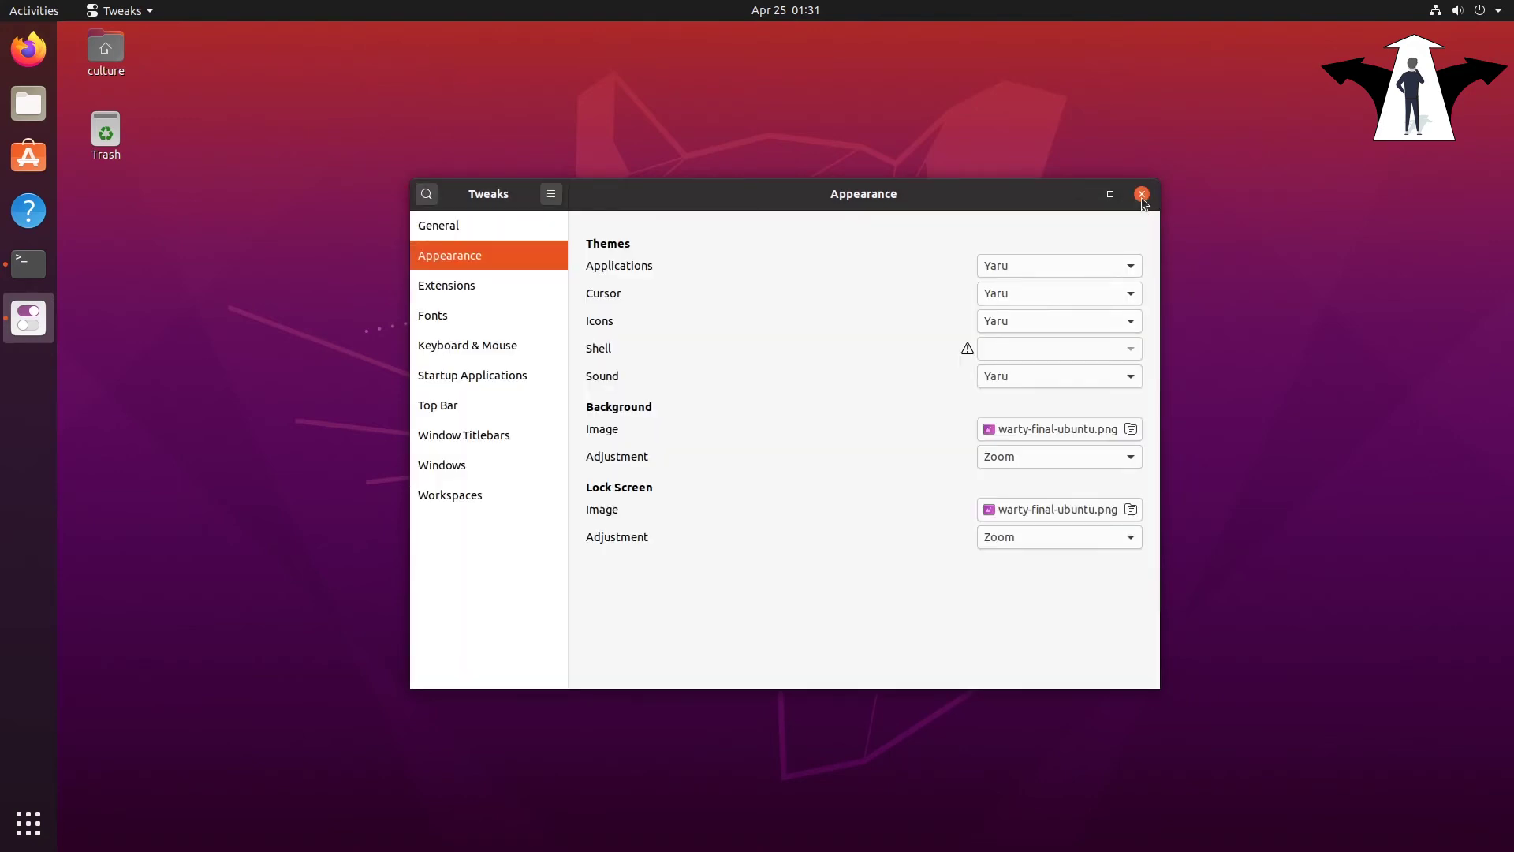
click(456, 285)
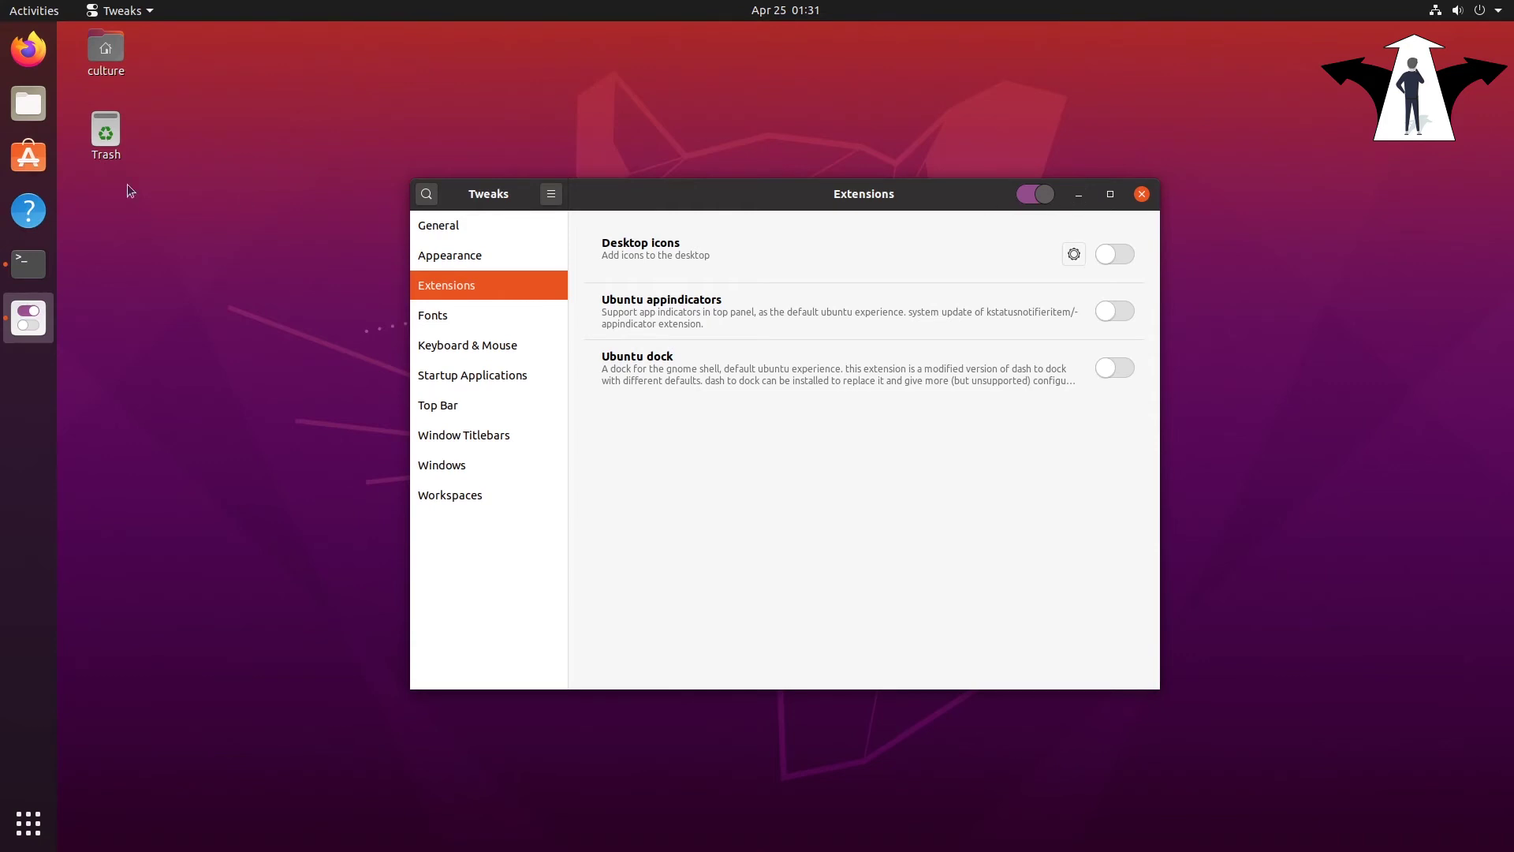
click(1078, 195)
Open Firefox maximised, search the web for "dash to panel gnome" and open its page on extensions.gnome.org.
click(29, 49)
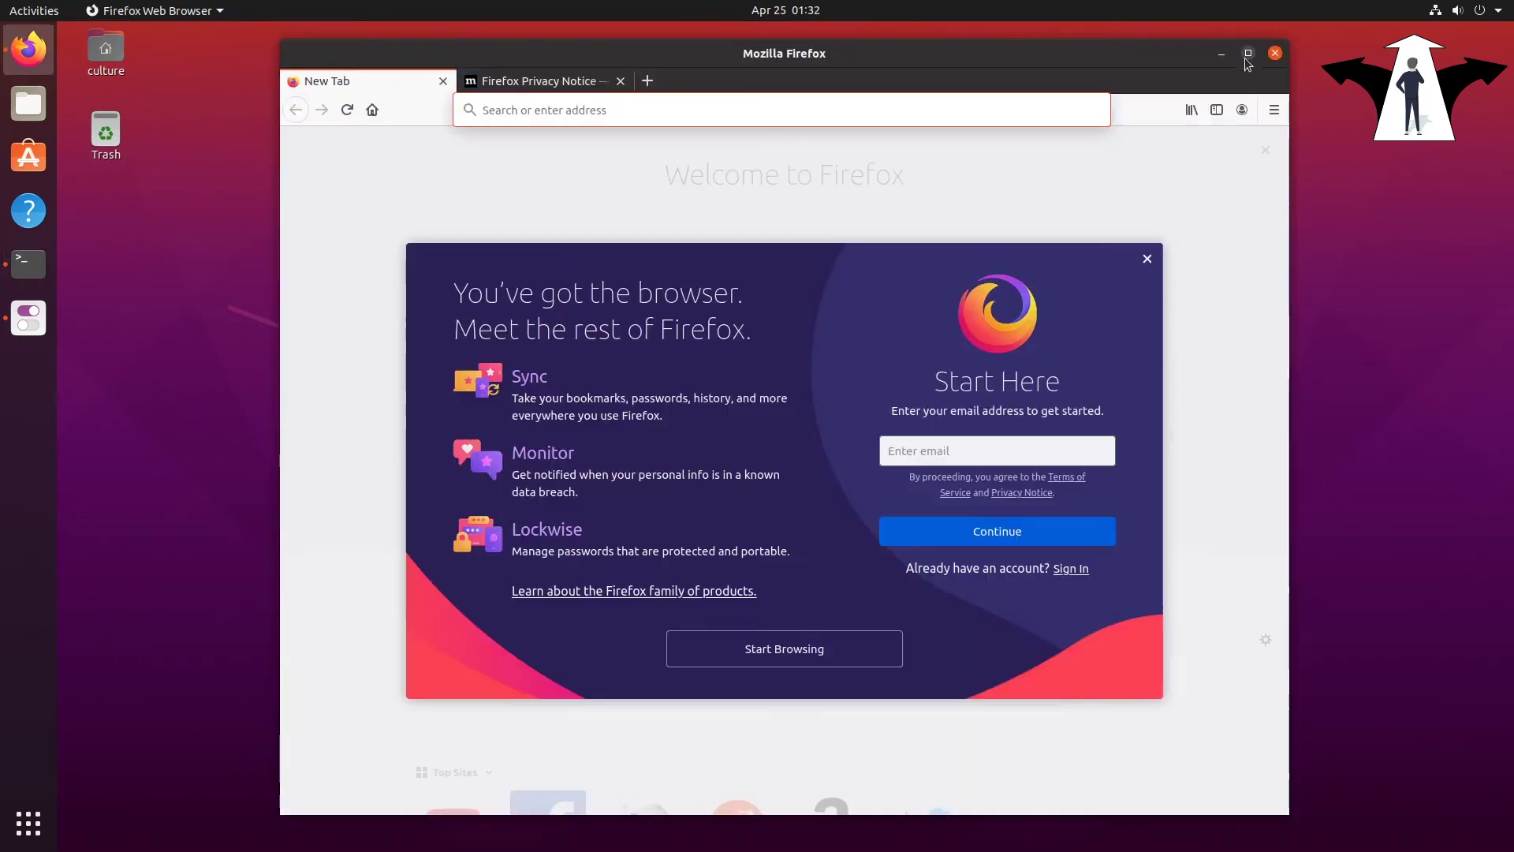
click(1248, 56)
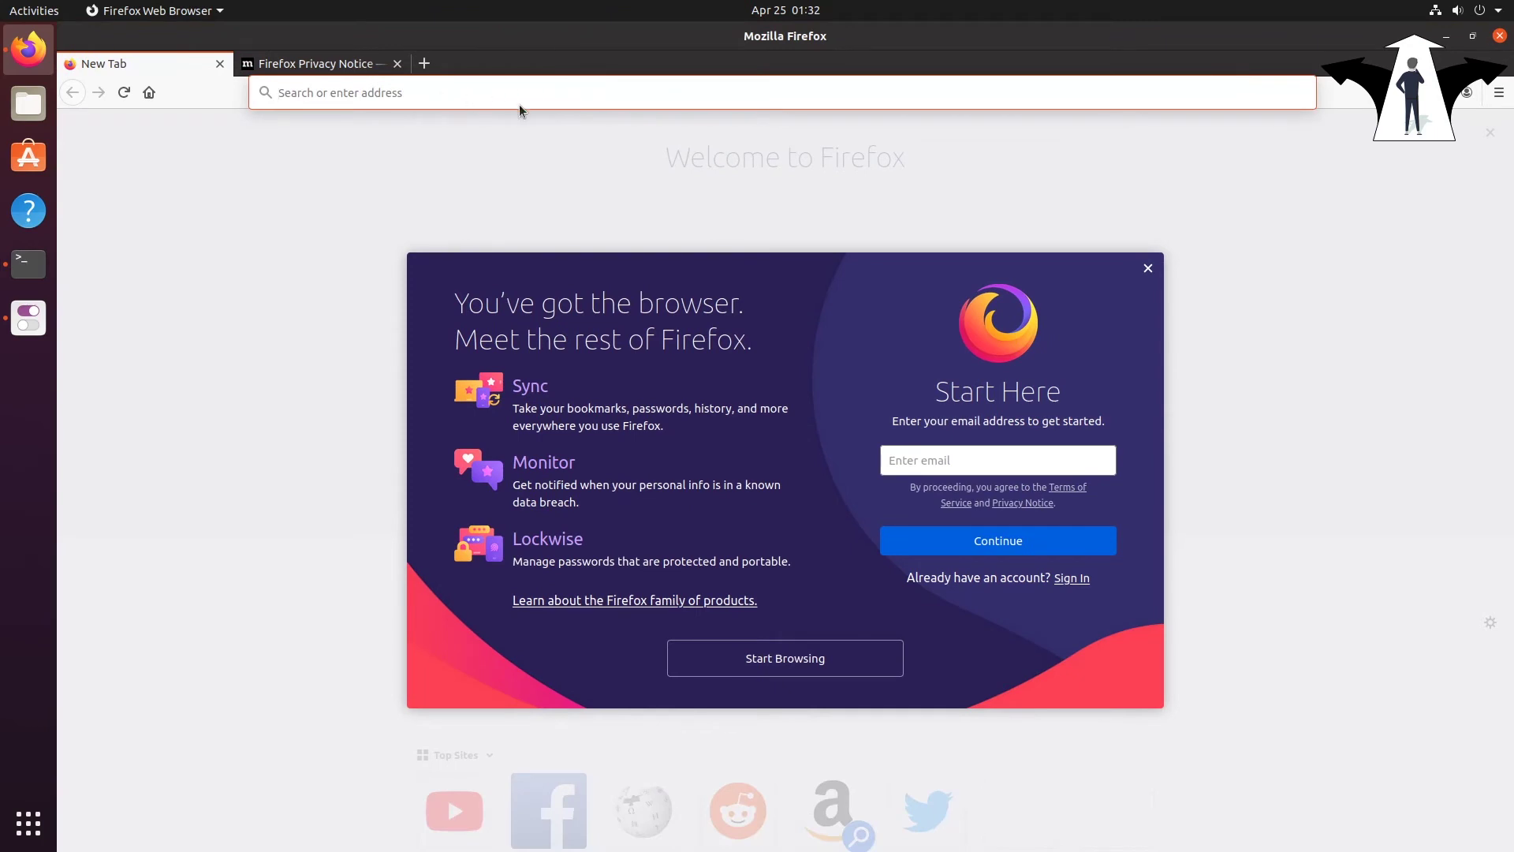
text(dash to)
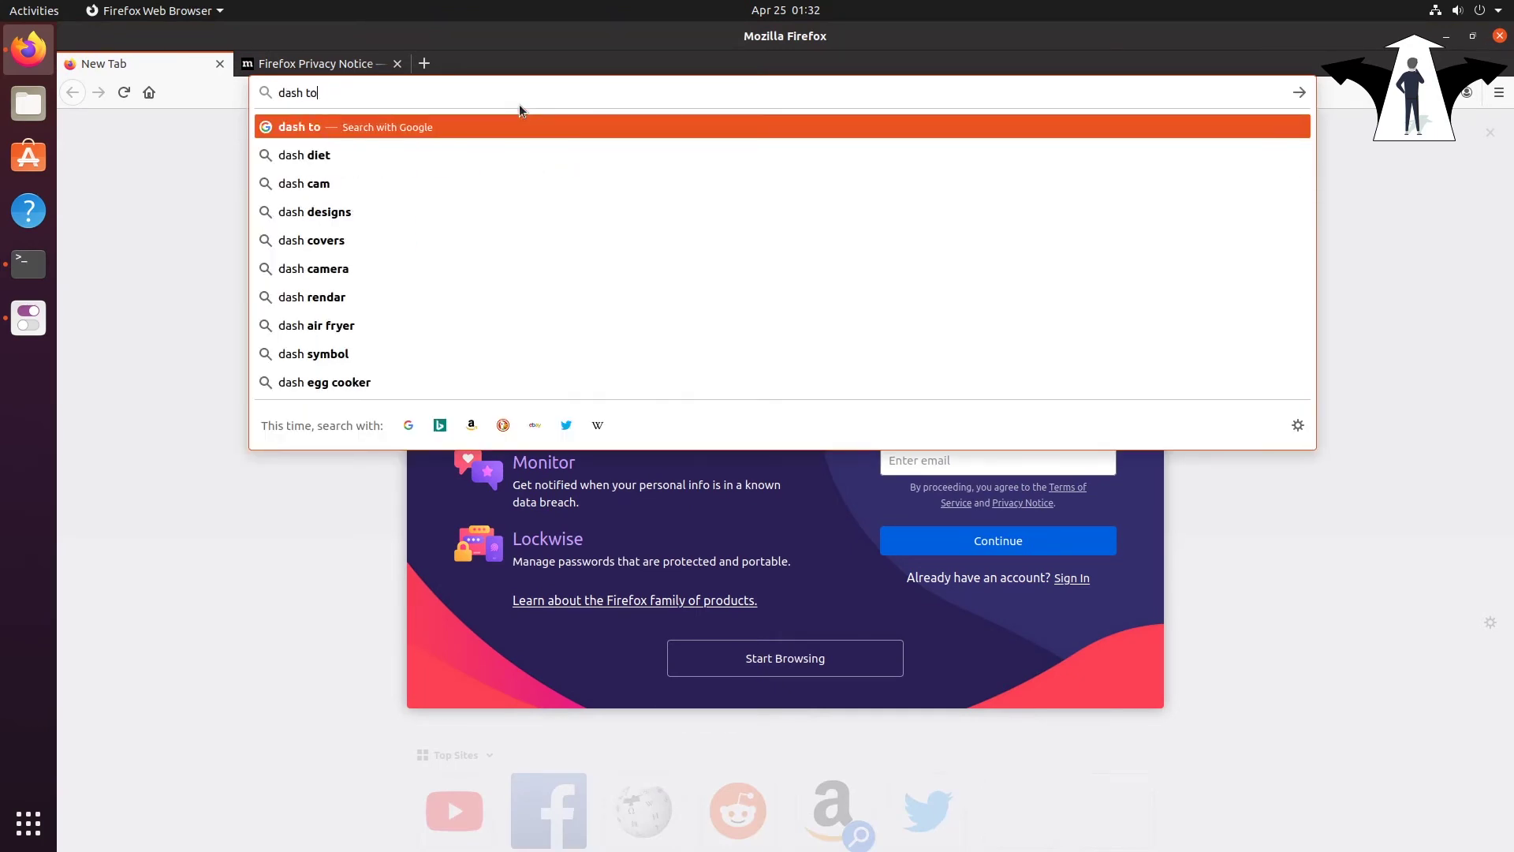
text( panel g)
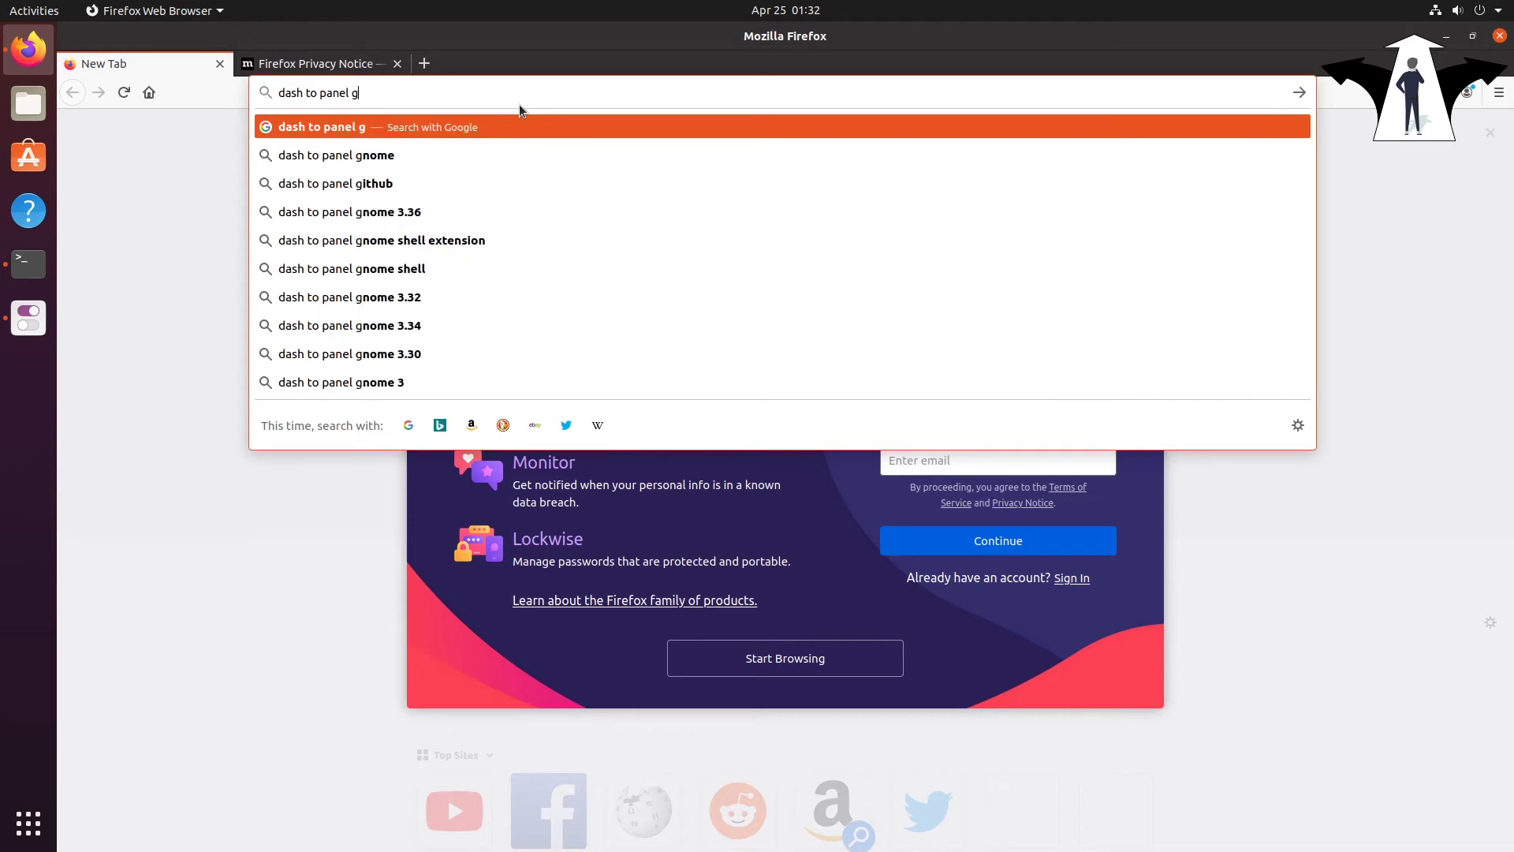
key(Down)
key(Return)
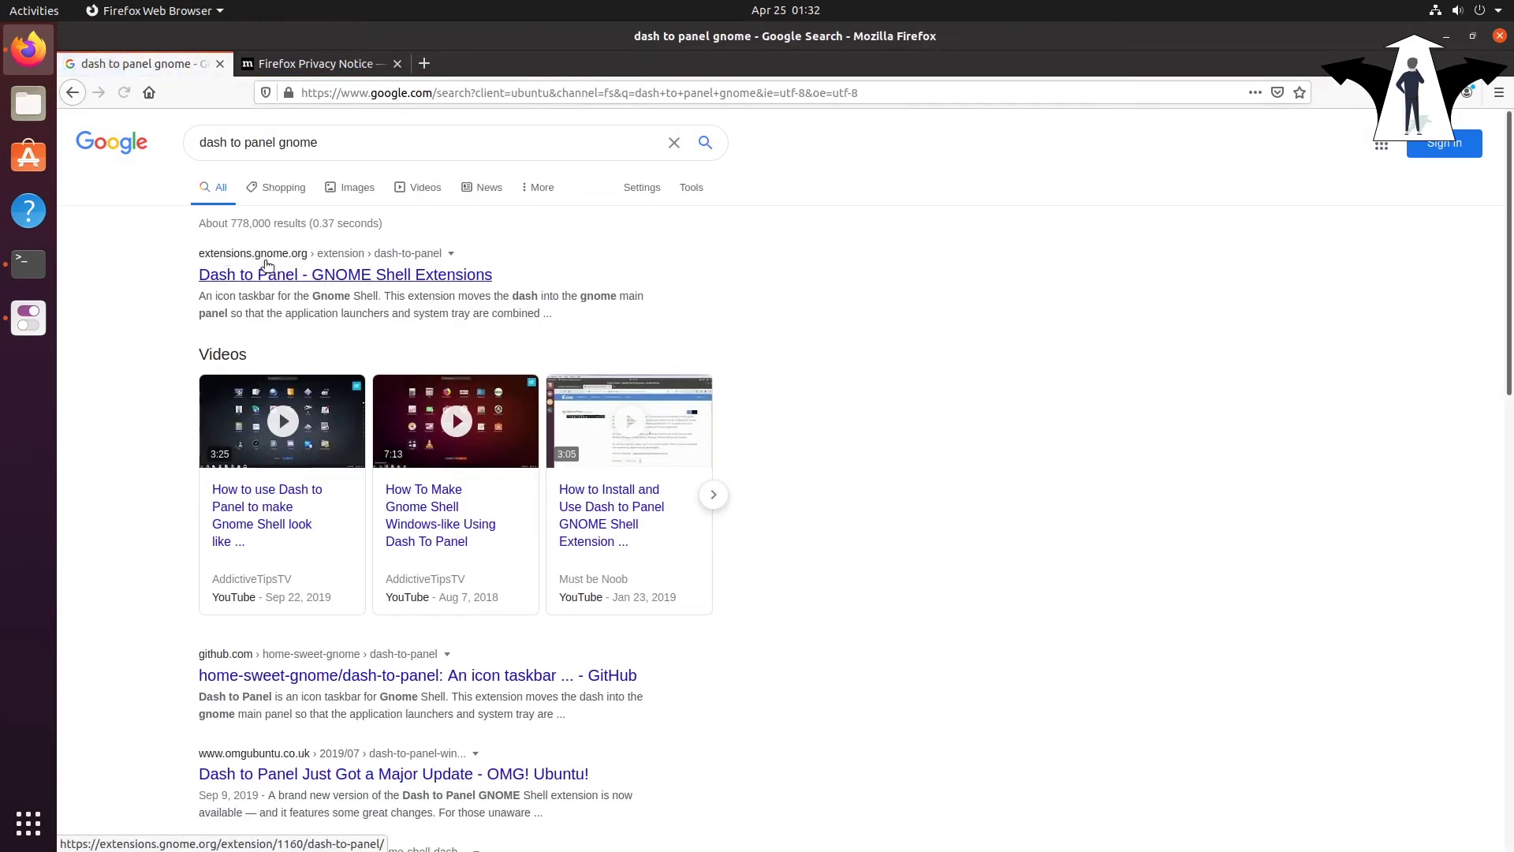
click(299, 280)
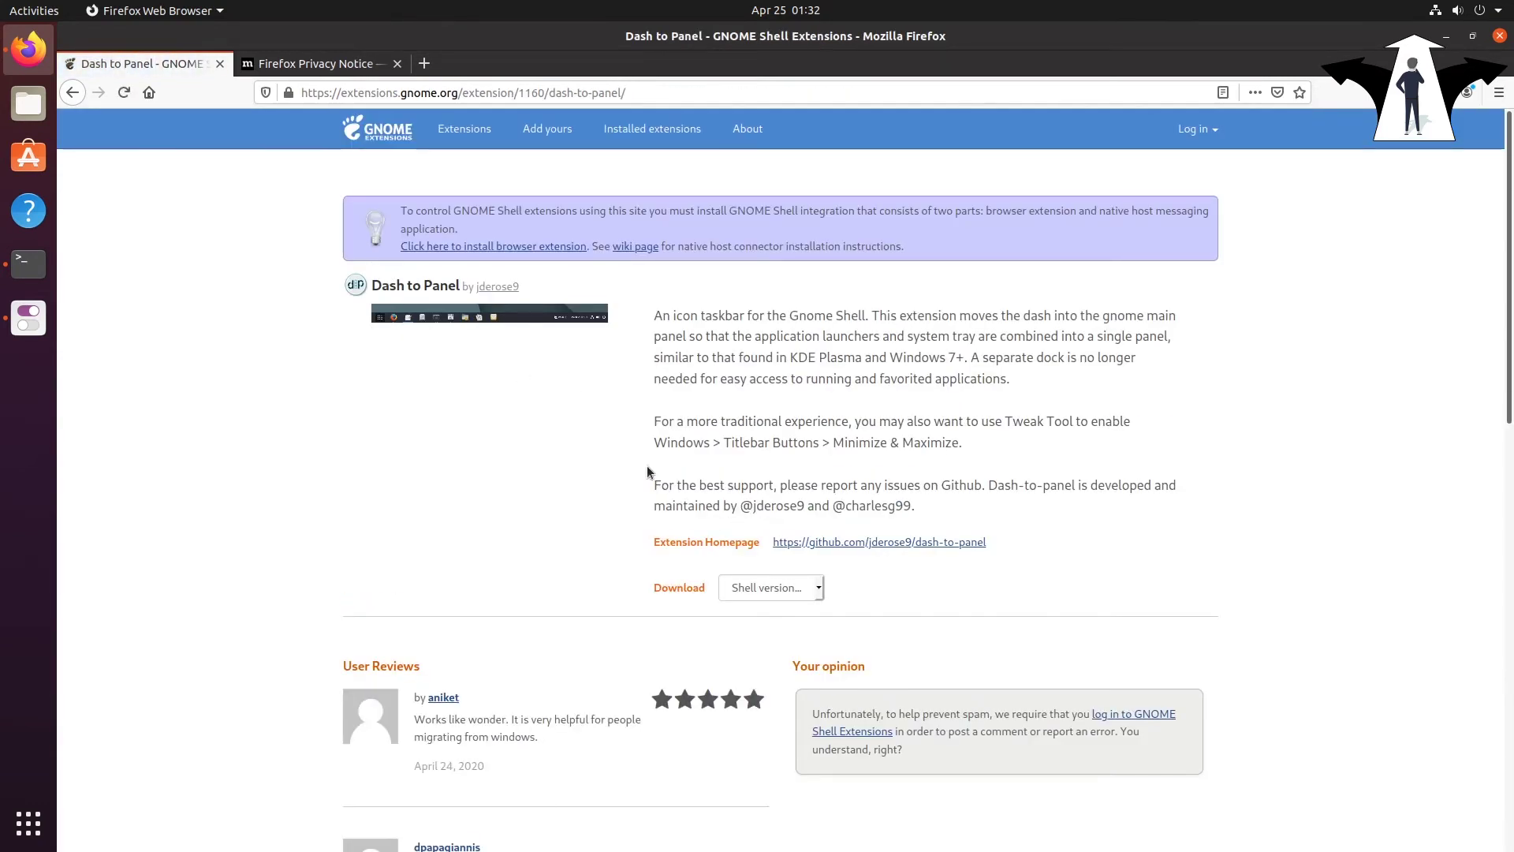
Add the GNOME Shell integration extension to Firefox and use it to open the GNOME Shell Extensions site.
click(505, 247)
click(534, 229)
click(547, 259)
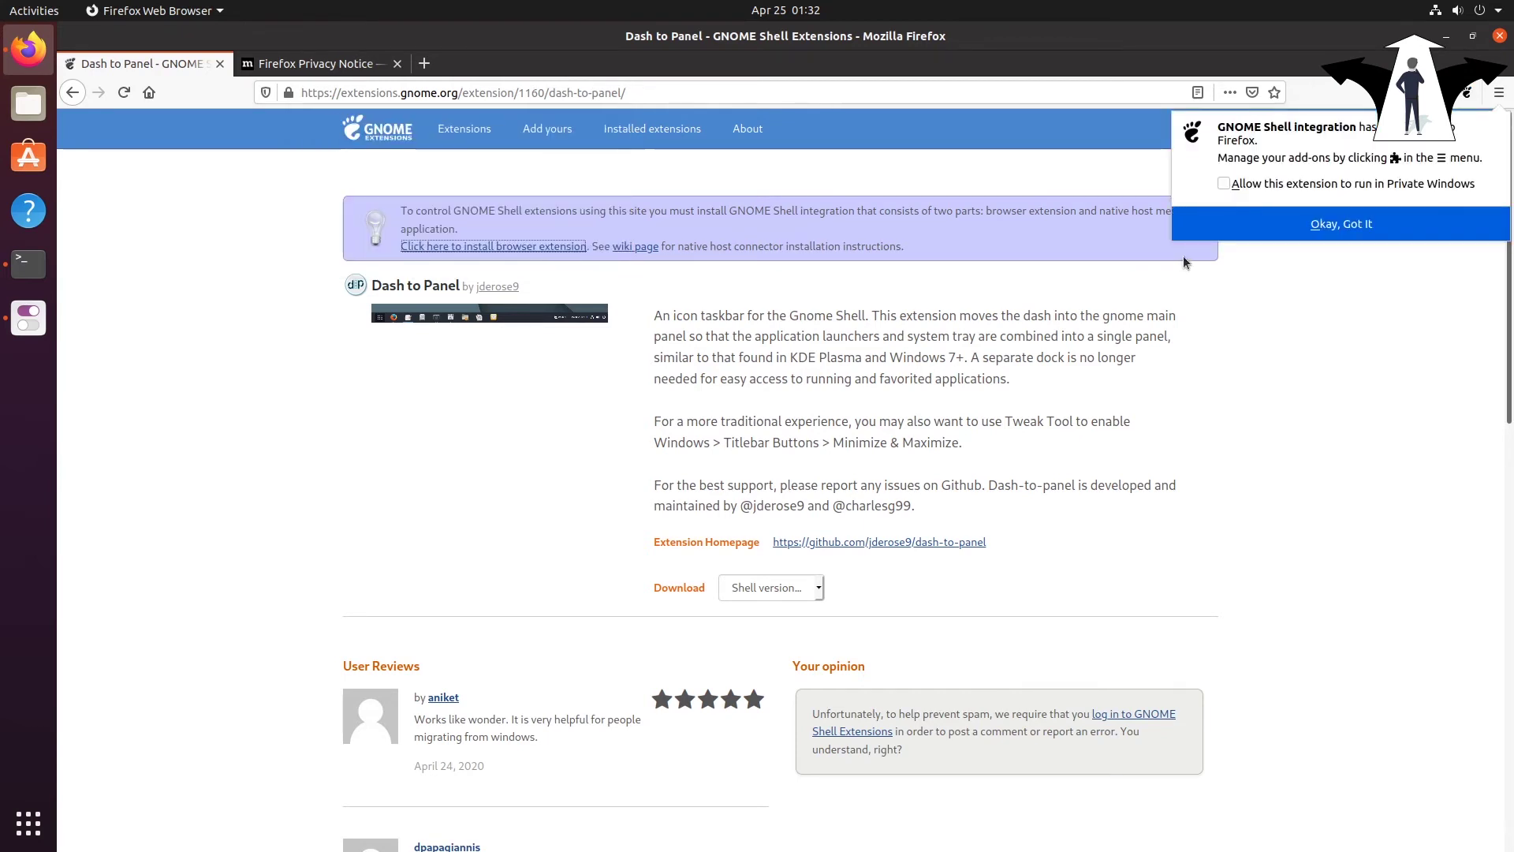
click(1210, 223)
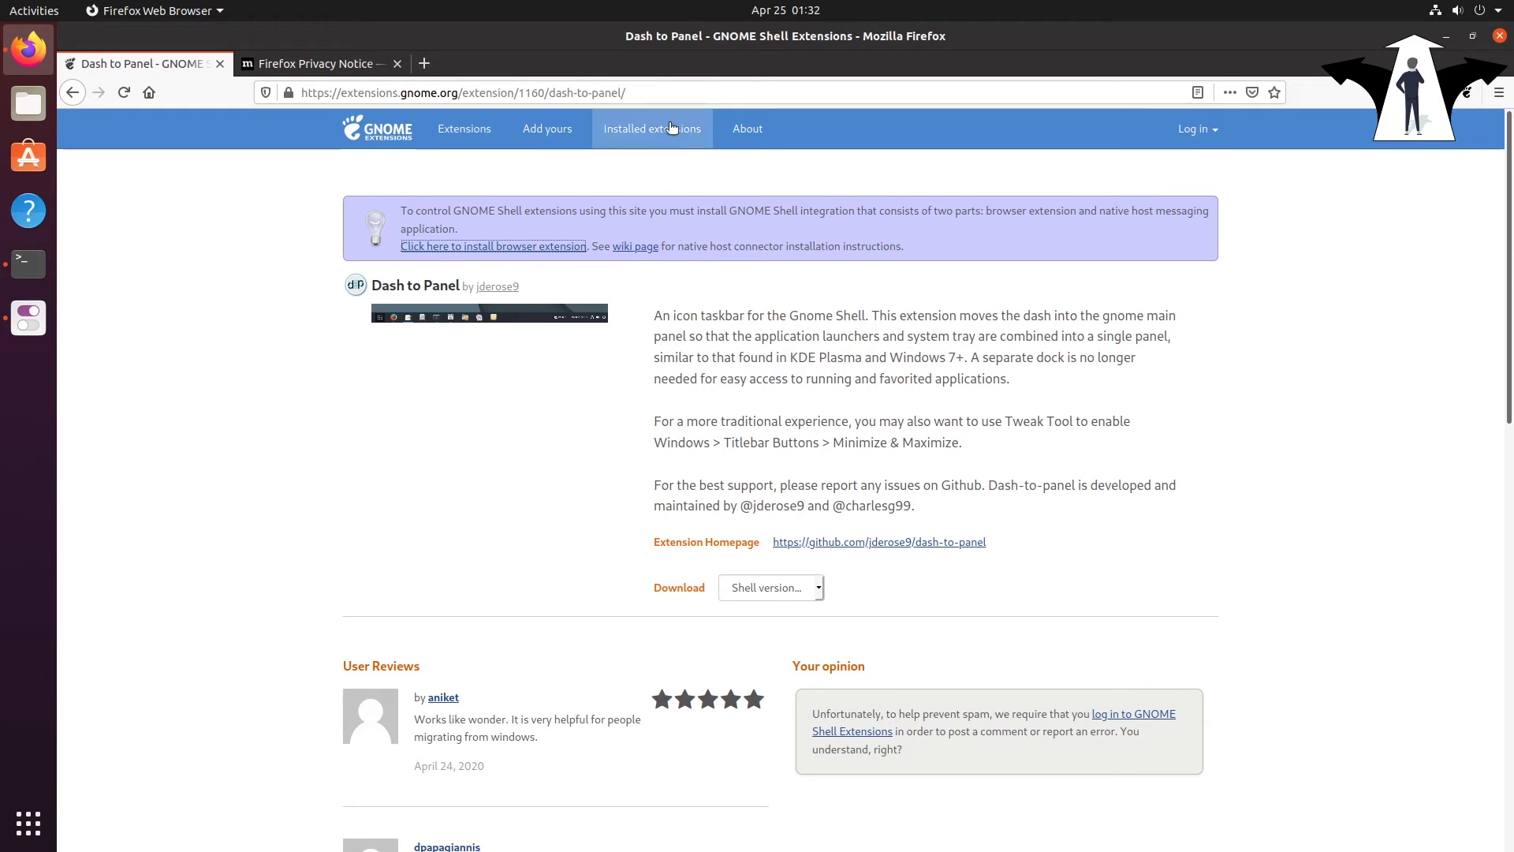
click(1468, 94)
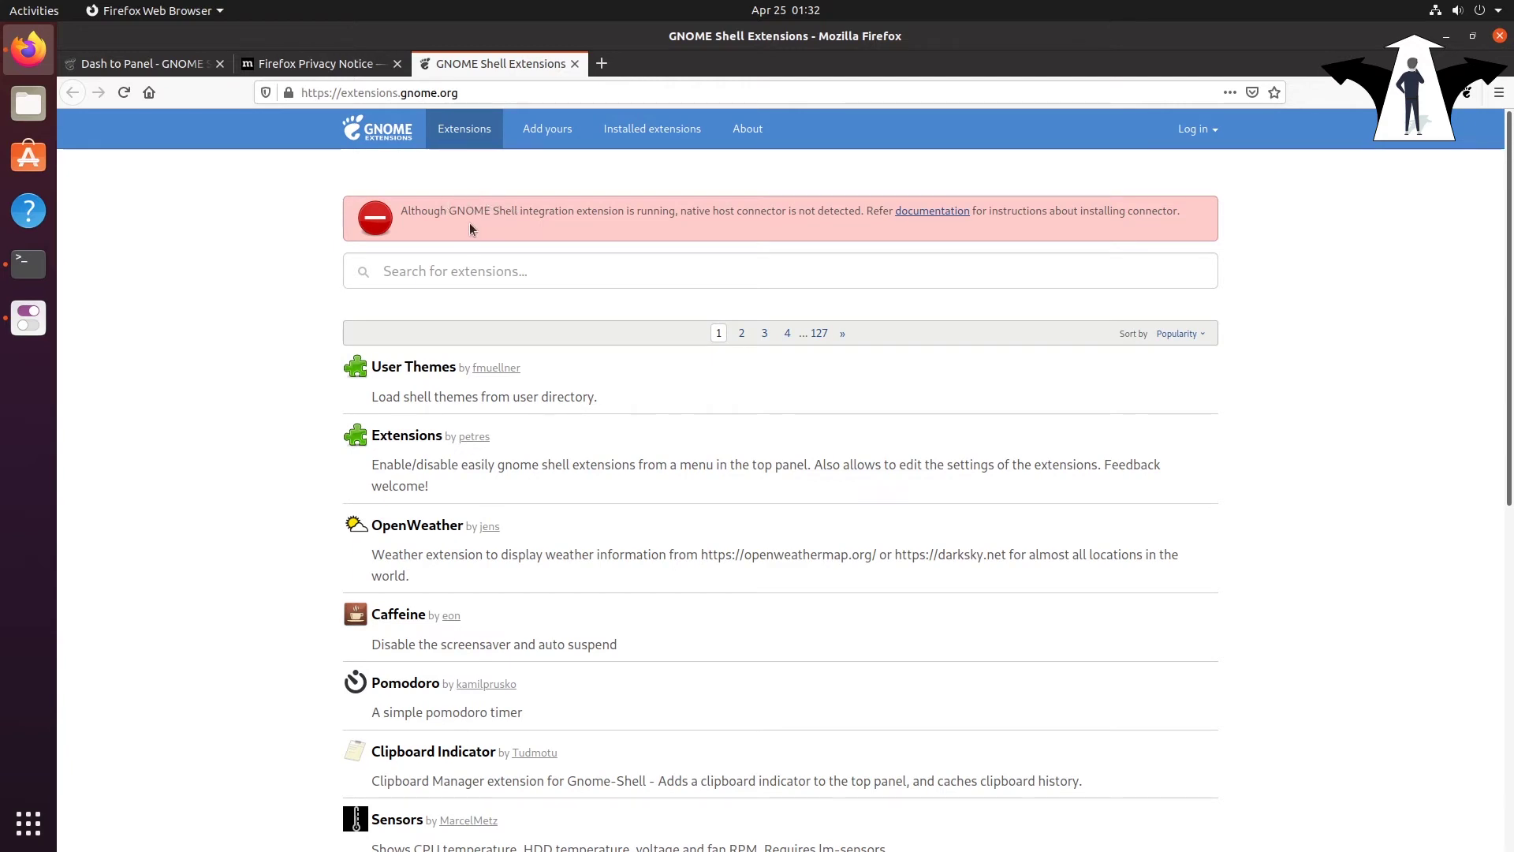
Switch to the terminal, minimise Firefox, run "sudo apt-get install chrome-gnome-shell", and close the terminal once it finishes.
click(39, 269)
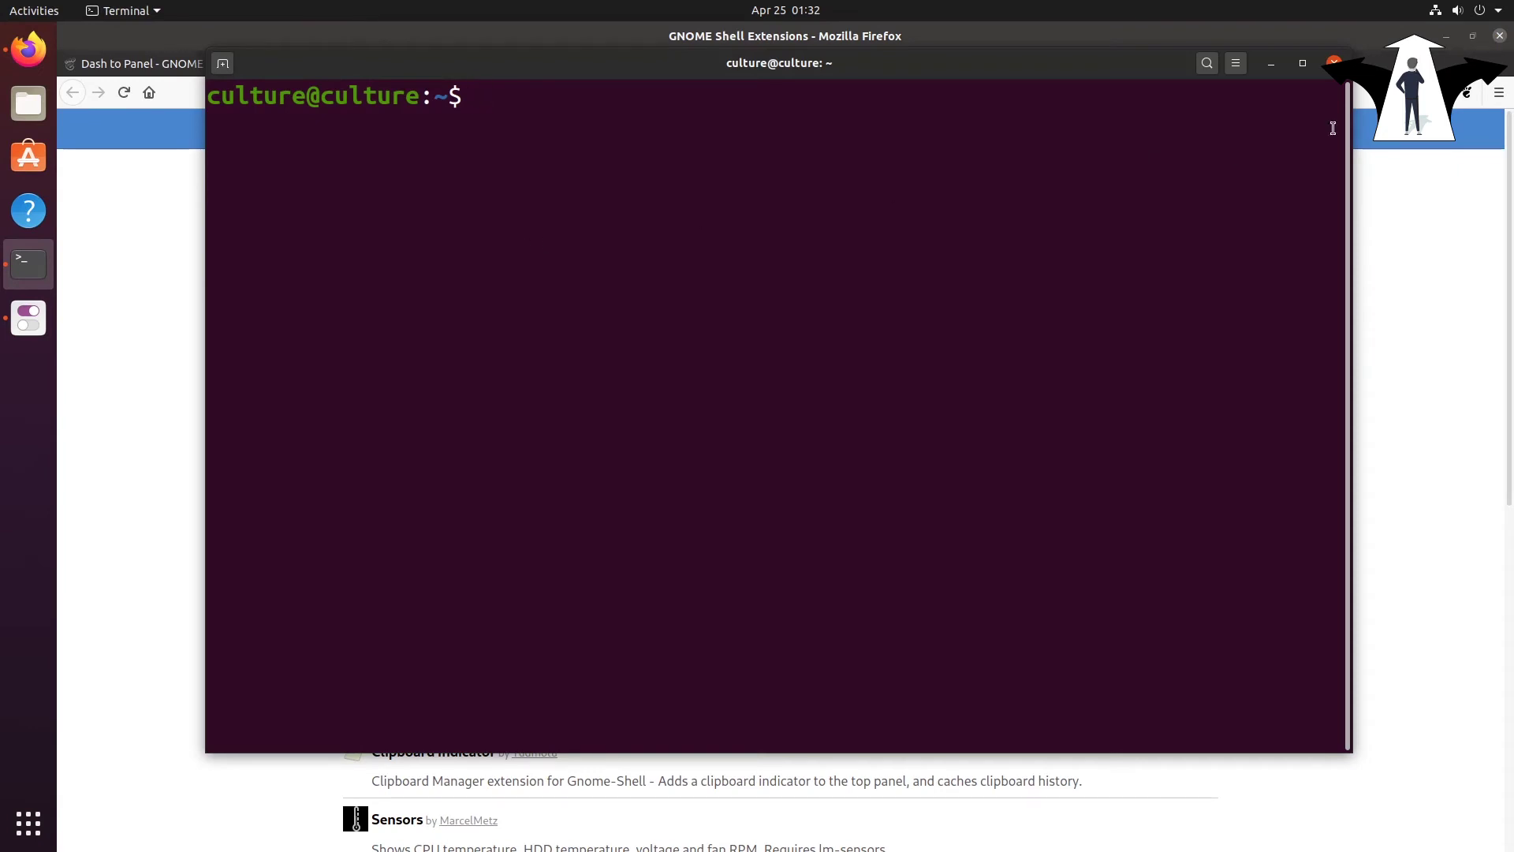
click(1447, 37)
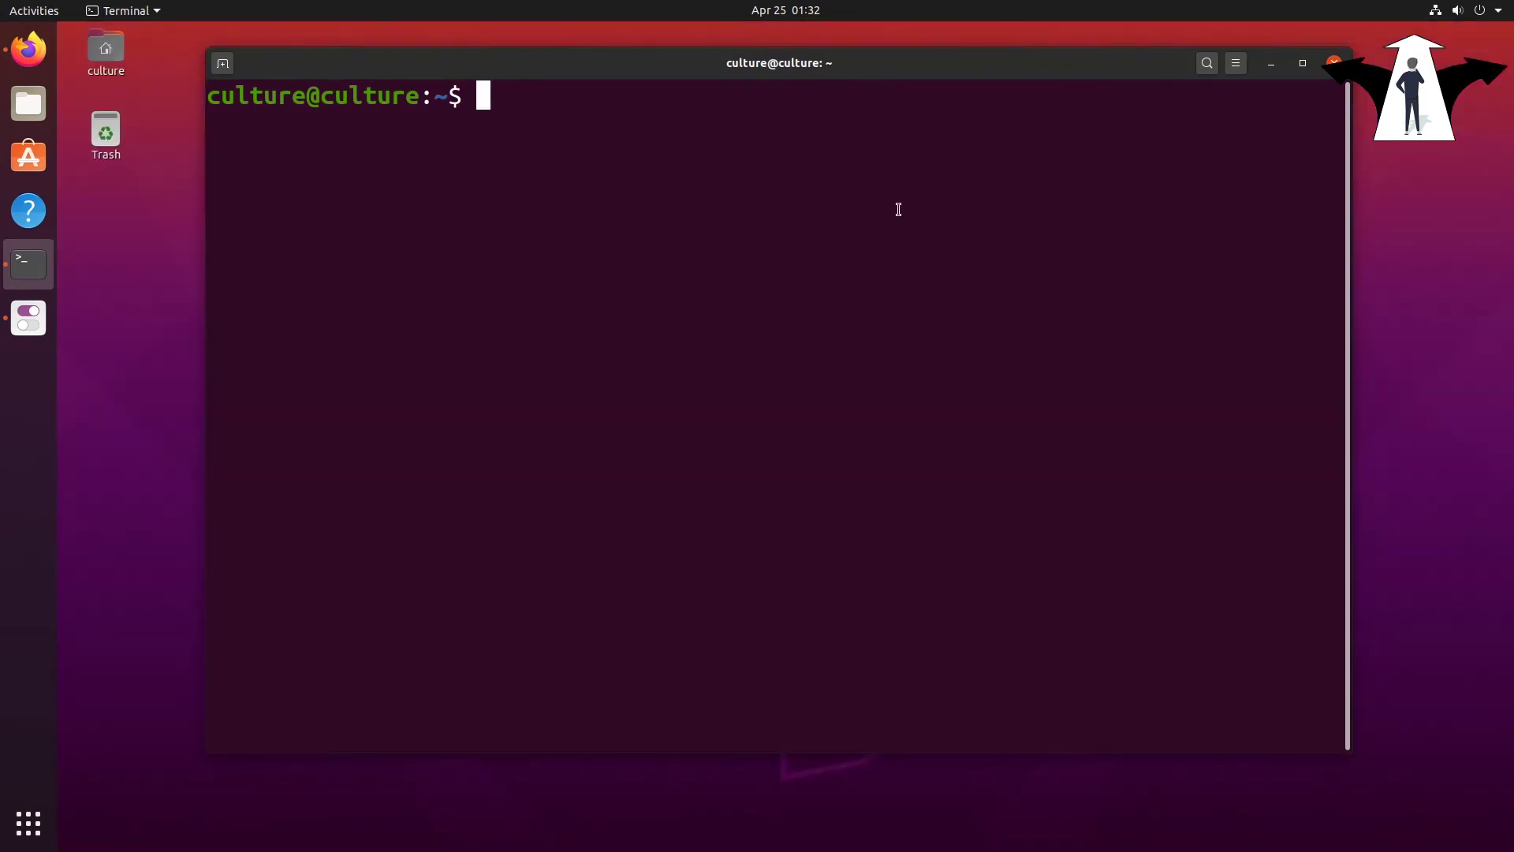
text(sudo )
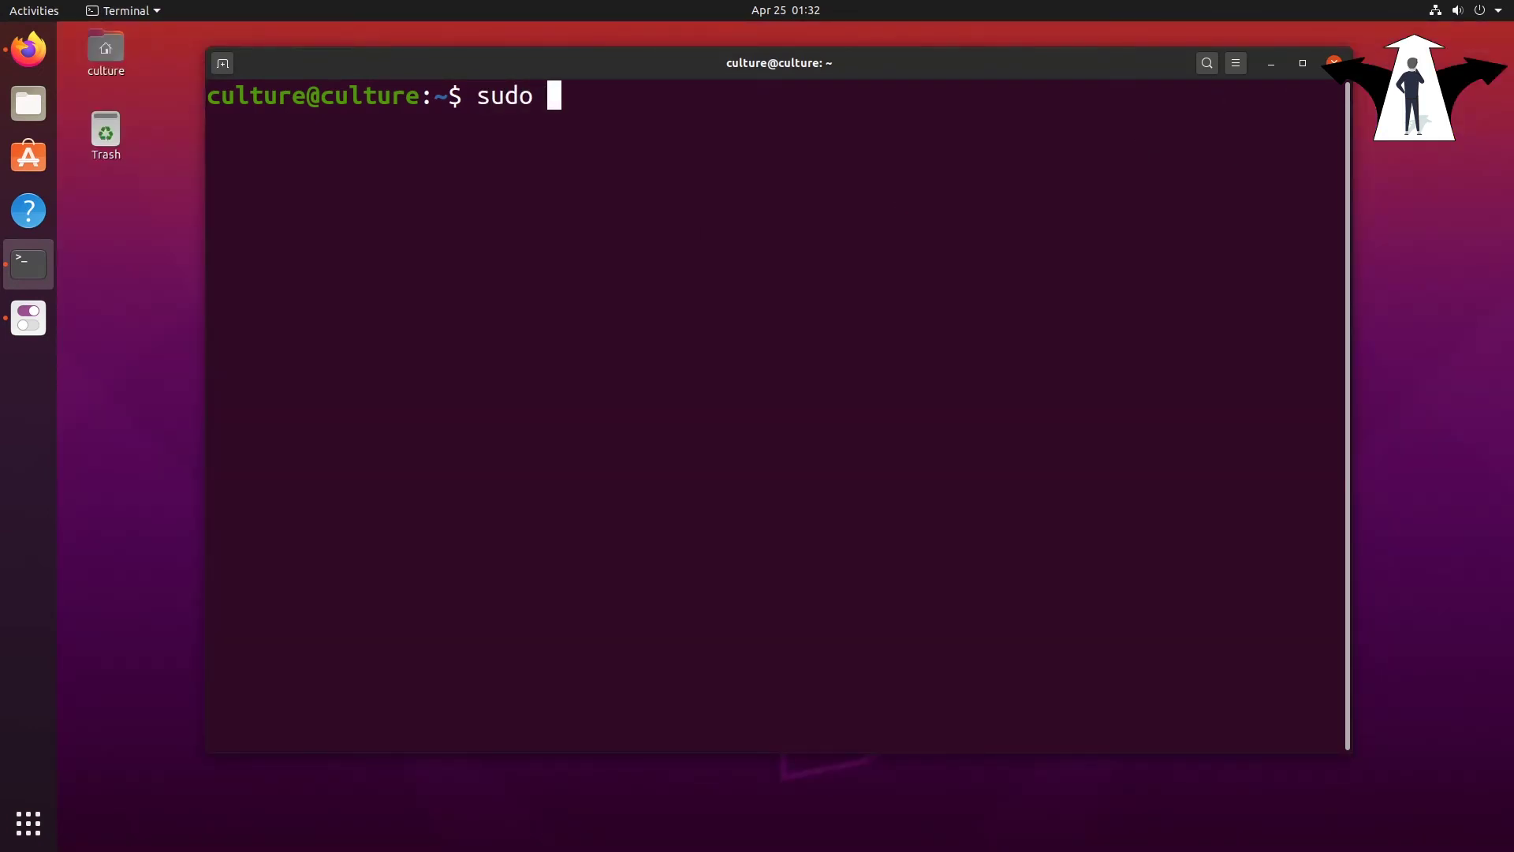
text(apt-get install )
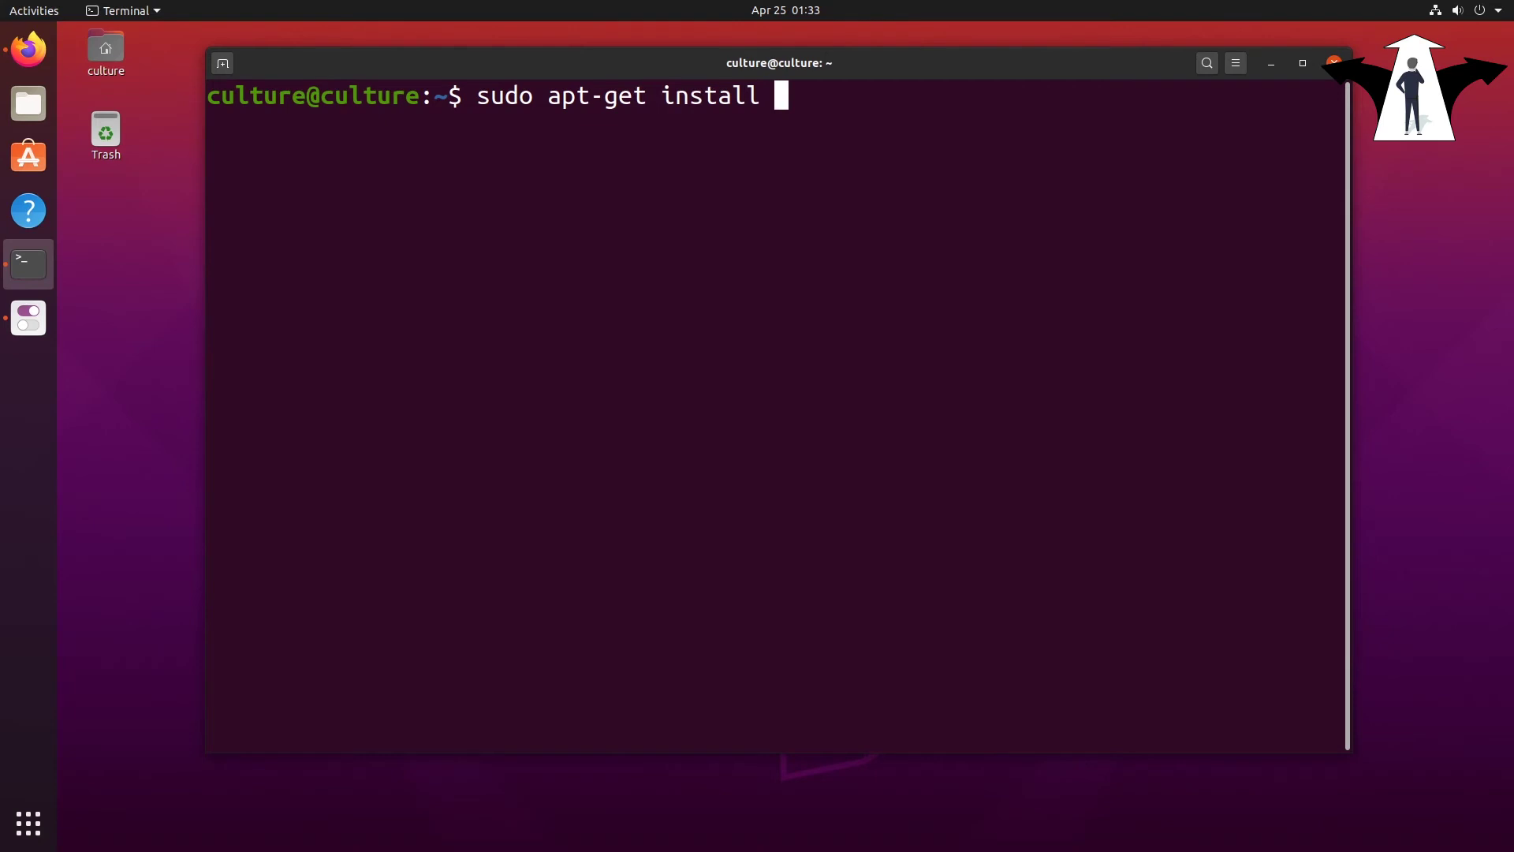
text(chrome)
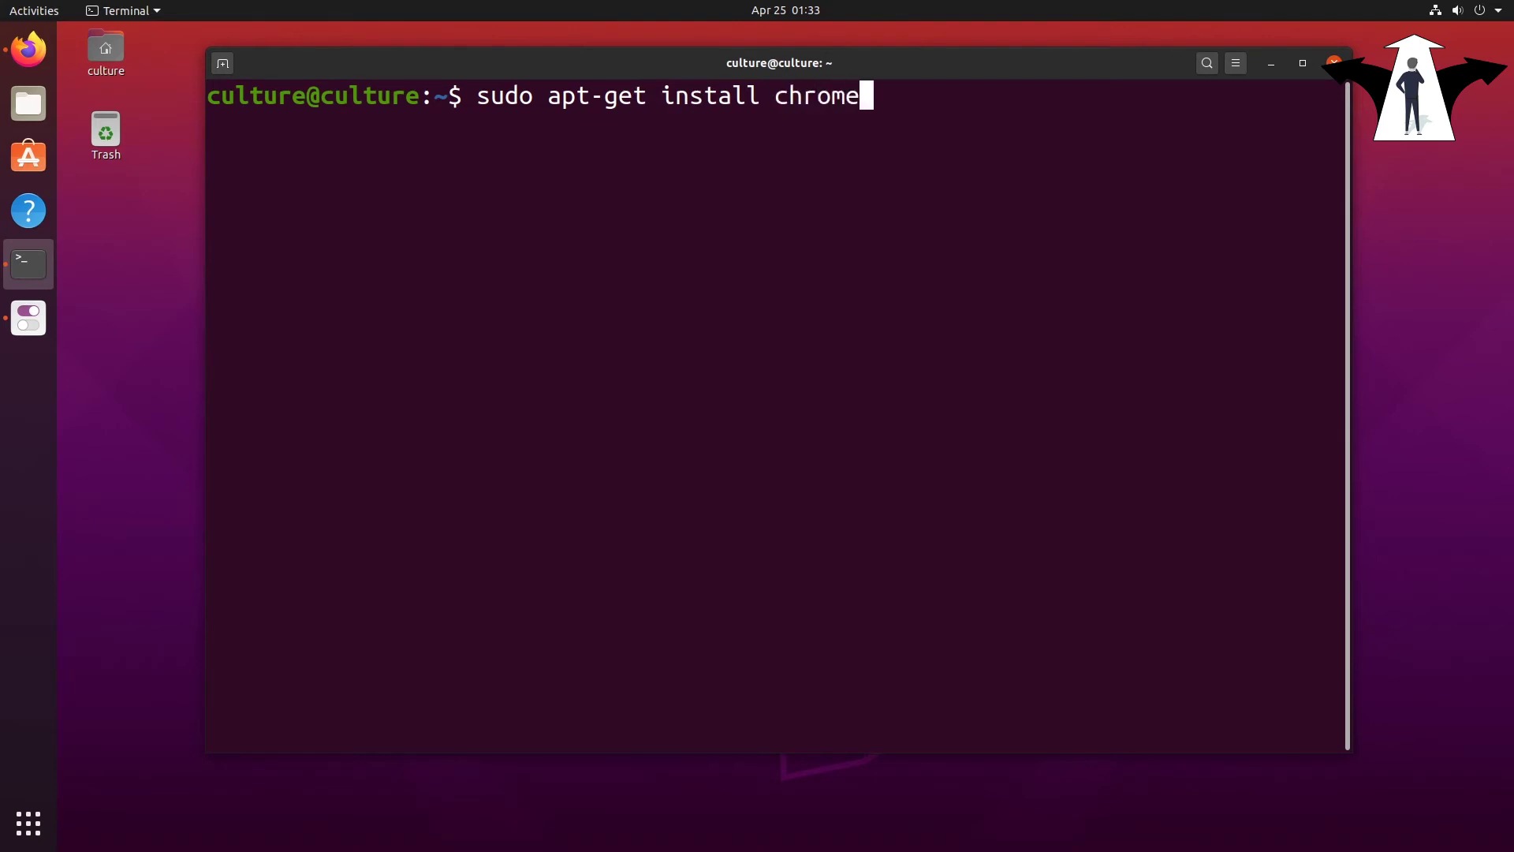
text(-gnome-shell)
key(Return)
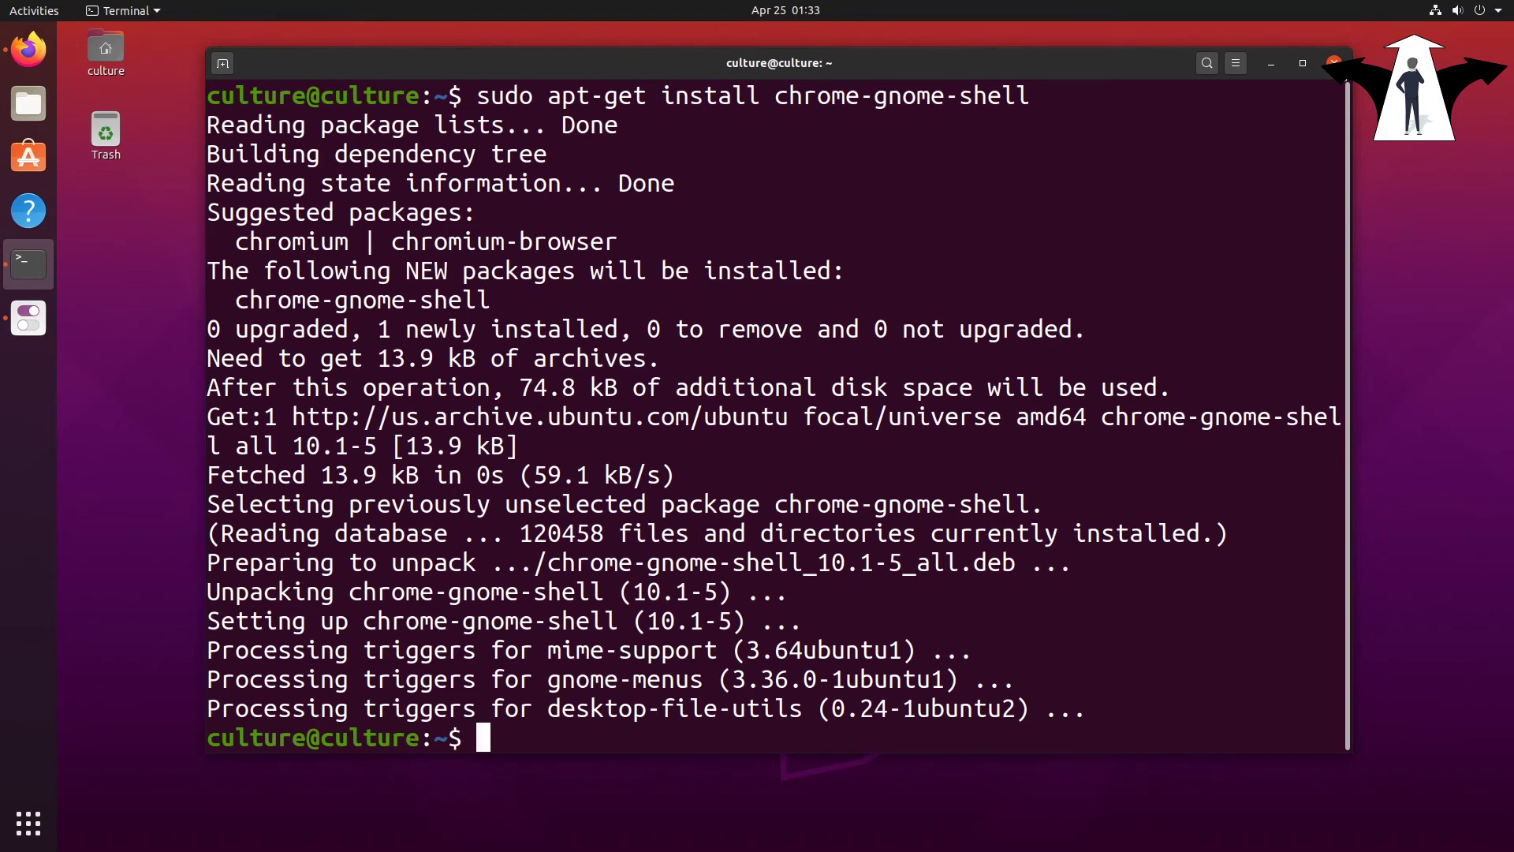
key(alt+F4)
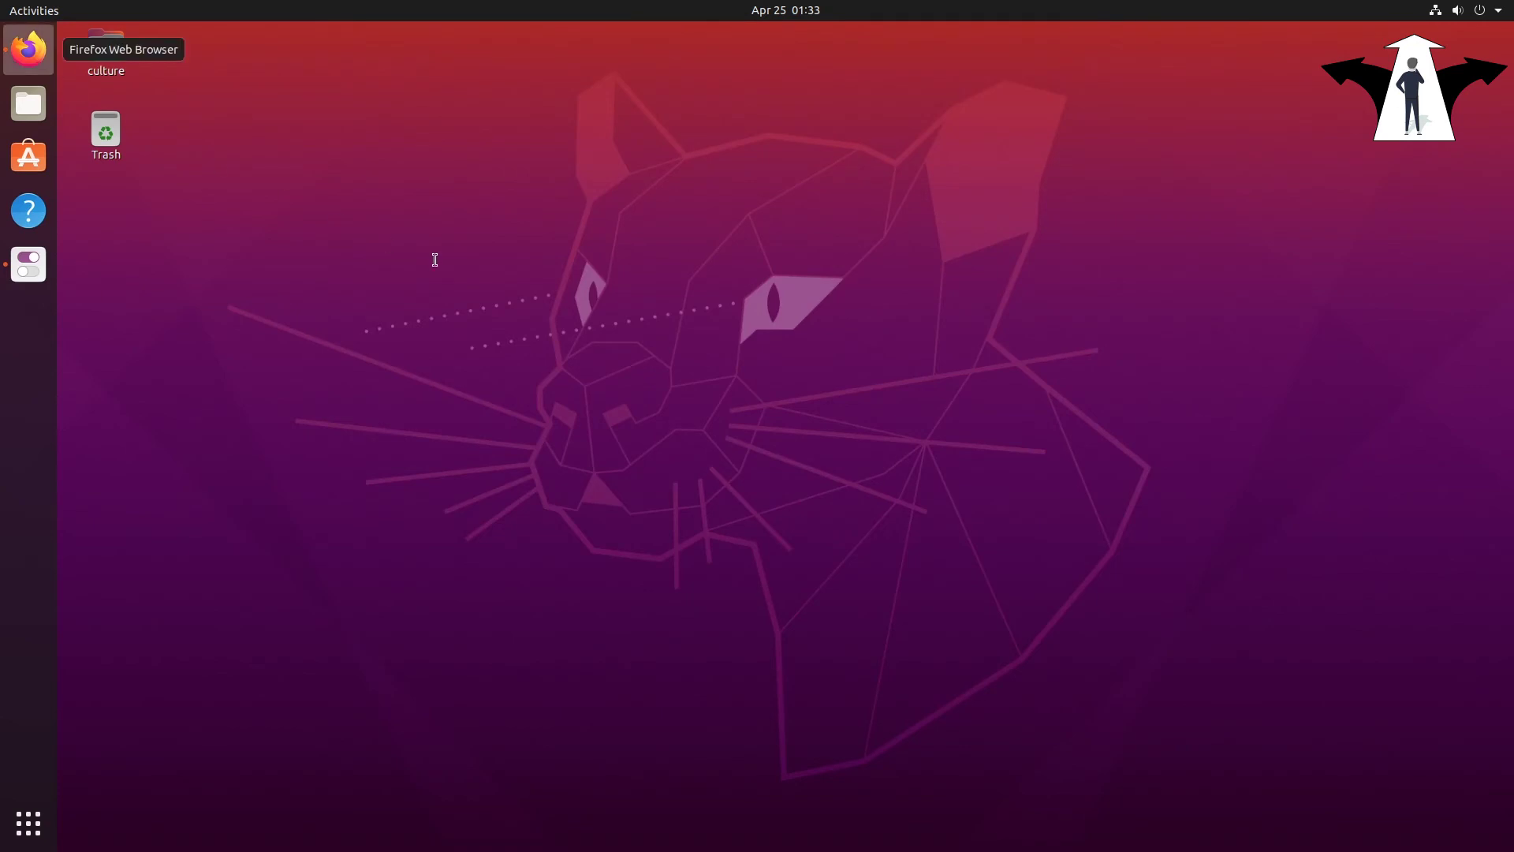
Return to Firefox, search the GNOME extensions site for "dash to panel", and install the Dash to Panel extension.
click(28, 48)
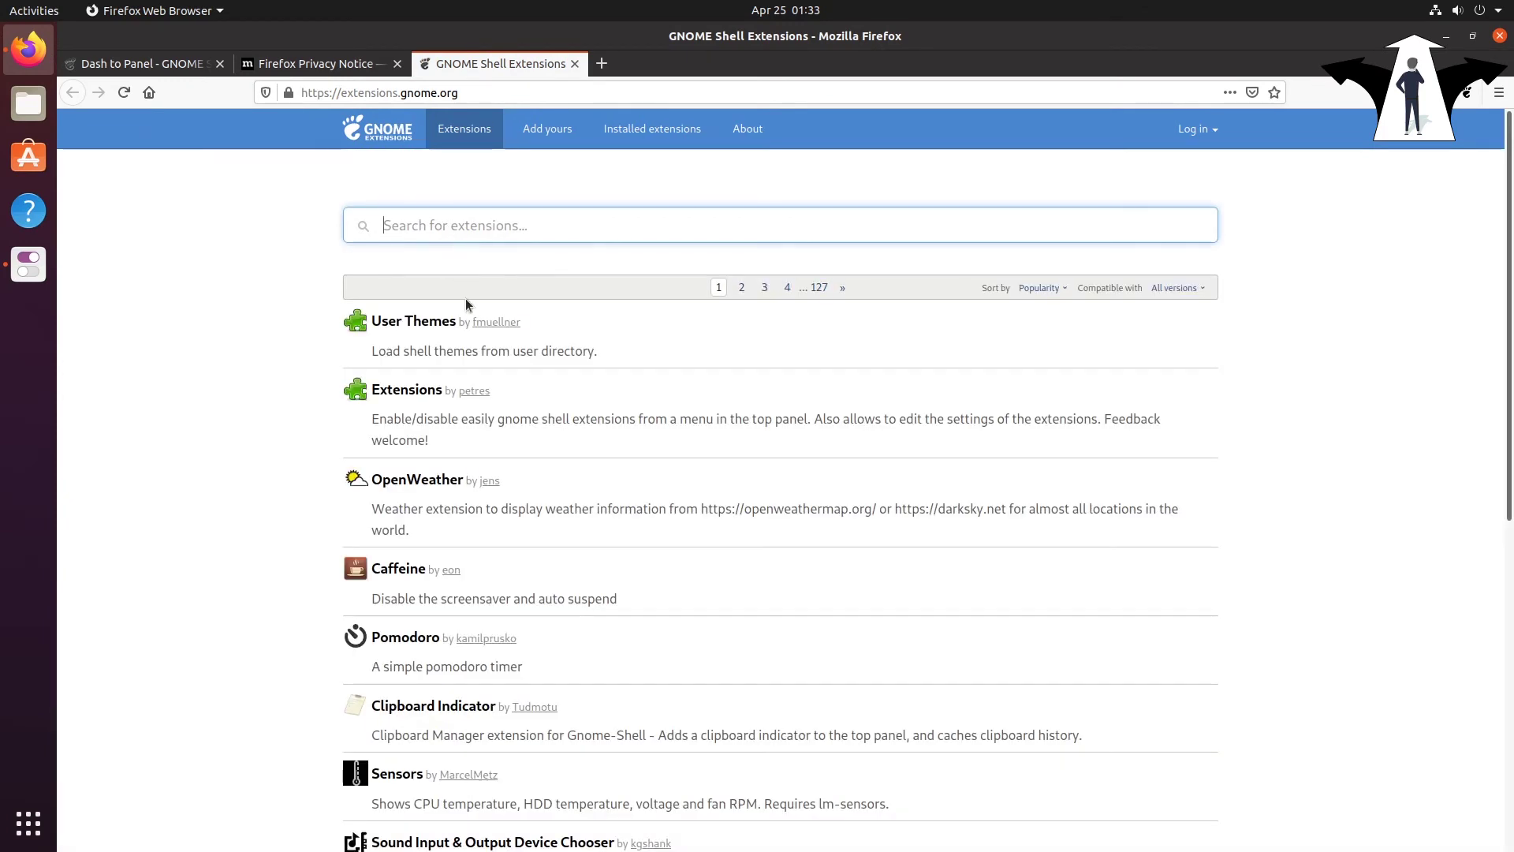
text(da)
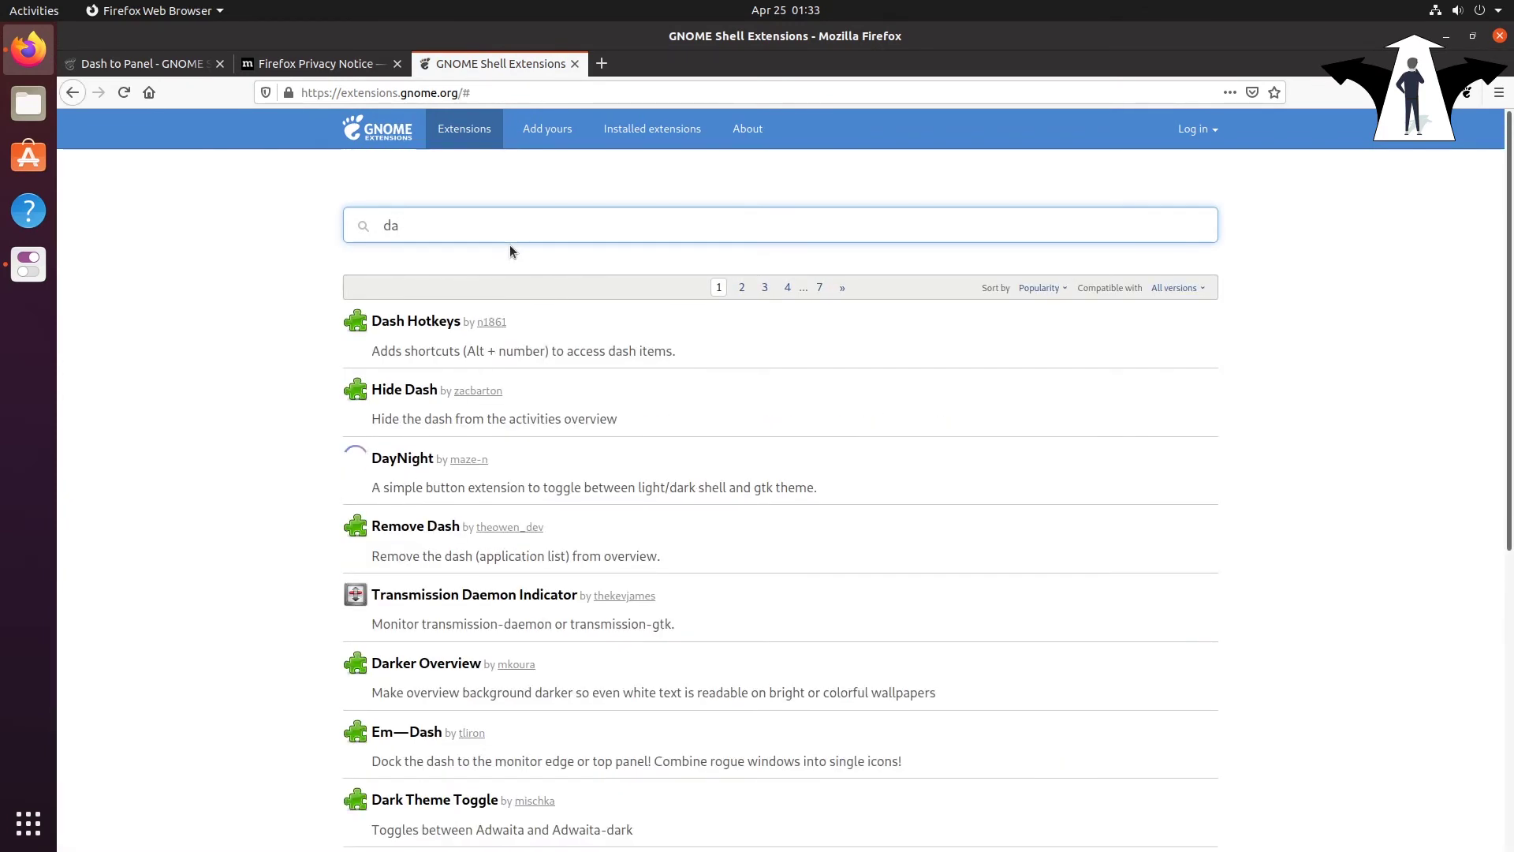
text(sh to panel)
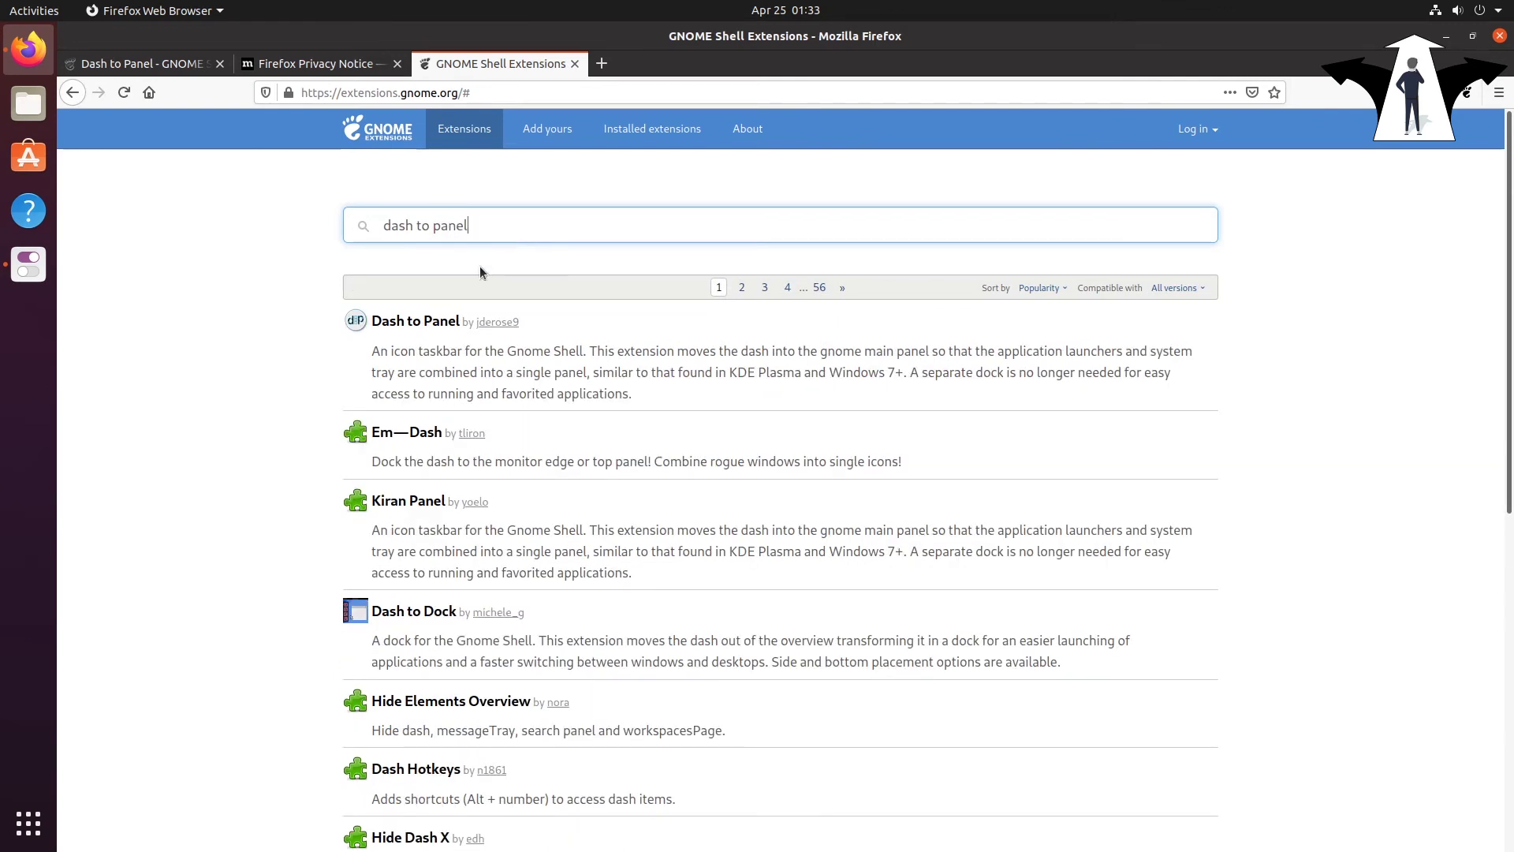
click(407, 322)
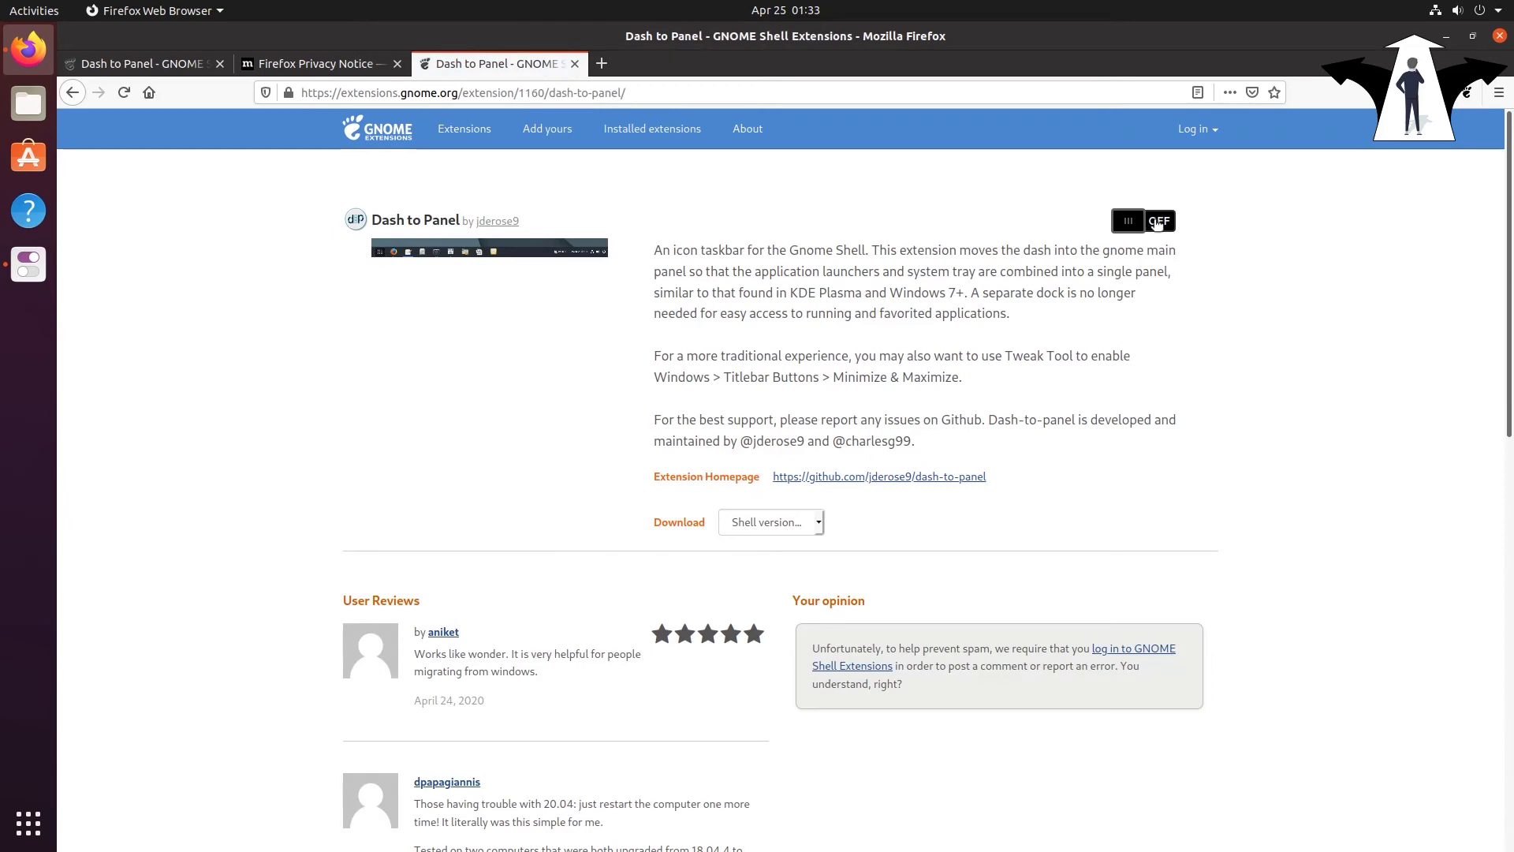
click(1161, 221)
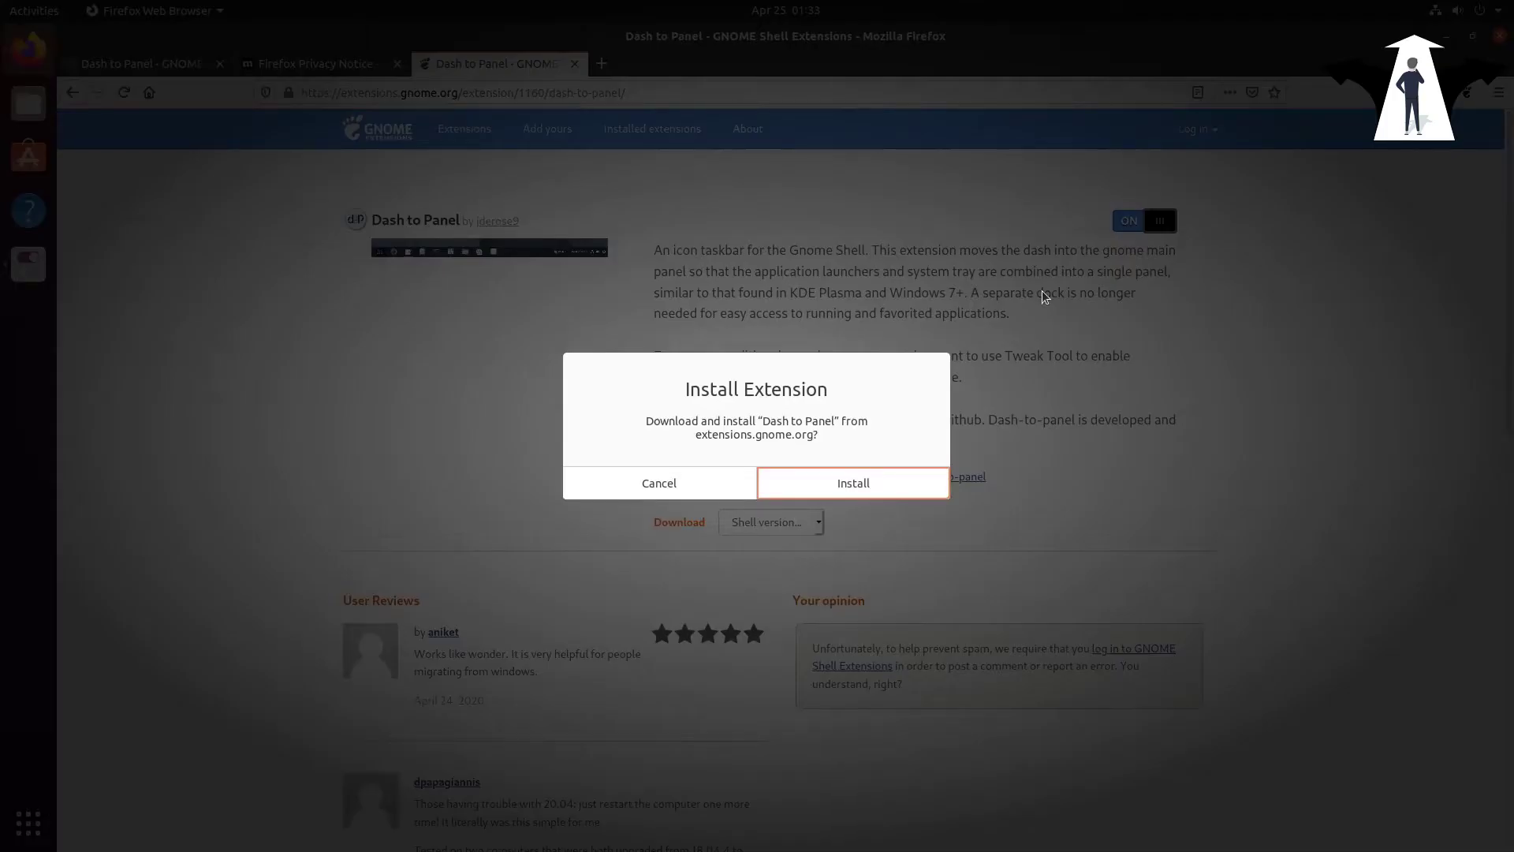
click(851, 477)
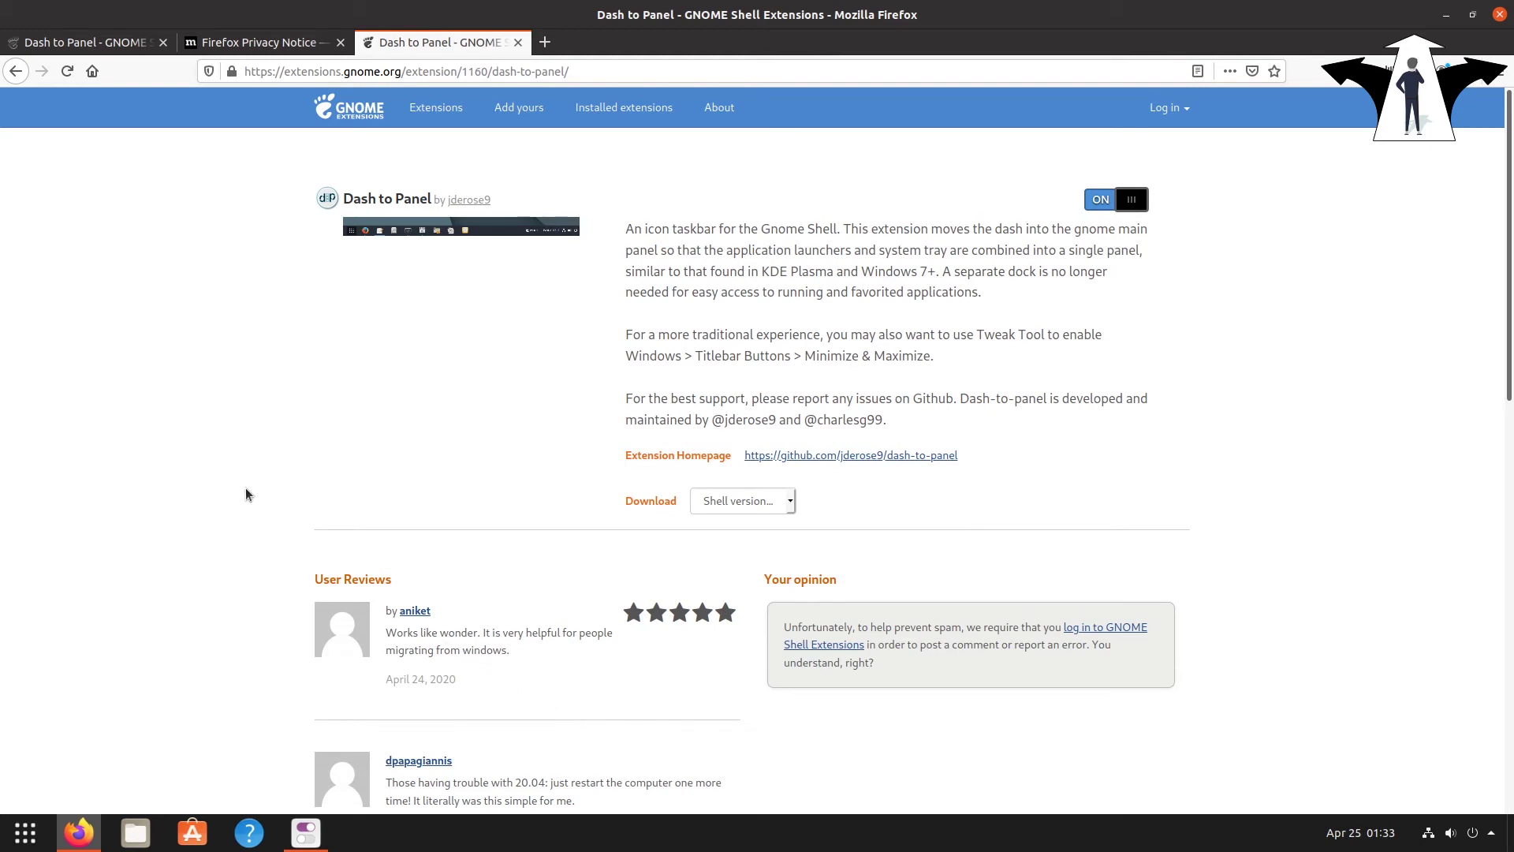
Minimise Firefox, move the home folder and Trash icons together to the desktop's left edge, and bring Firefox back up.
click(1446, 15)
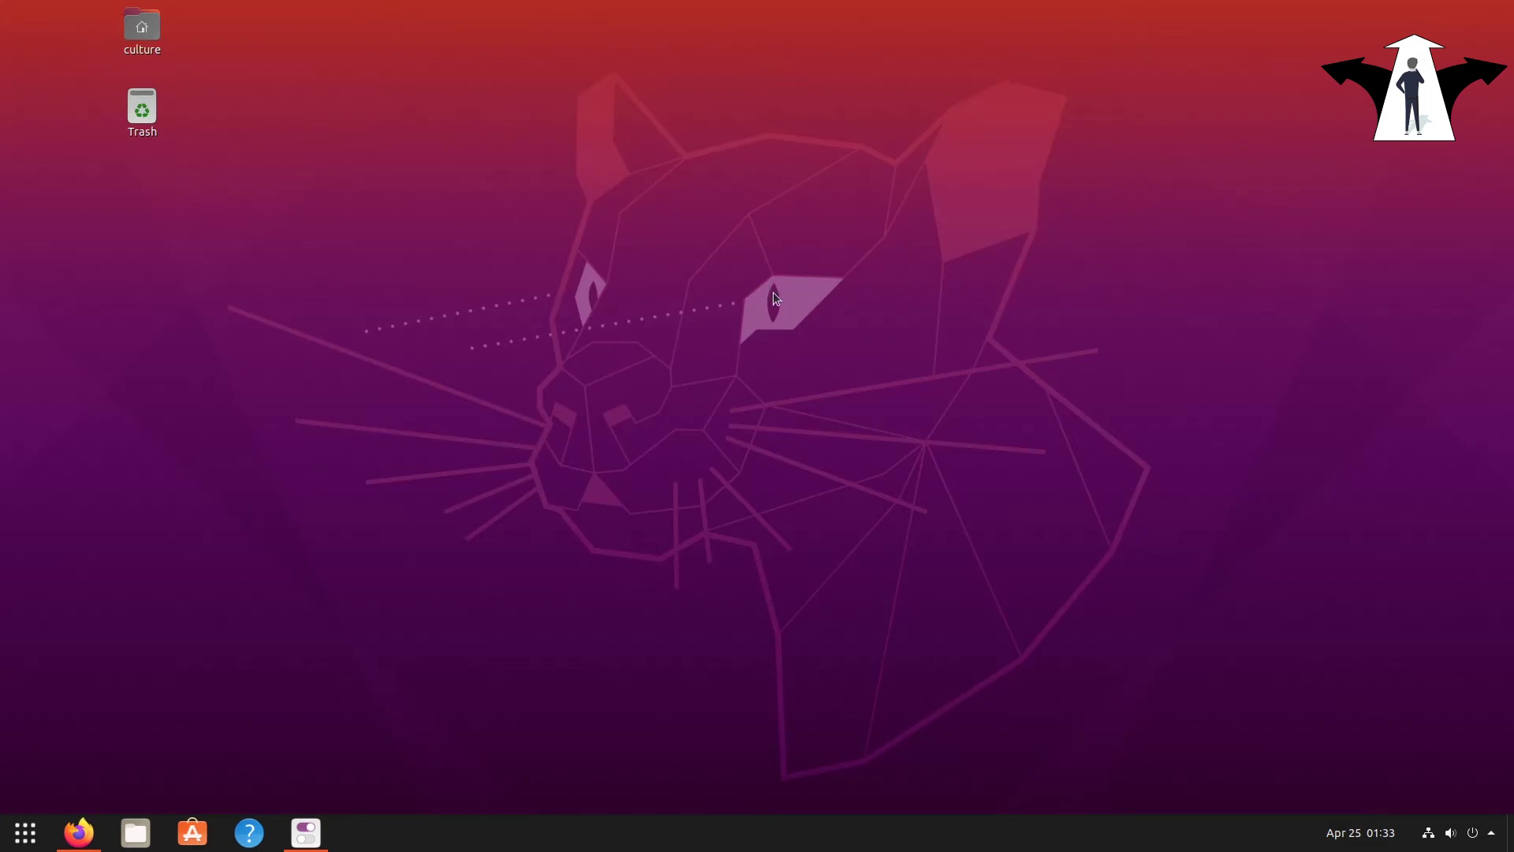
drag(219, 162, 98, 3)
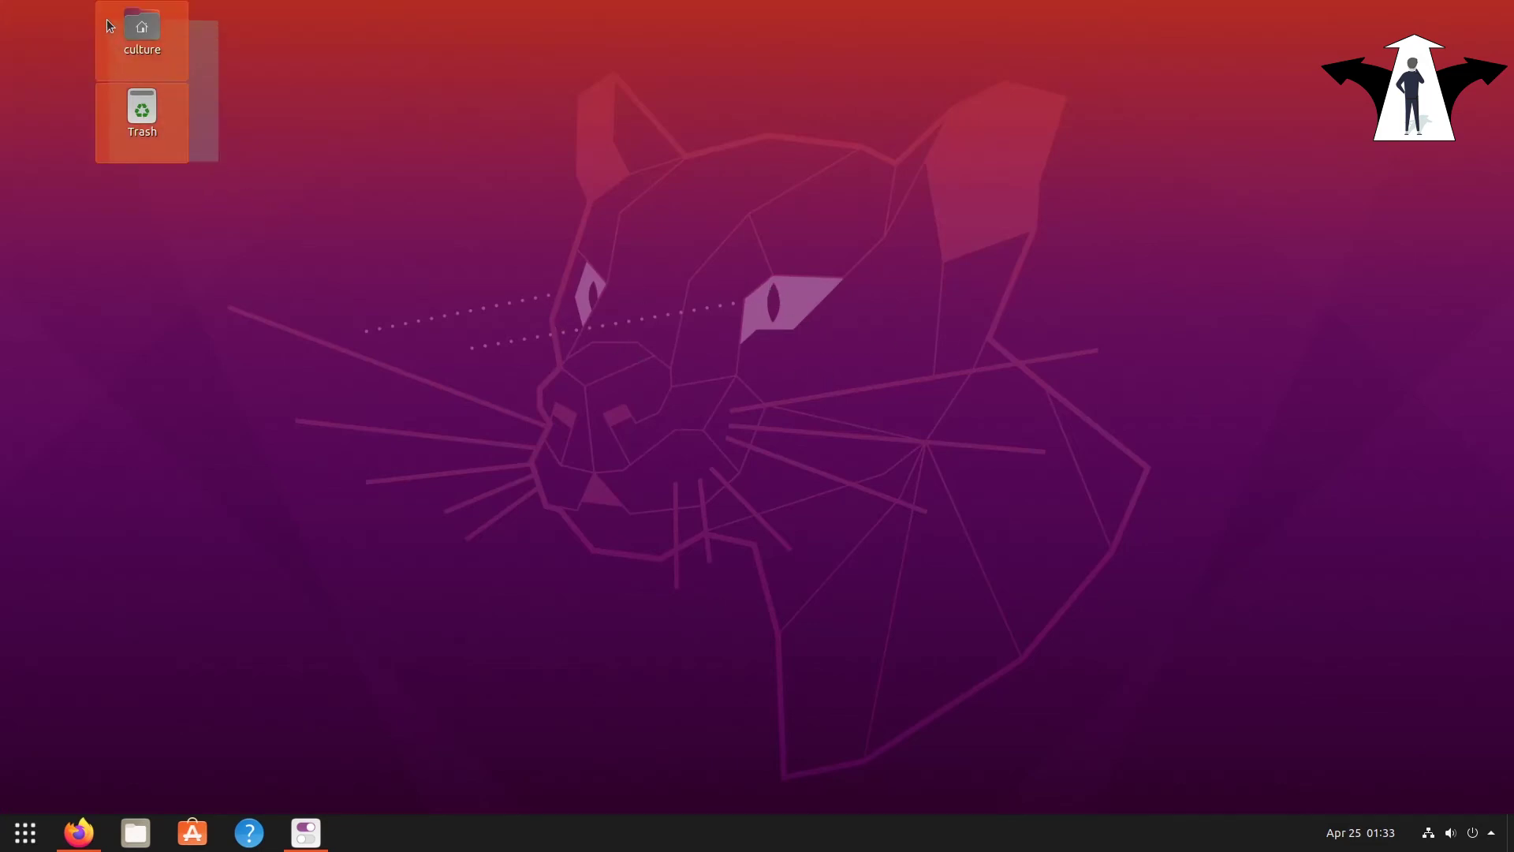
drag(161, 112, 78, 130)
click(224, 241)
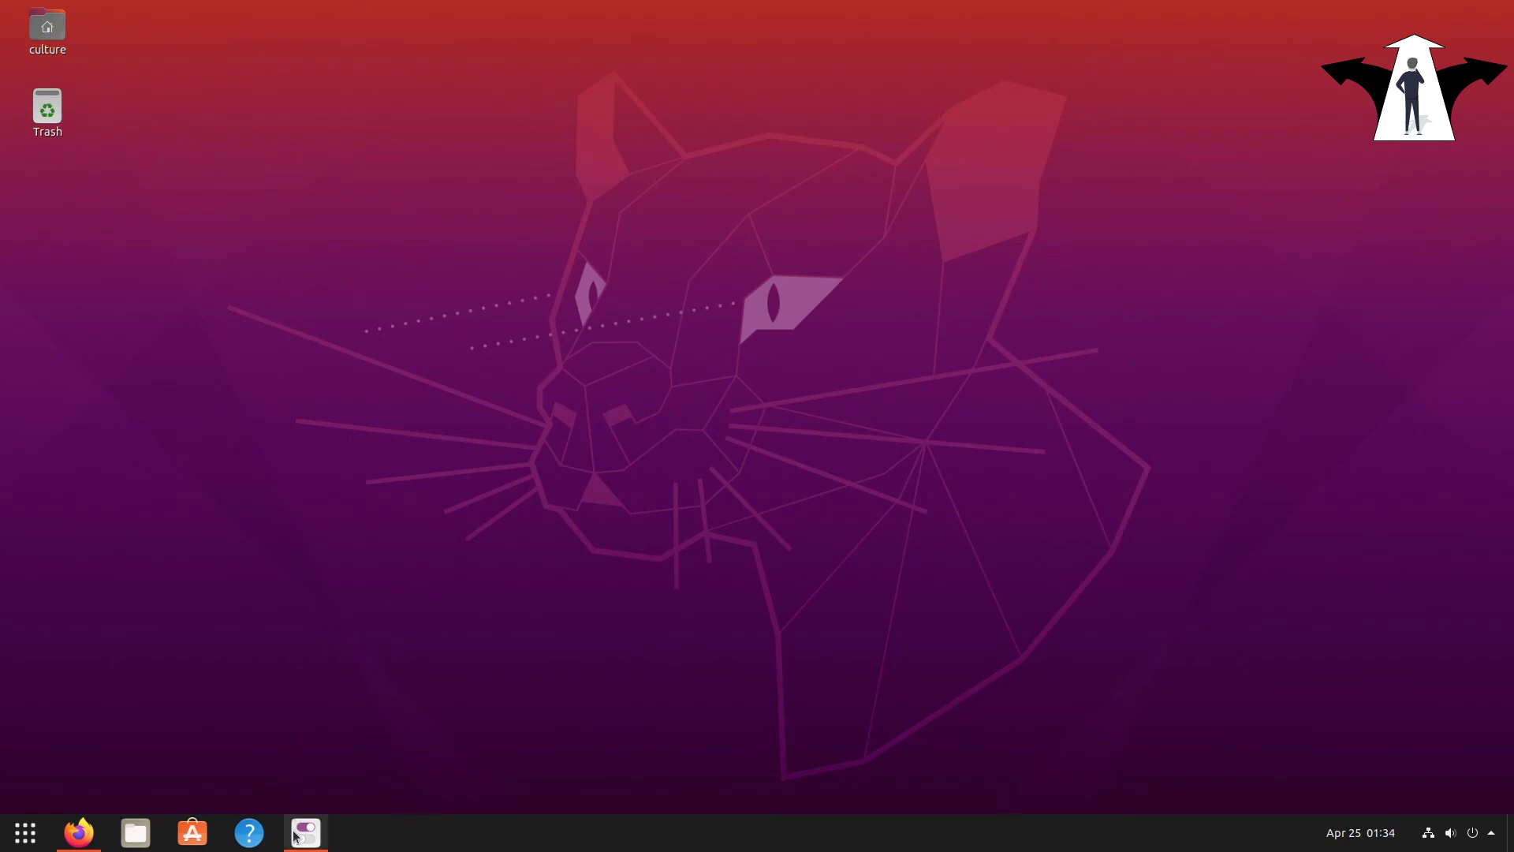
click(88, 832)
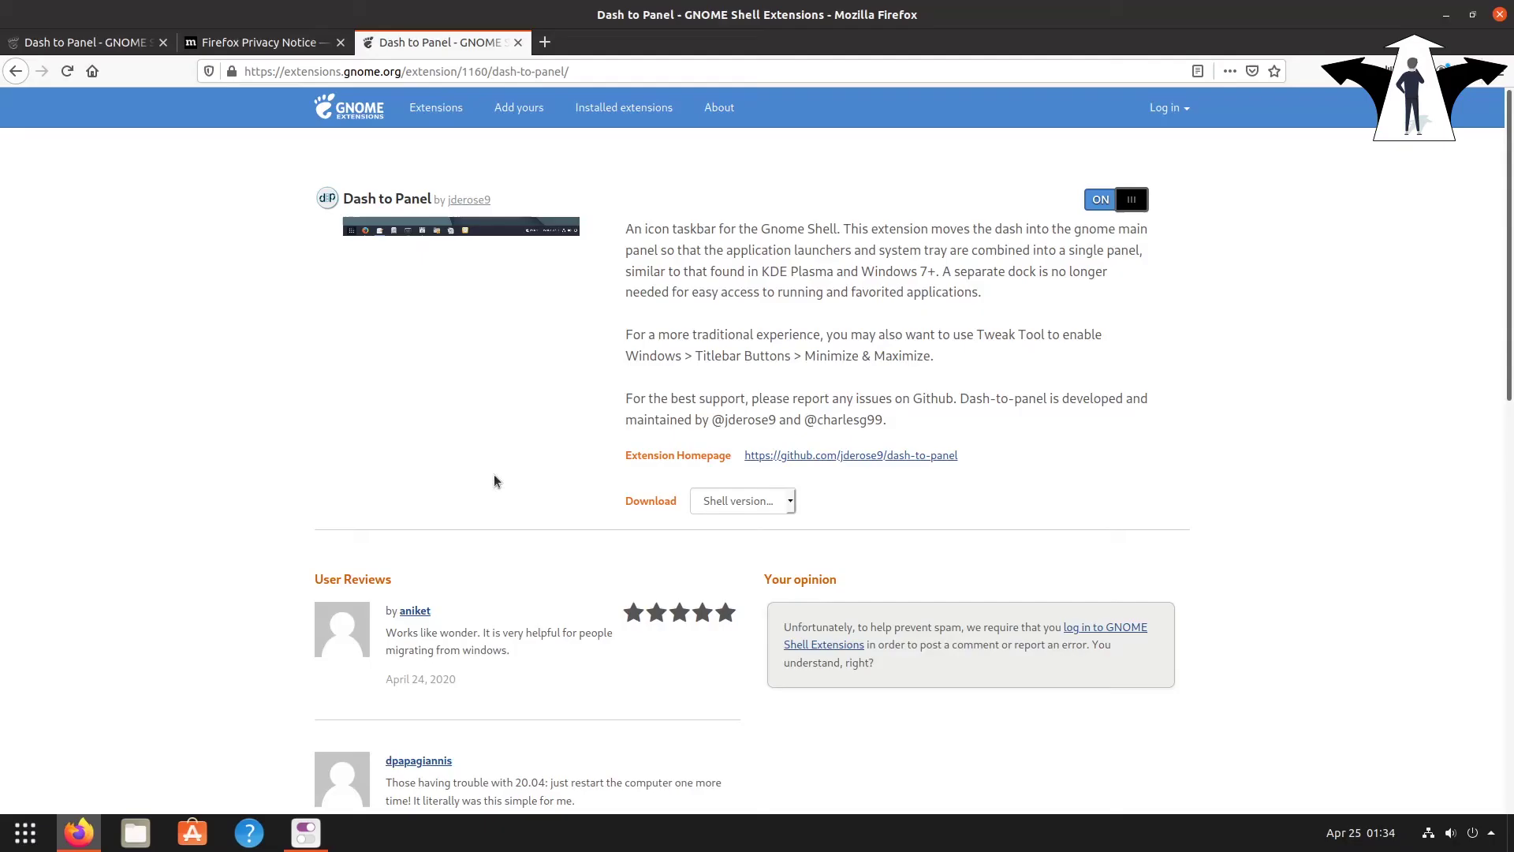
Close the Tweaks window, return to the GNOME extensions list, and search it for "arc menu".
click(305, 833)
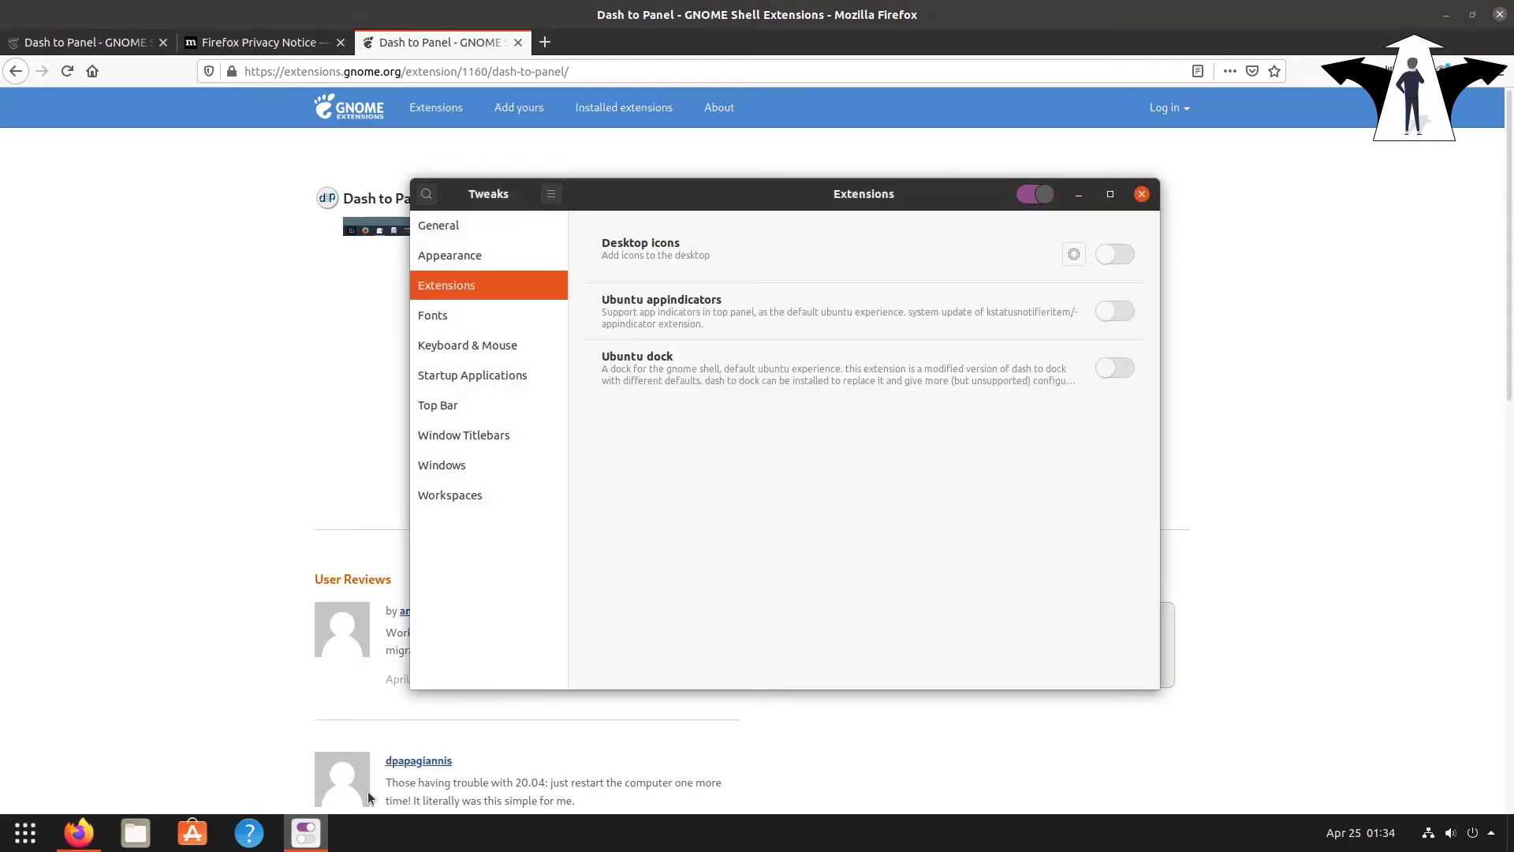
click(1141, 194)
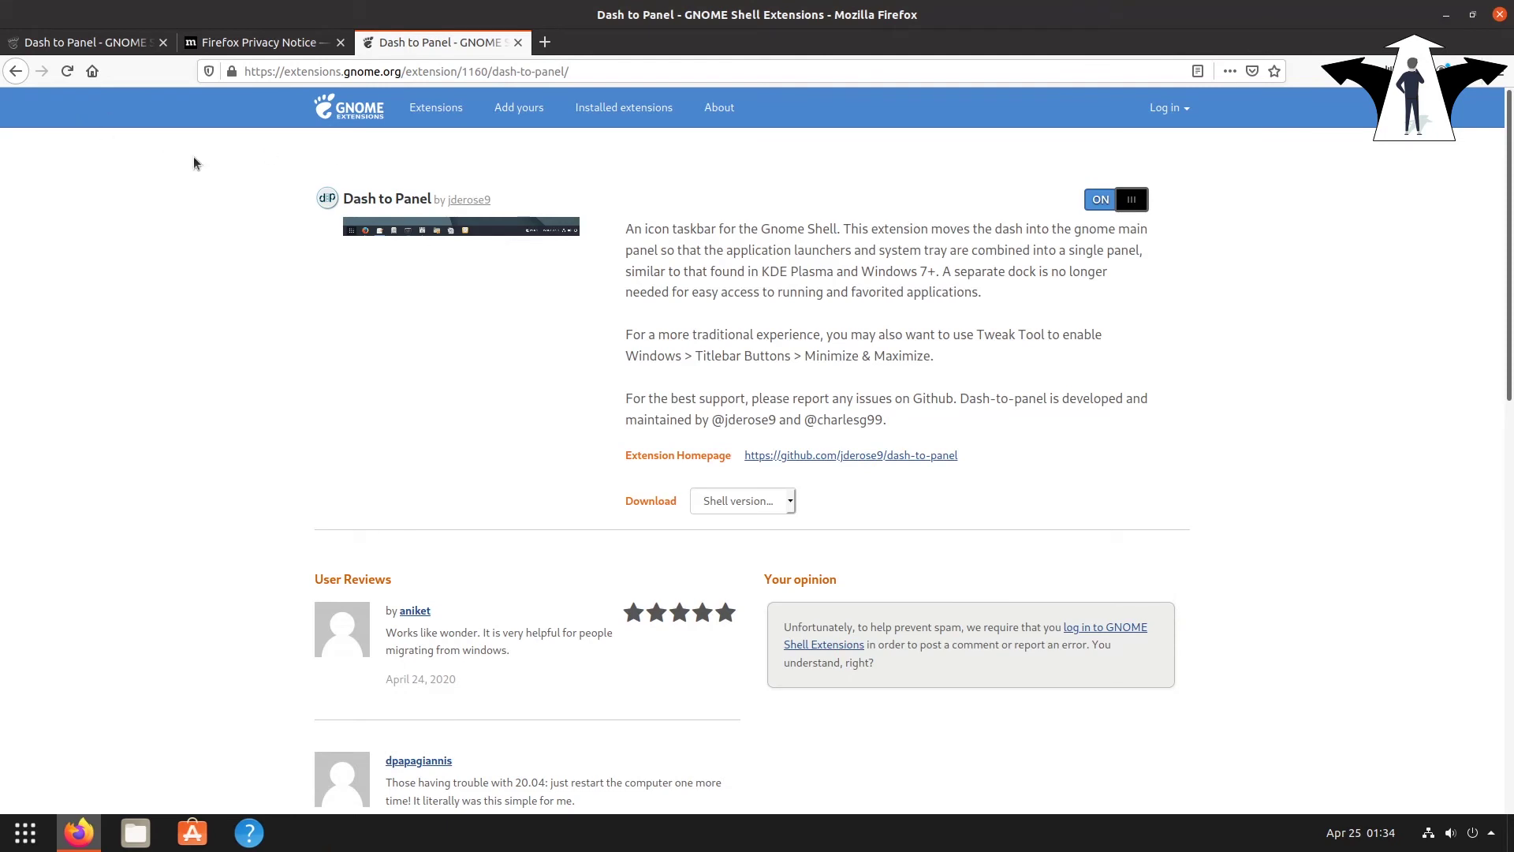
click(16, 71)
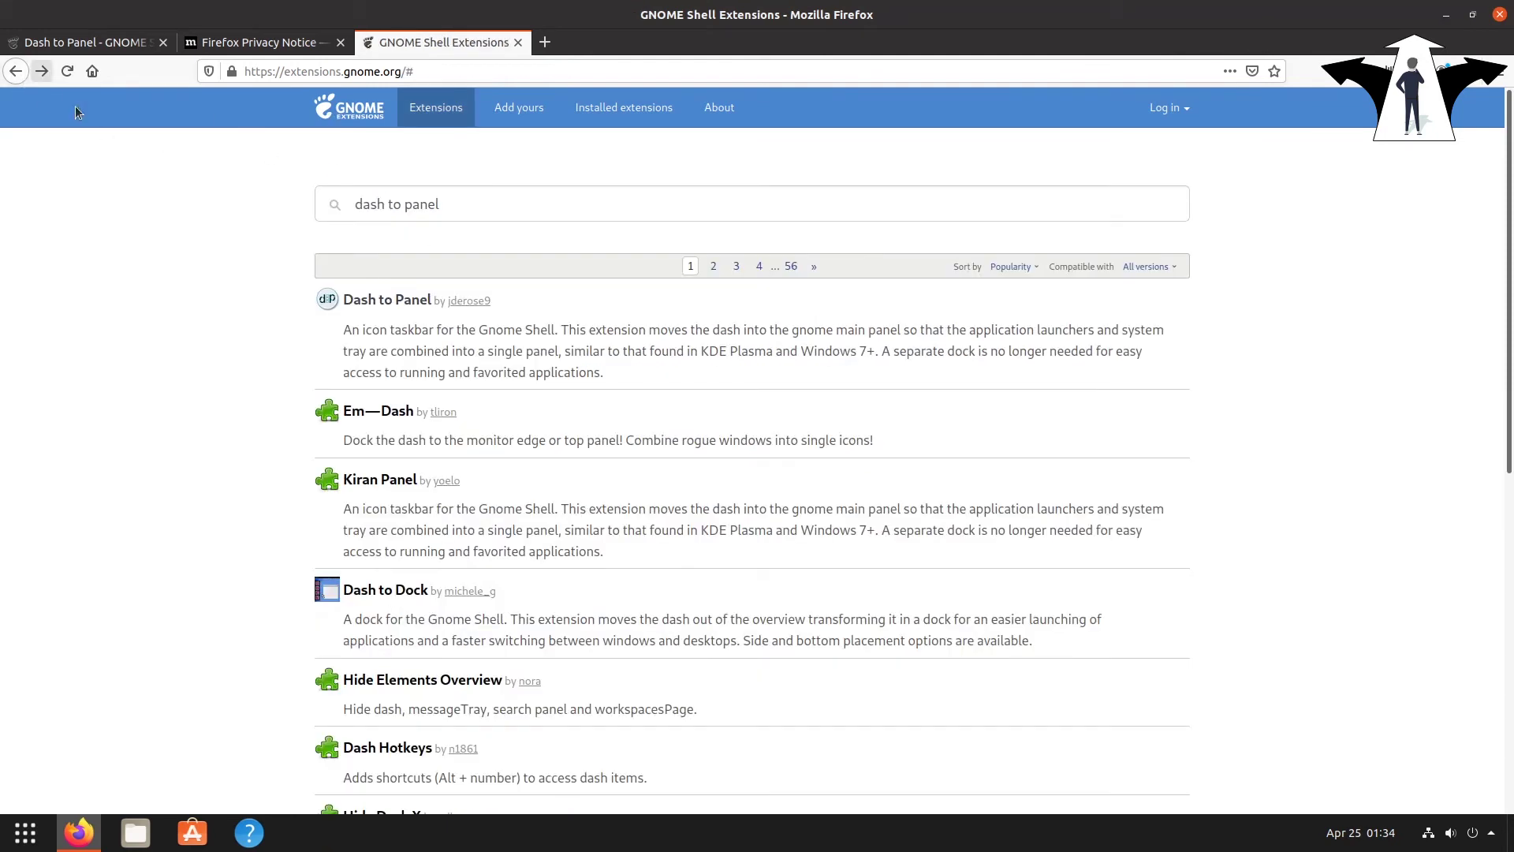
drag(450, 204, 319, 203)
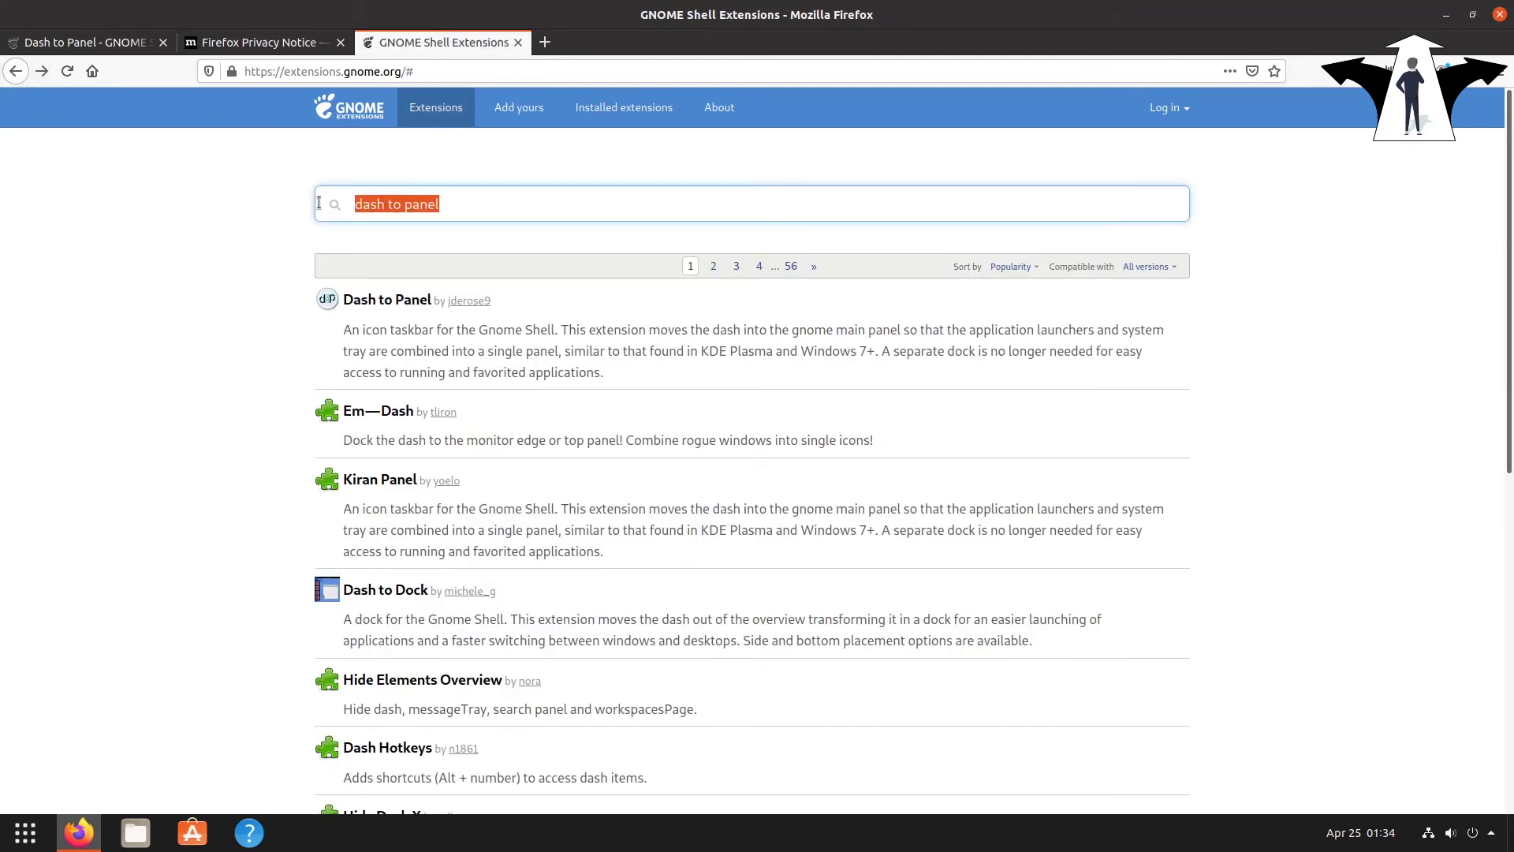
text(arc menu)
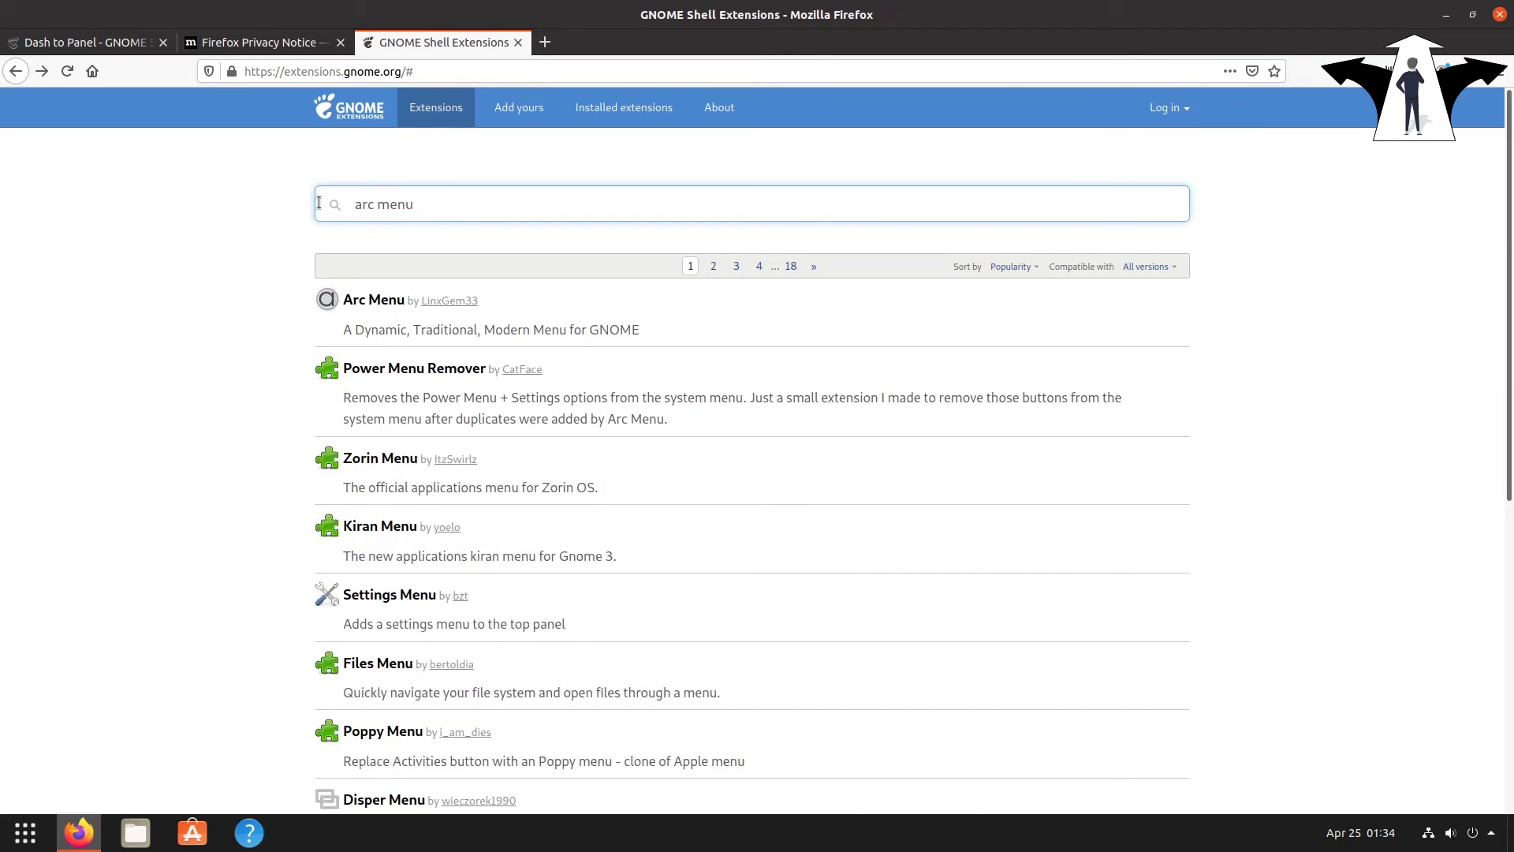
Install the Arc Menu extension from its page, then quit Firefox and close all its tabs.
click(372, 303)
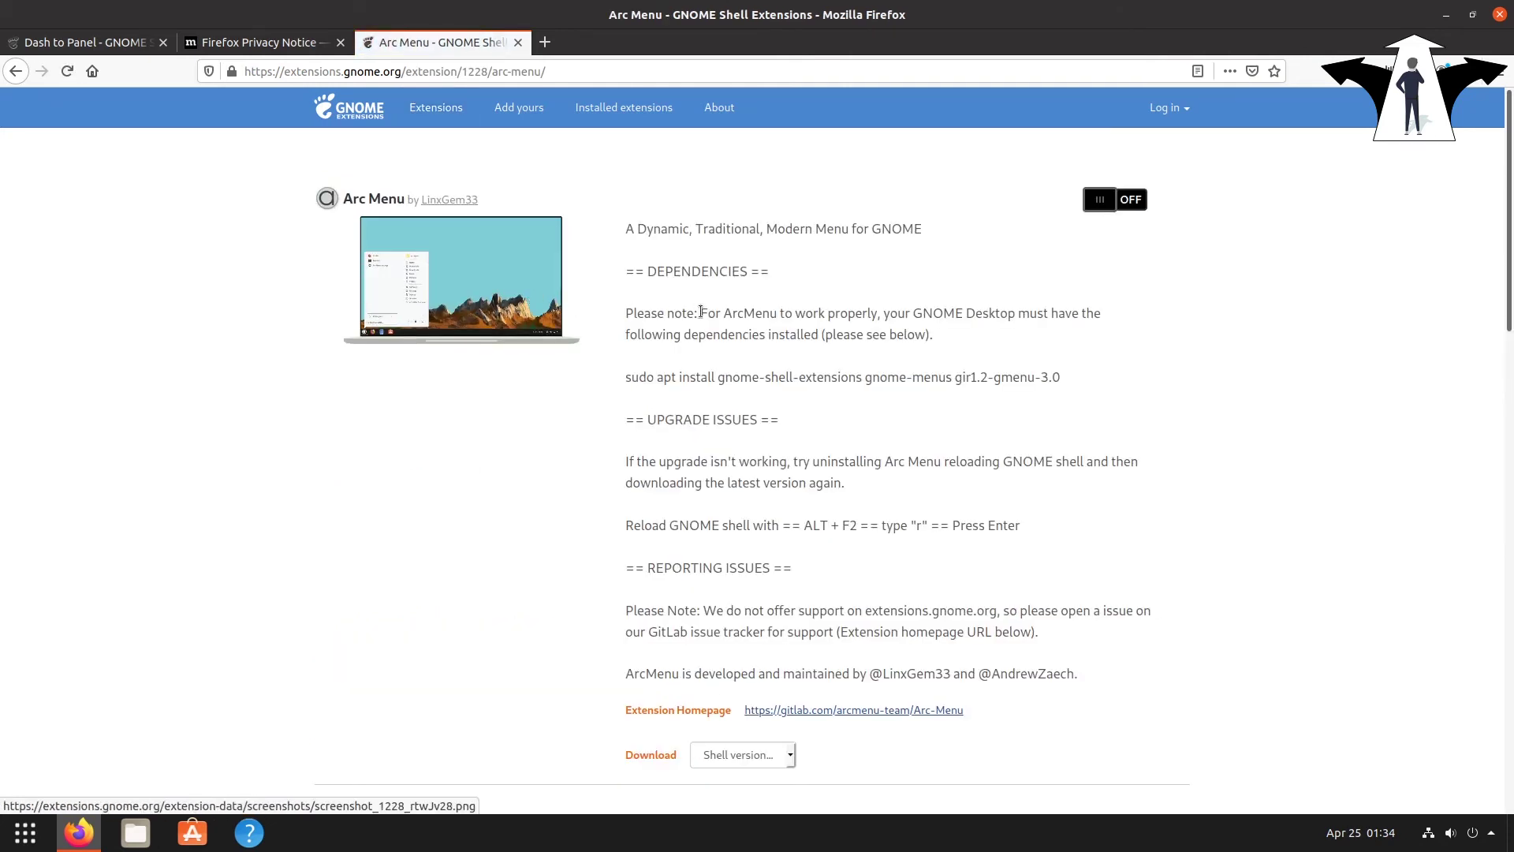
click(1136, 201)
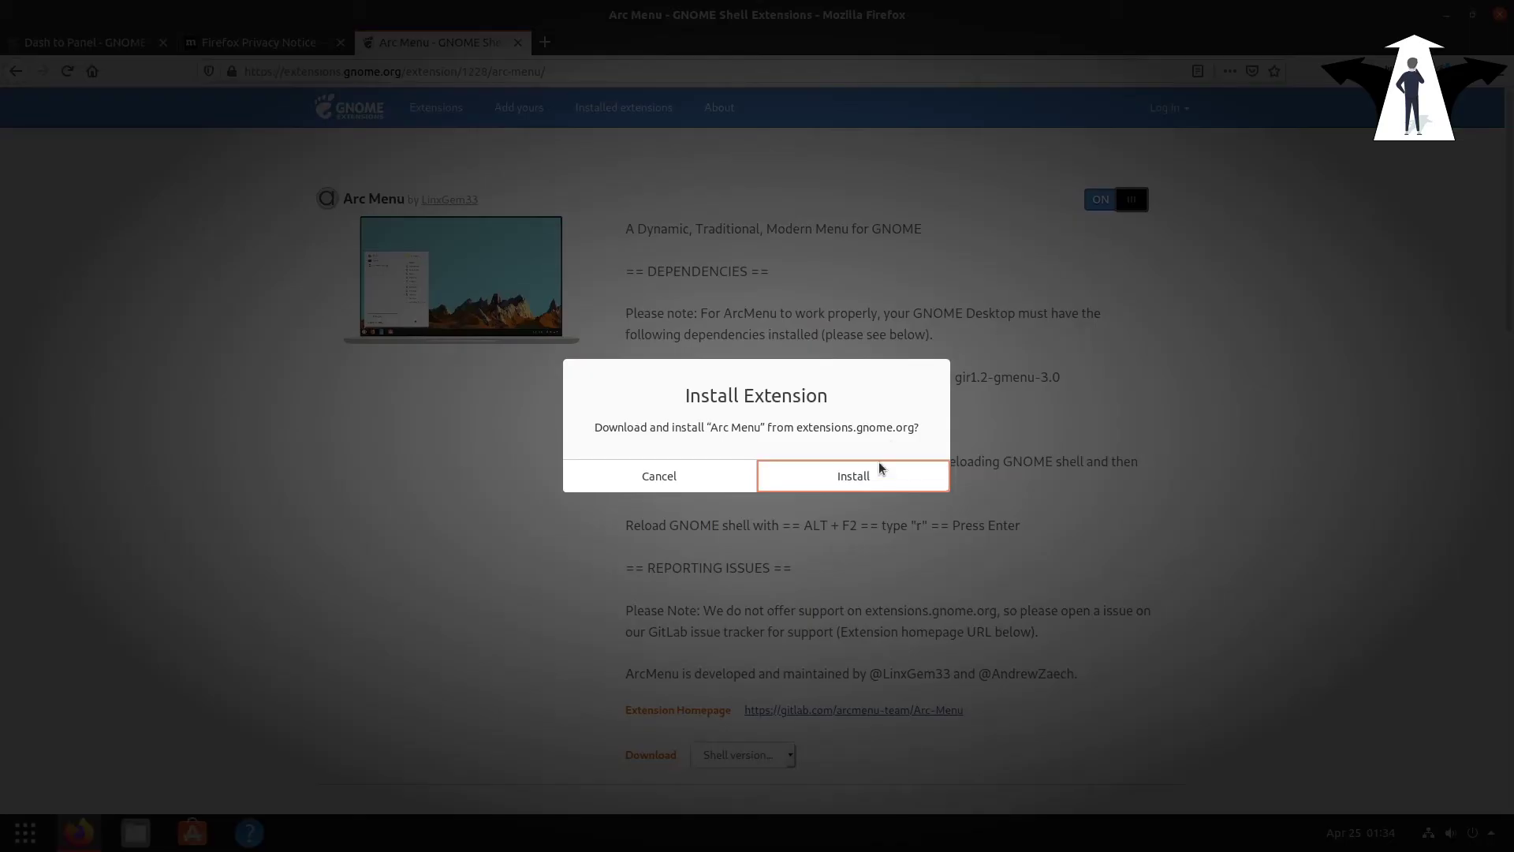
click(869, 475)
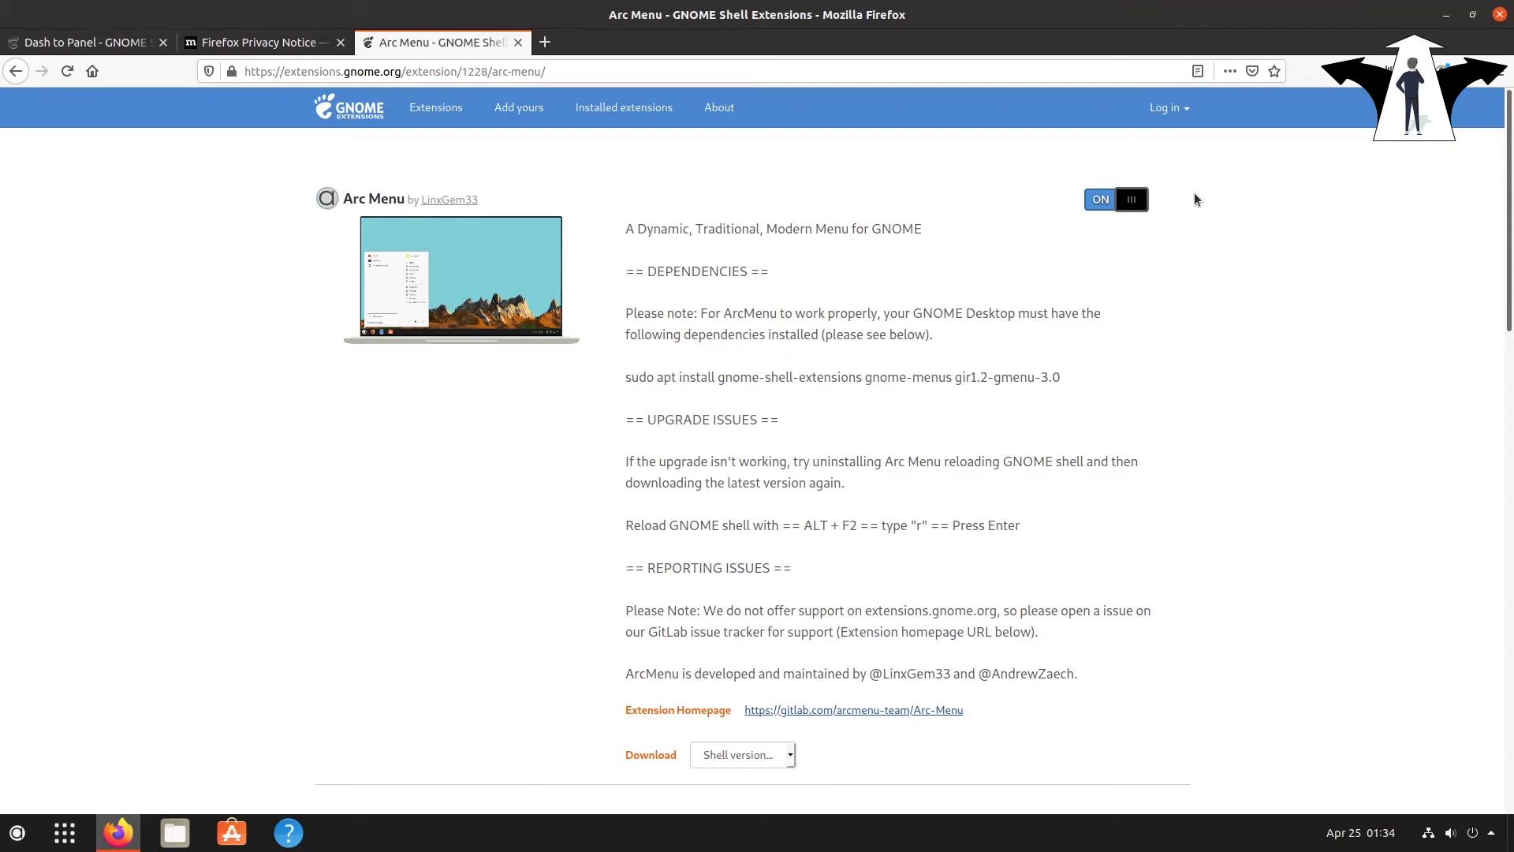
click(1499, 16)
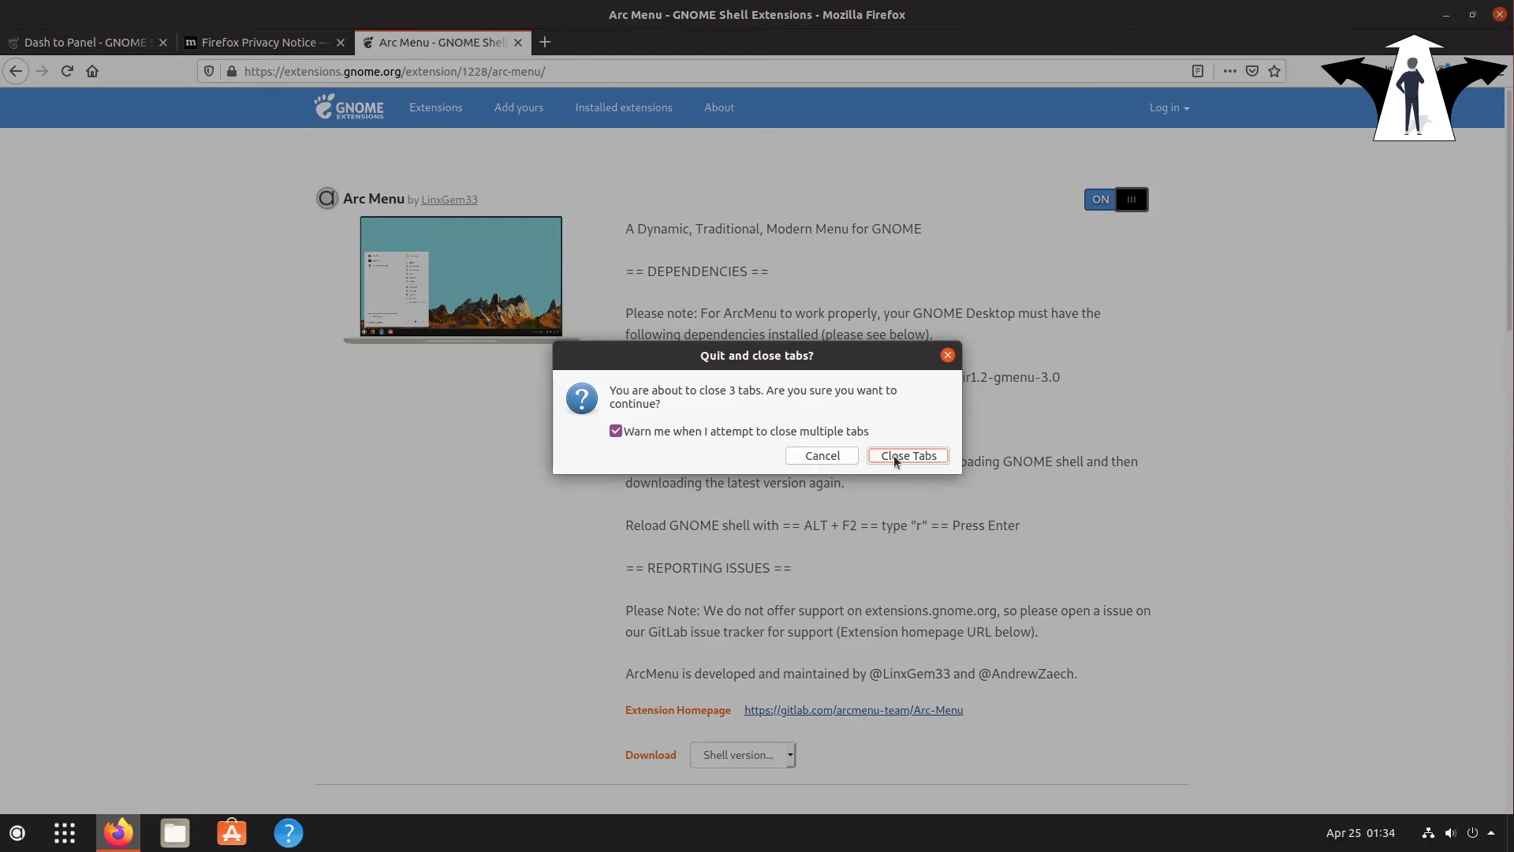
click(896, 457)
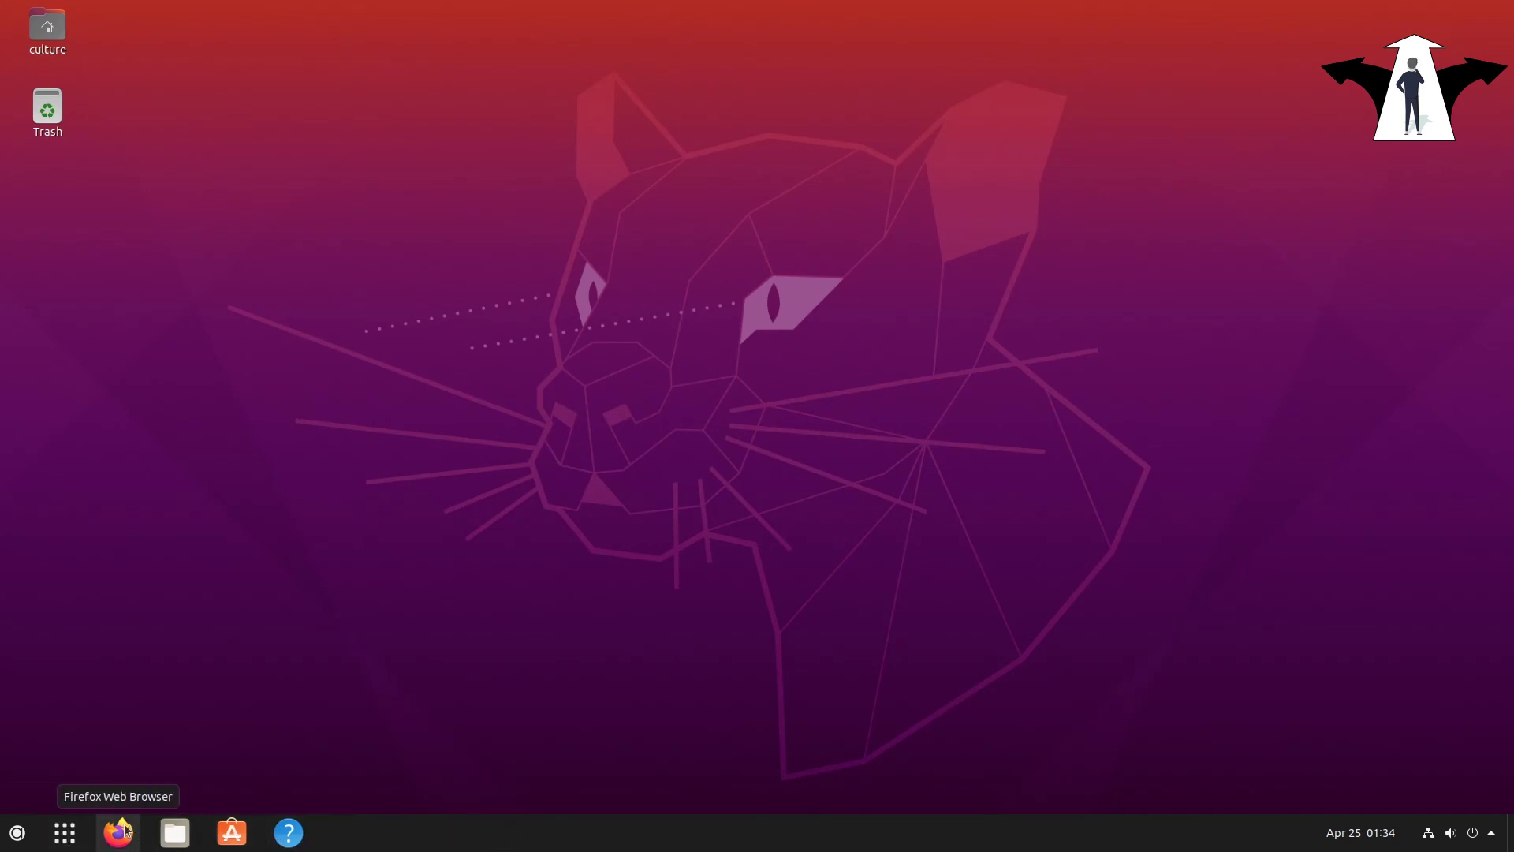
Change the desktop background to the dark subway platform picture, check it on the bare desktop, and close Settings.
right_click(463, 493)
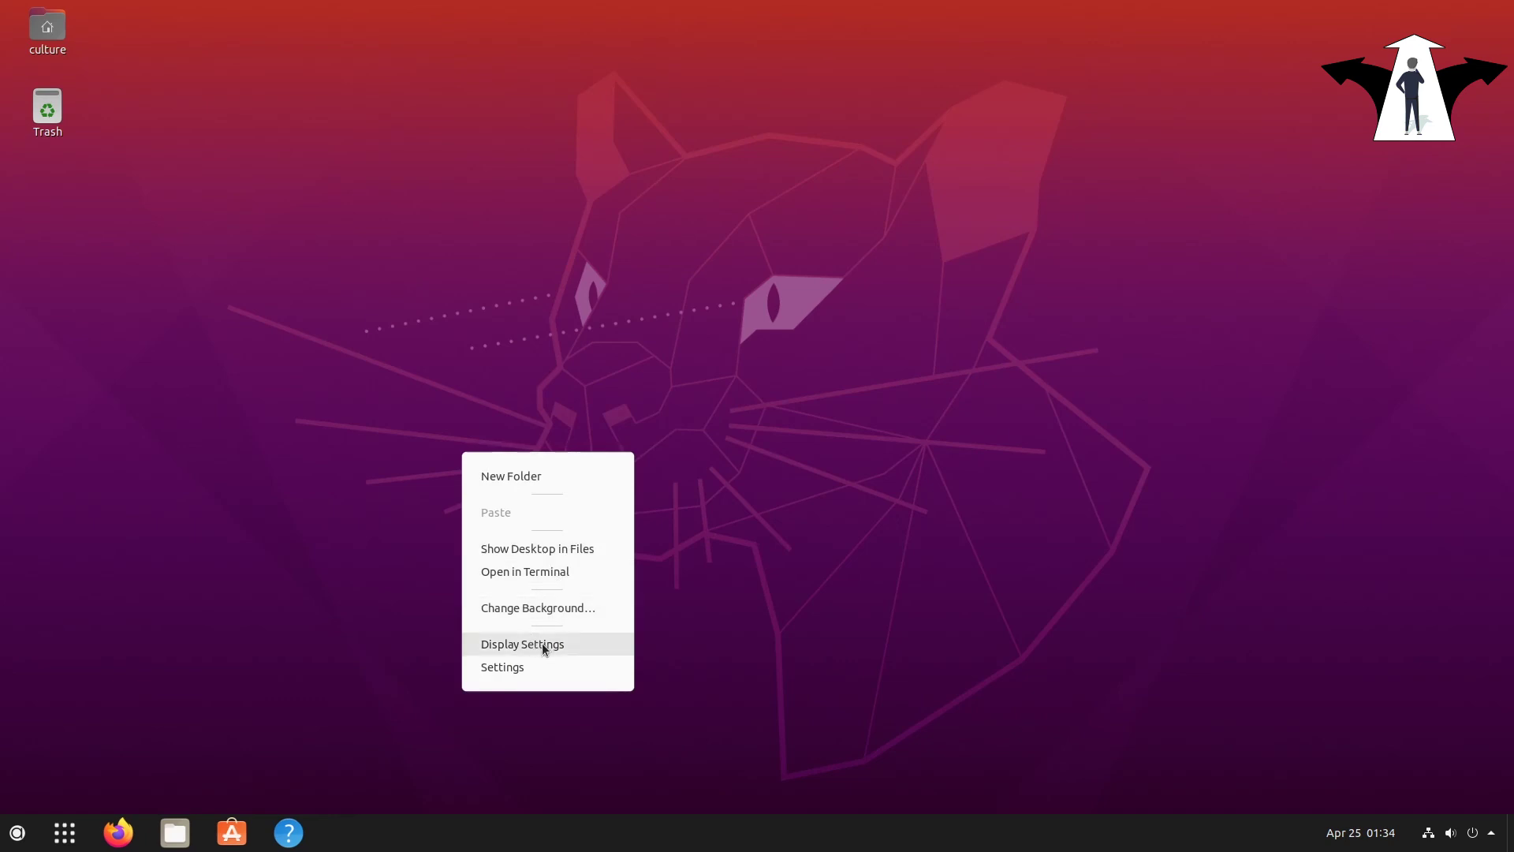
click(560, 610)
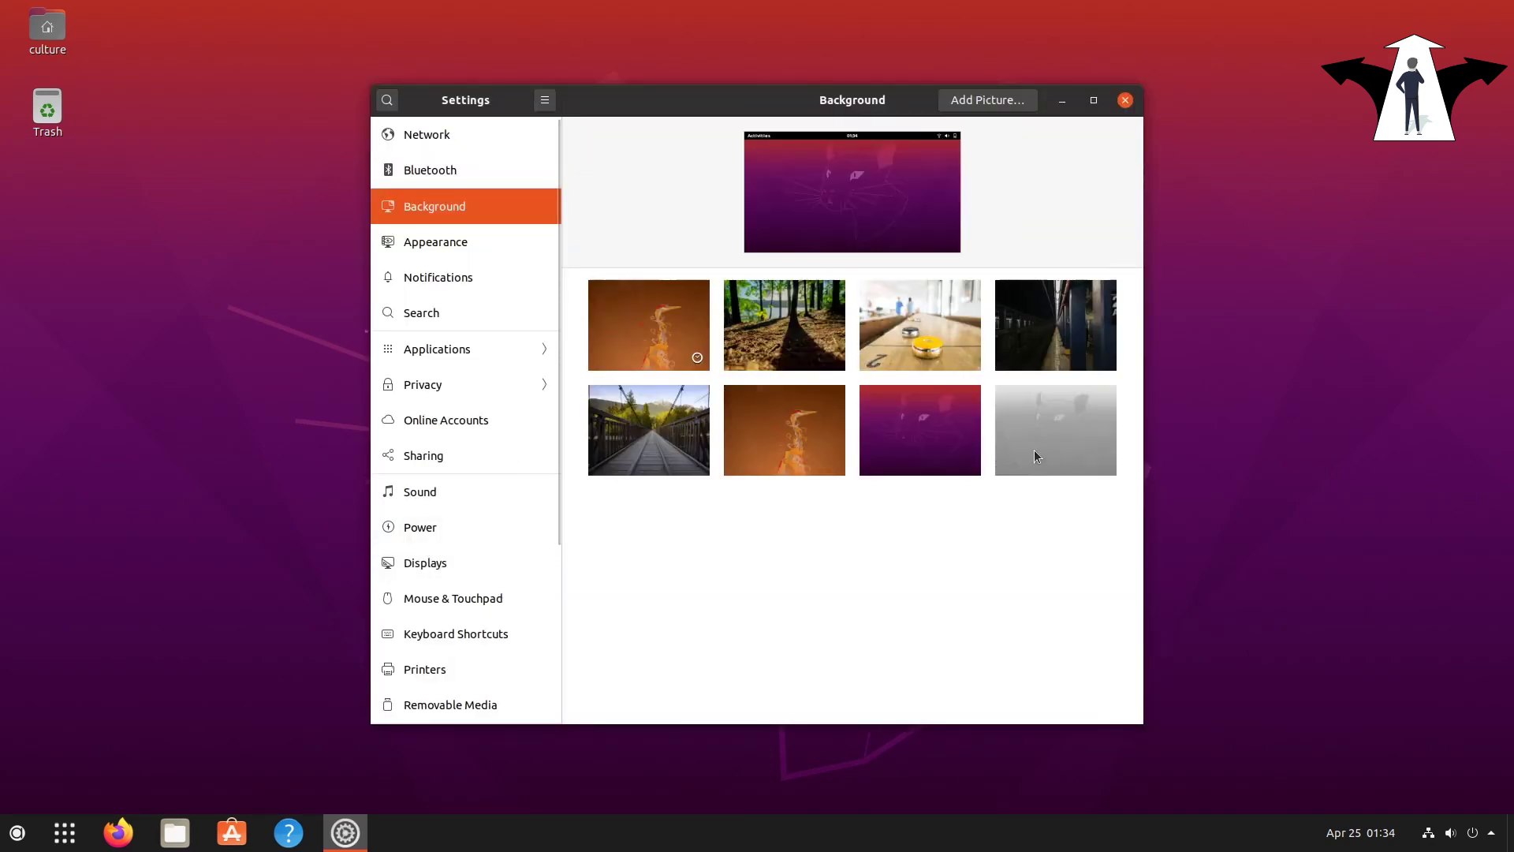
click(1045, 347)
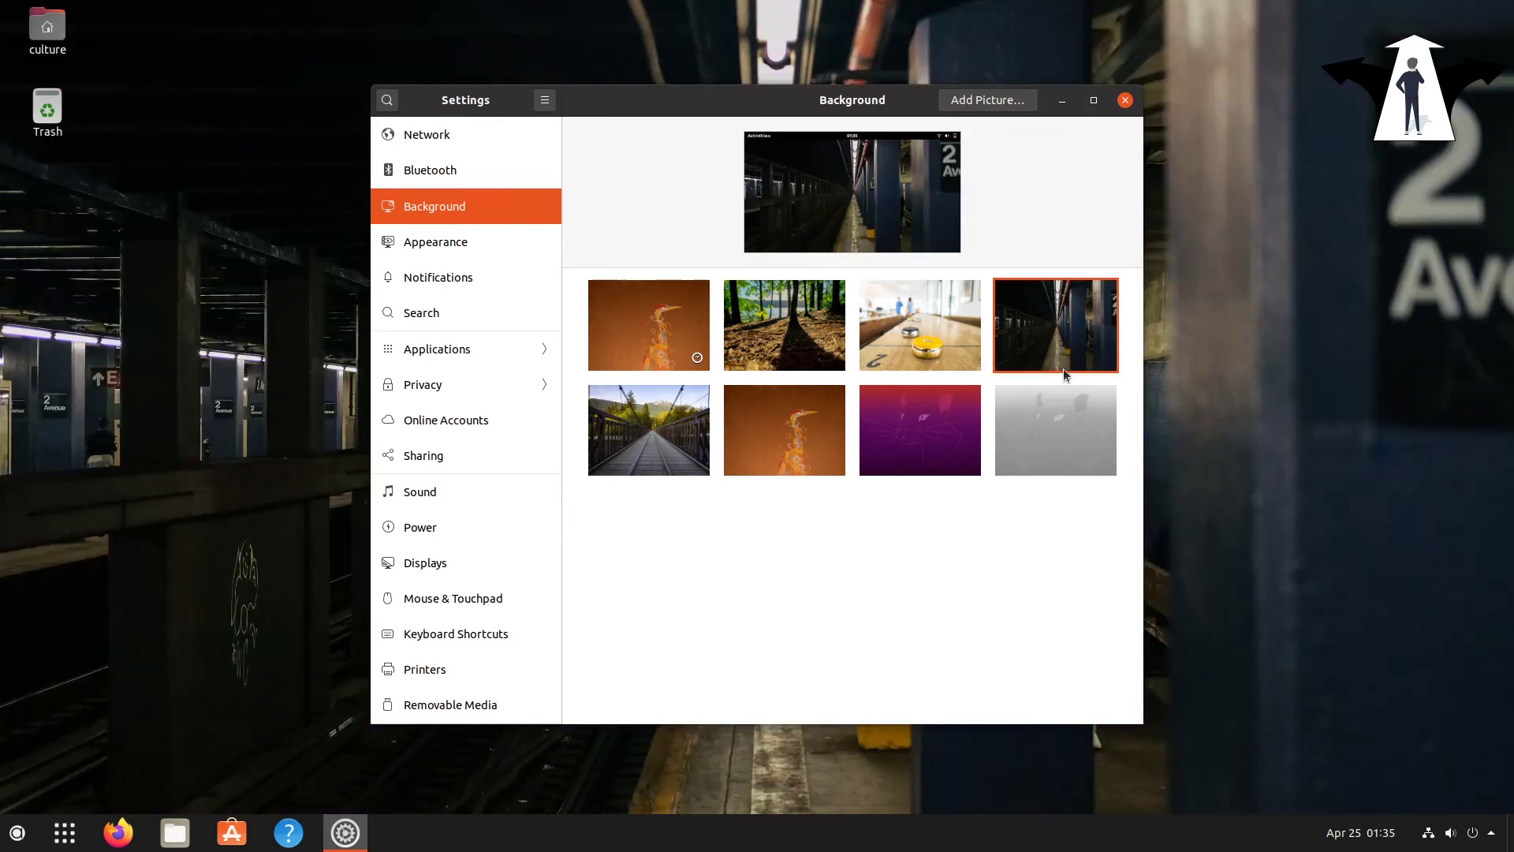
click(1063, 100)
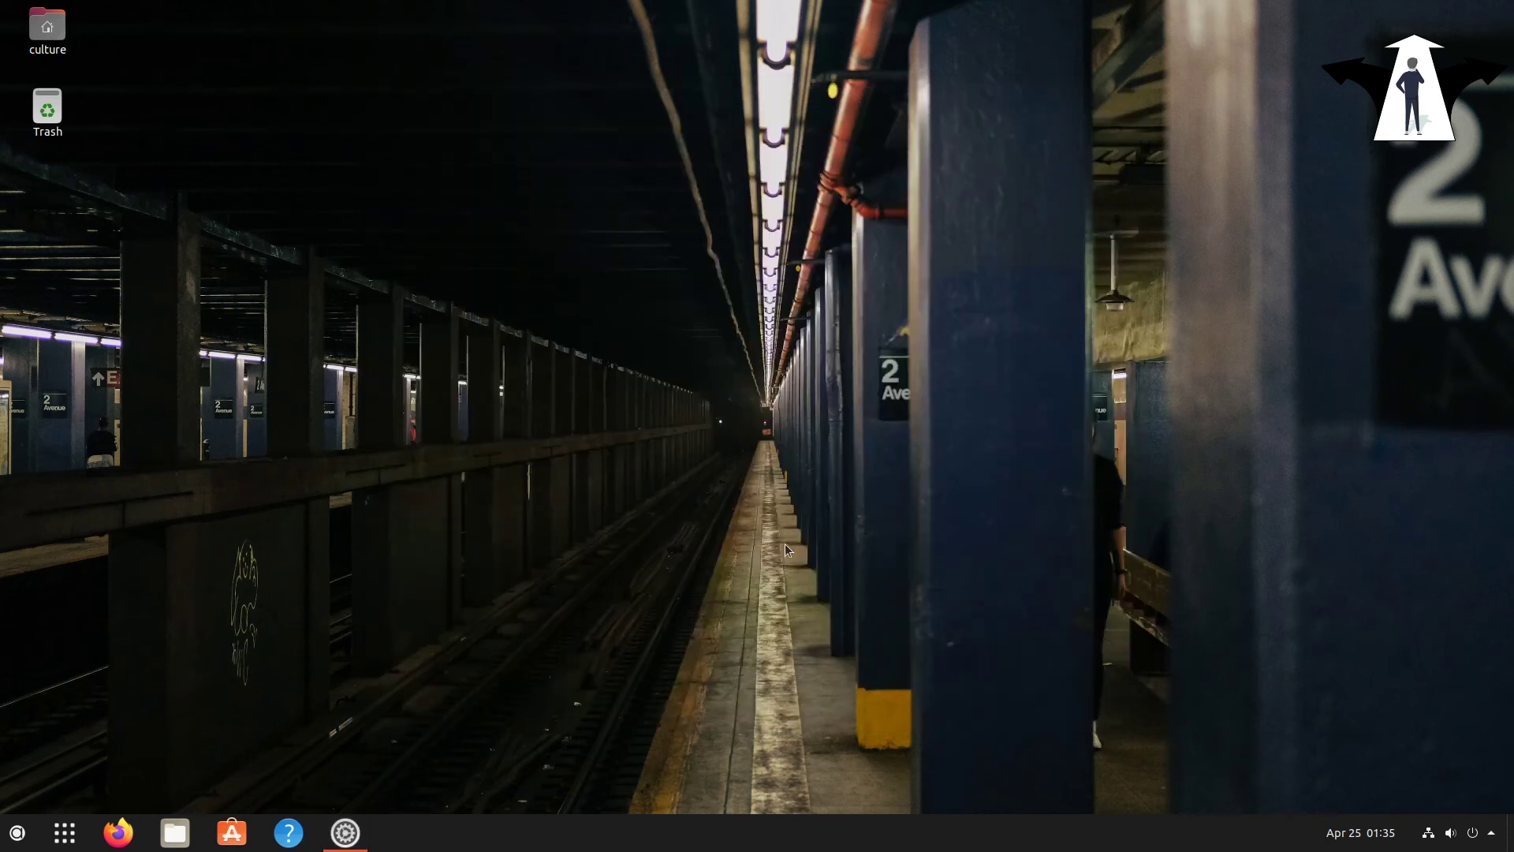
mouse_move(339, 833)
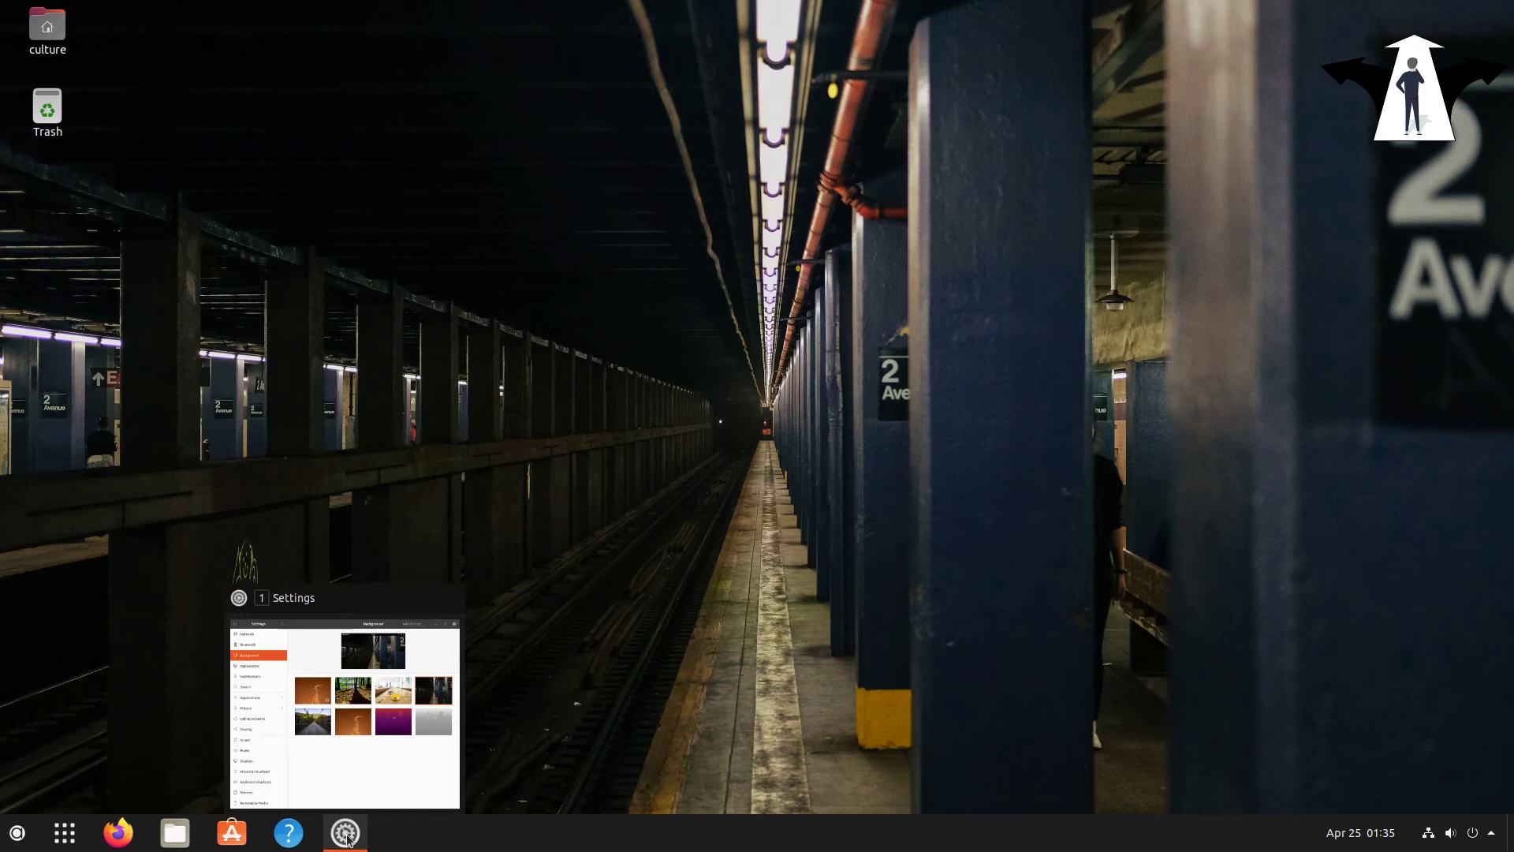
click(346, 834)
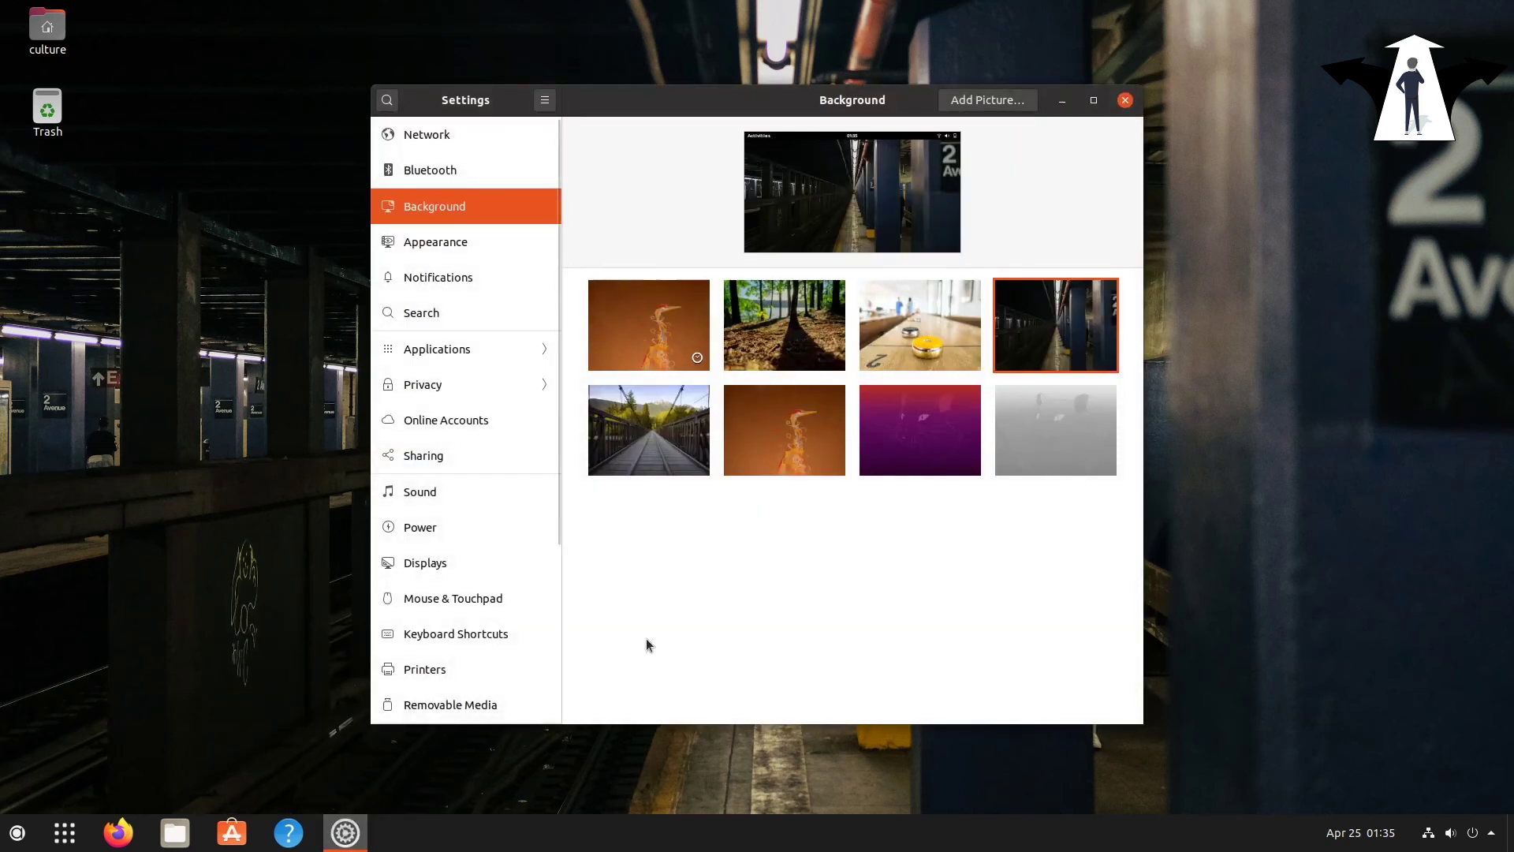
click(263, 529)
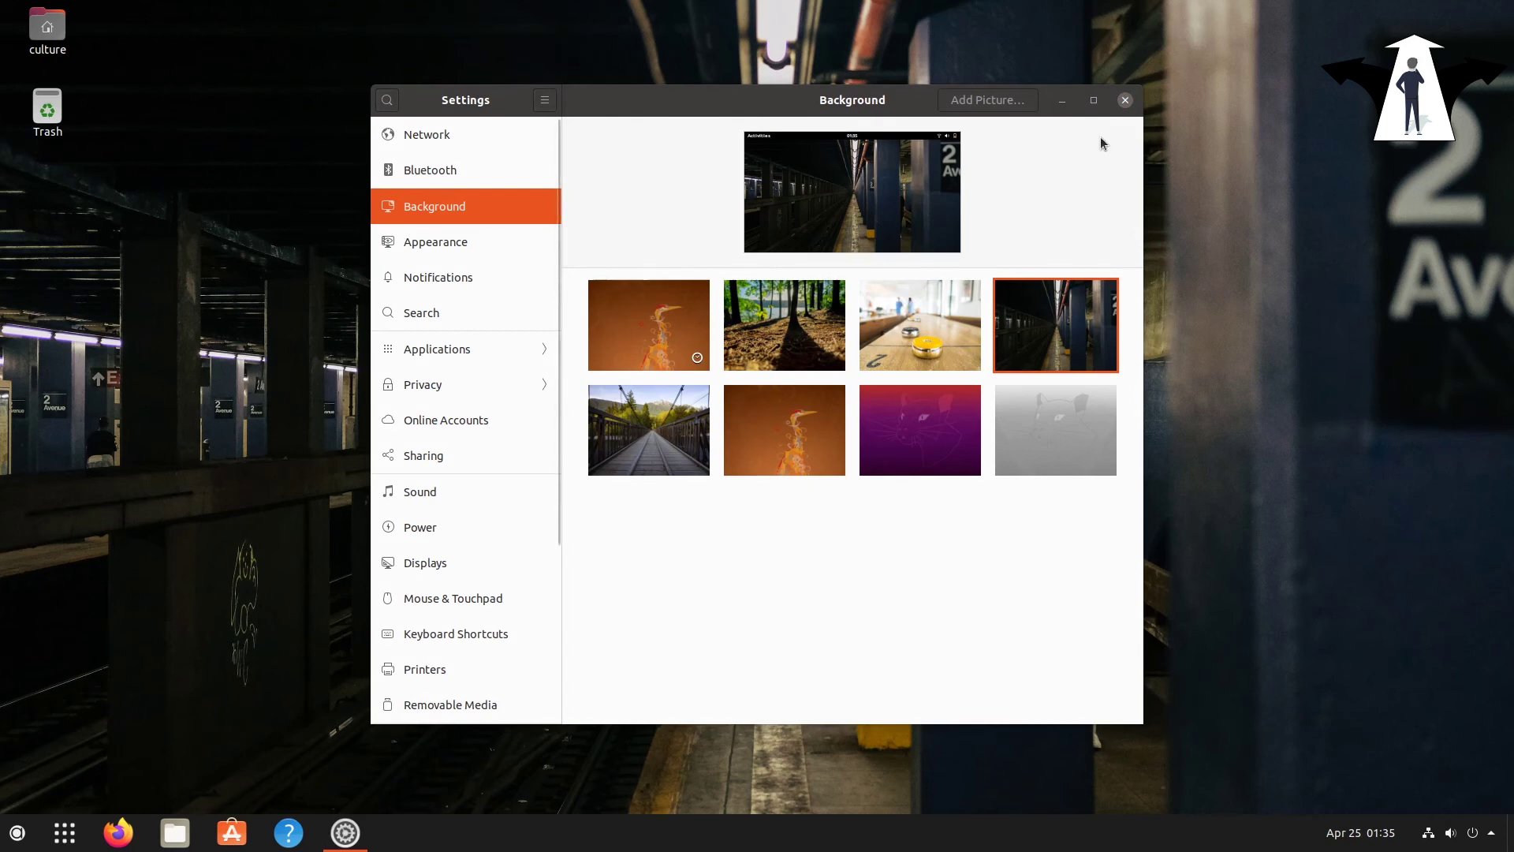
click(1125, 100)
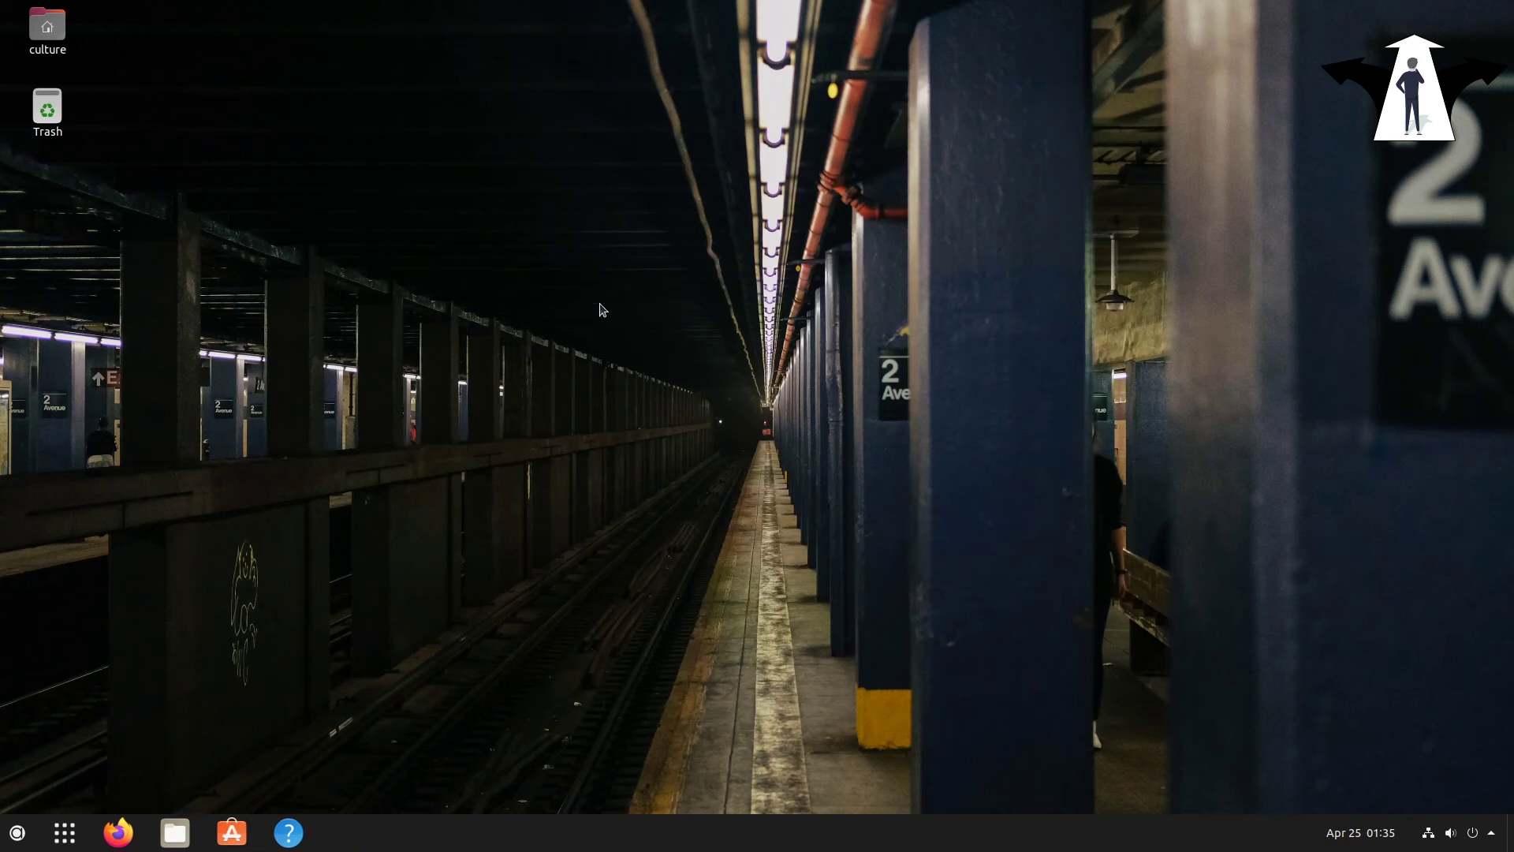
Set the desktop background to the wooden bridge picture and close Settings.
right_click(422, 620)
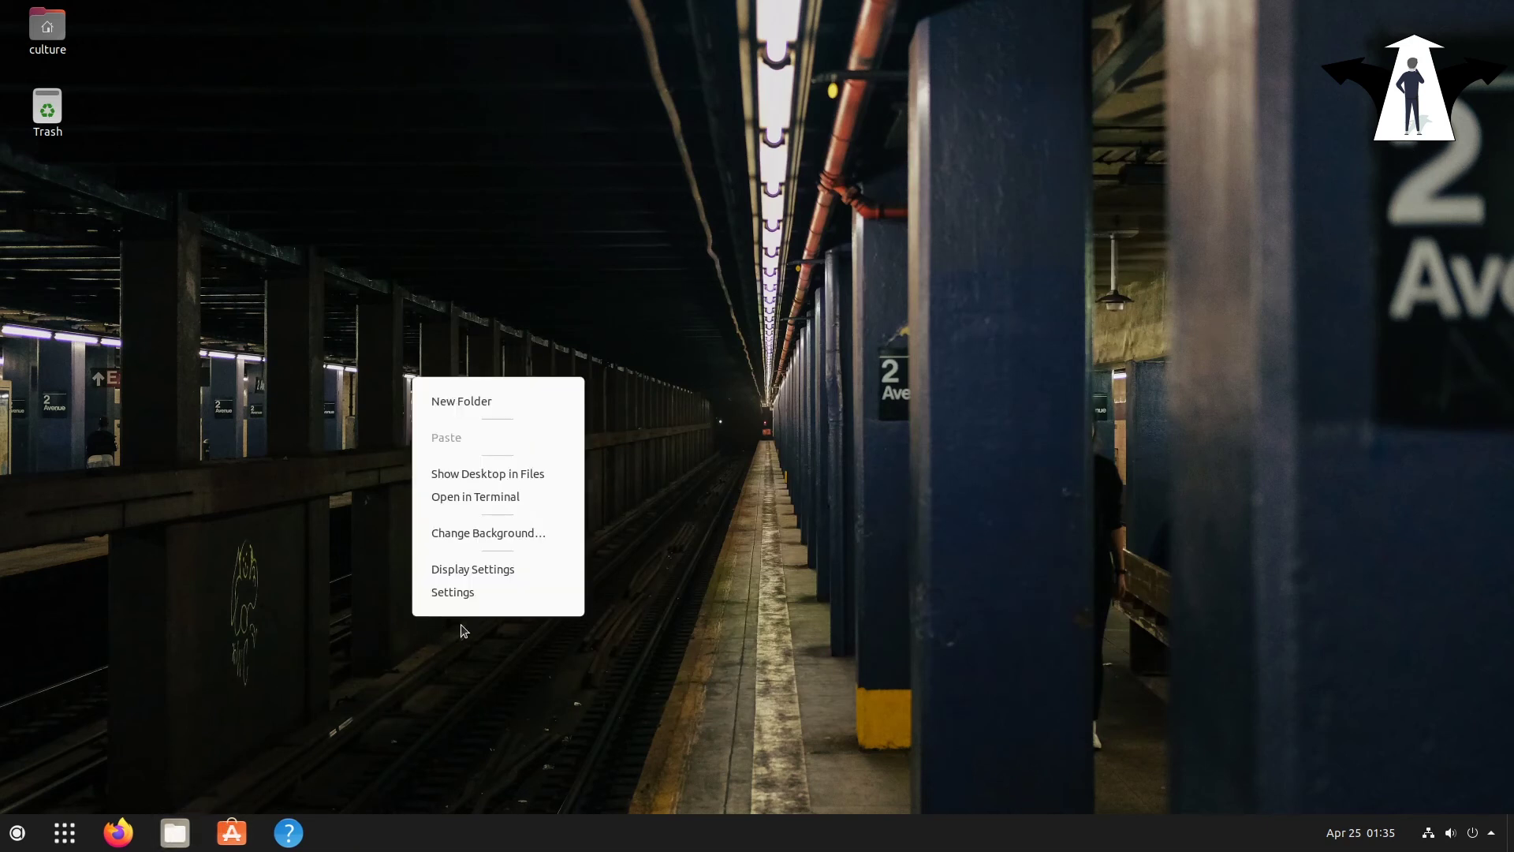
click(518, 536)
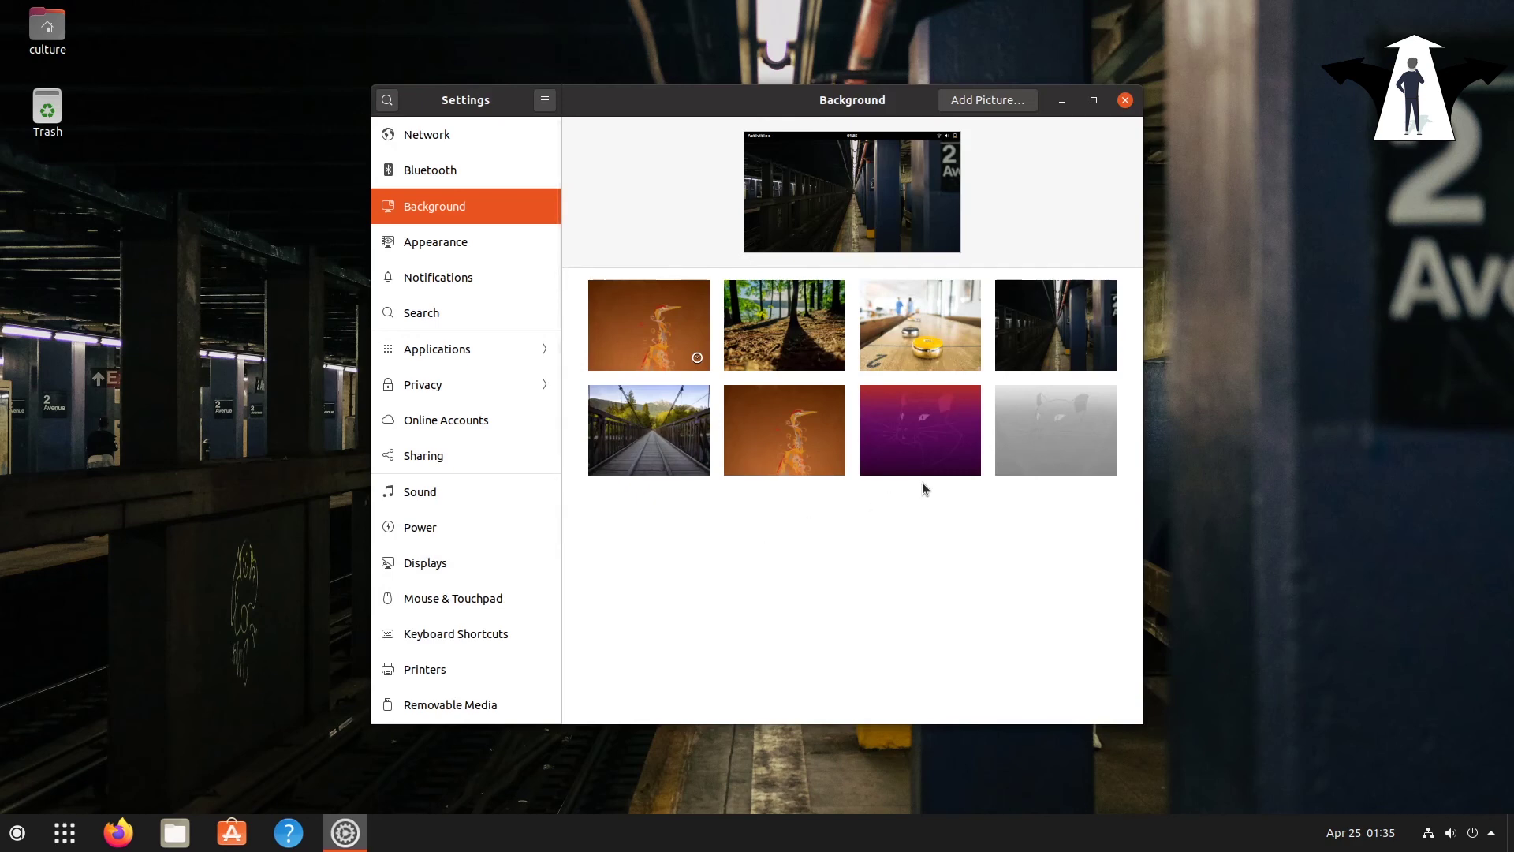
click(631, 434)
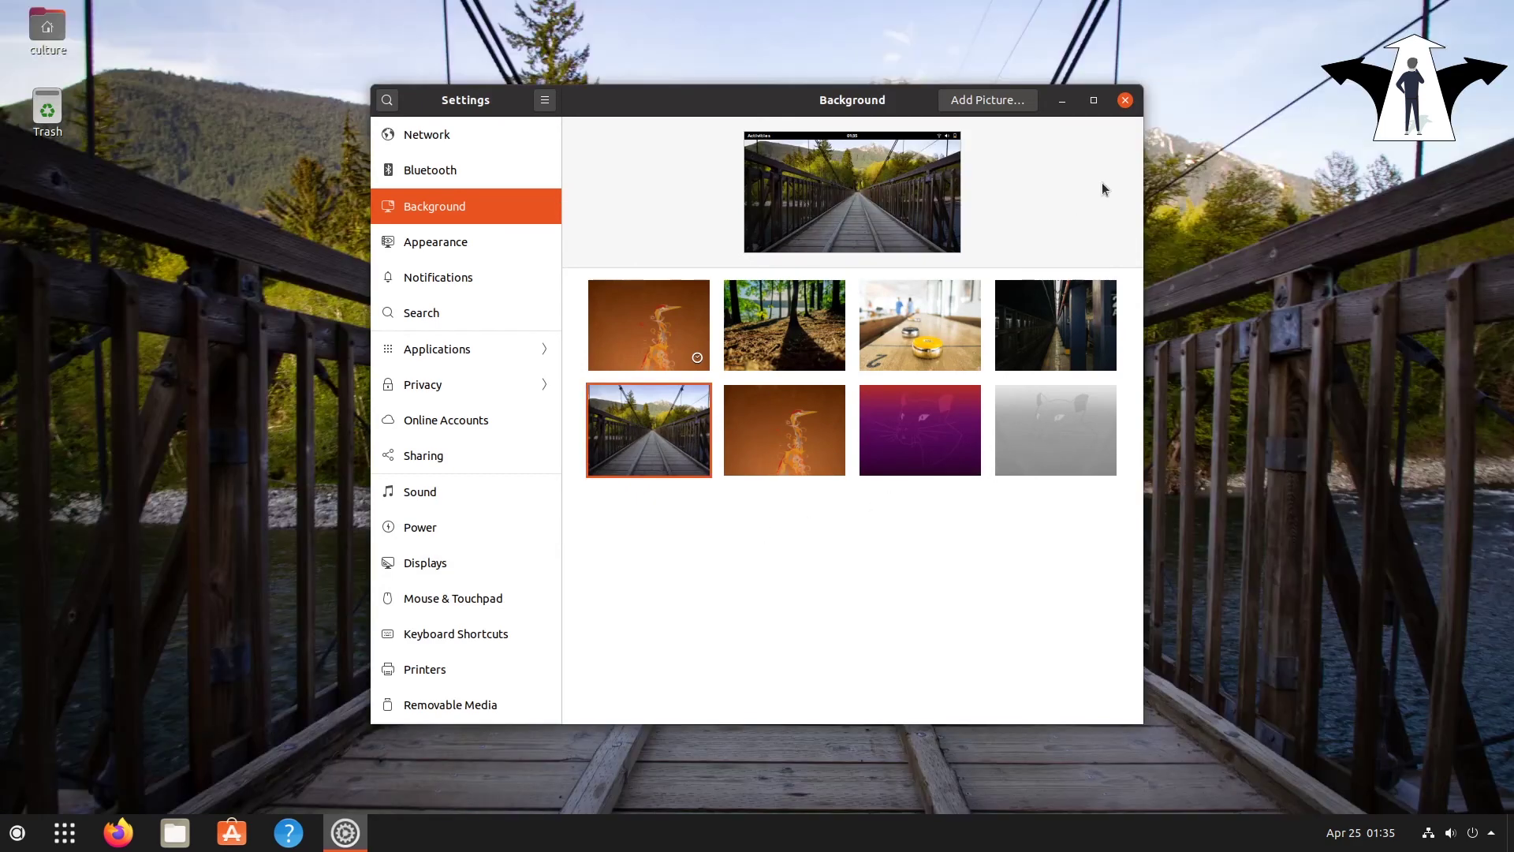
click(1125, 101)
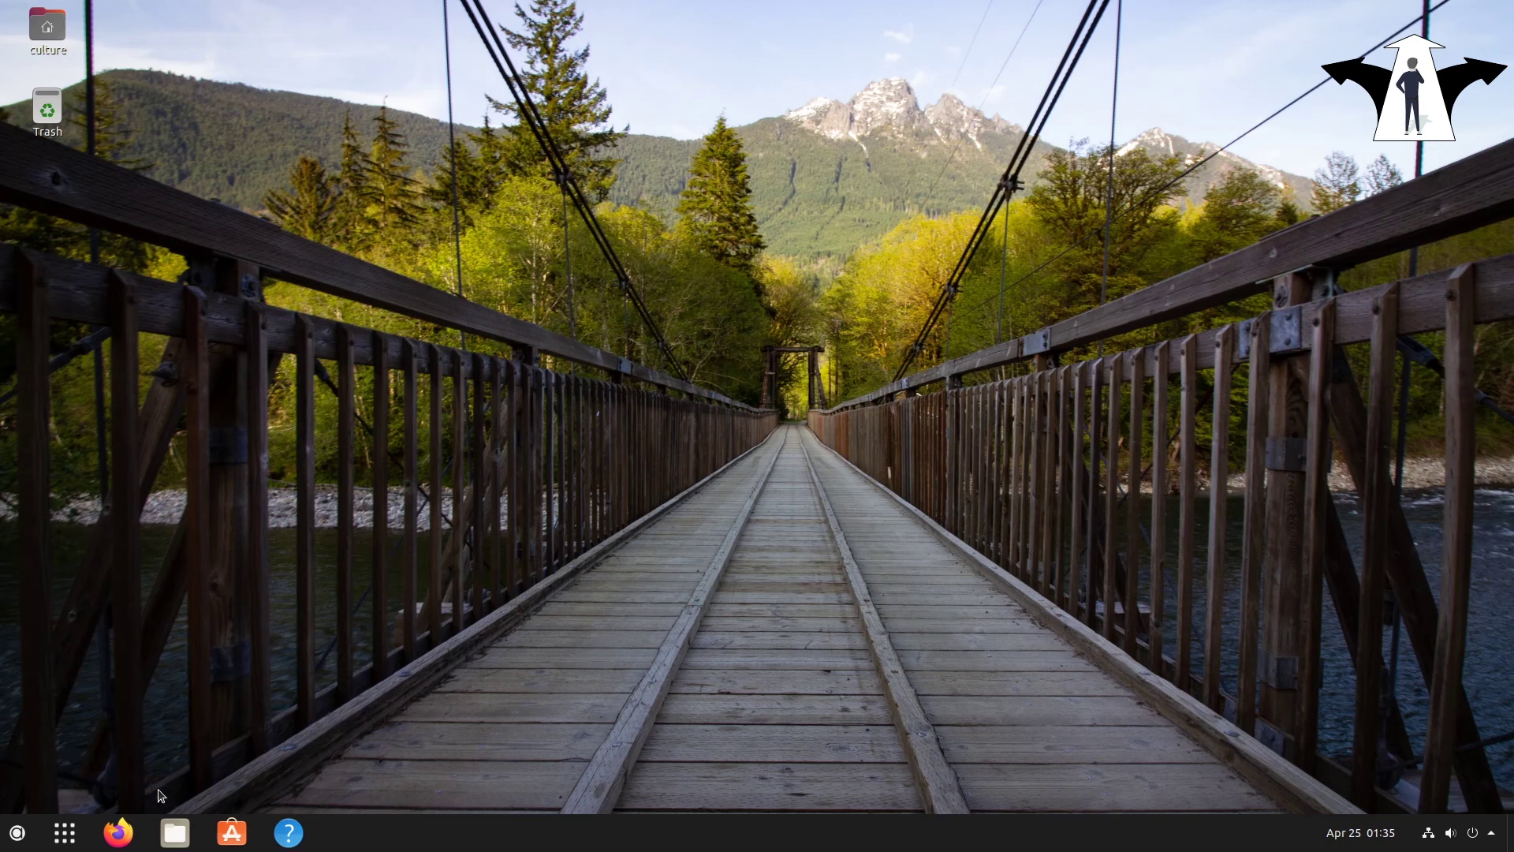
Open Tweaks through the Arc Menu, look over its appearance options, and show the list of extensions.
click(18, 833)
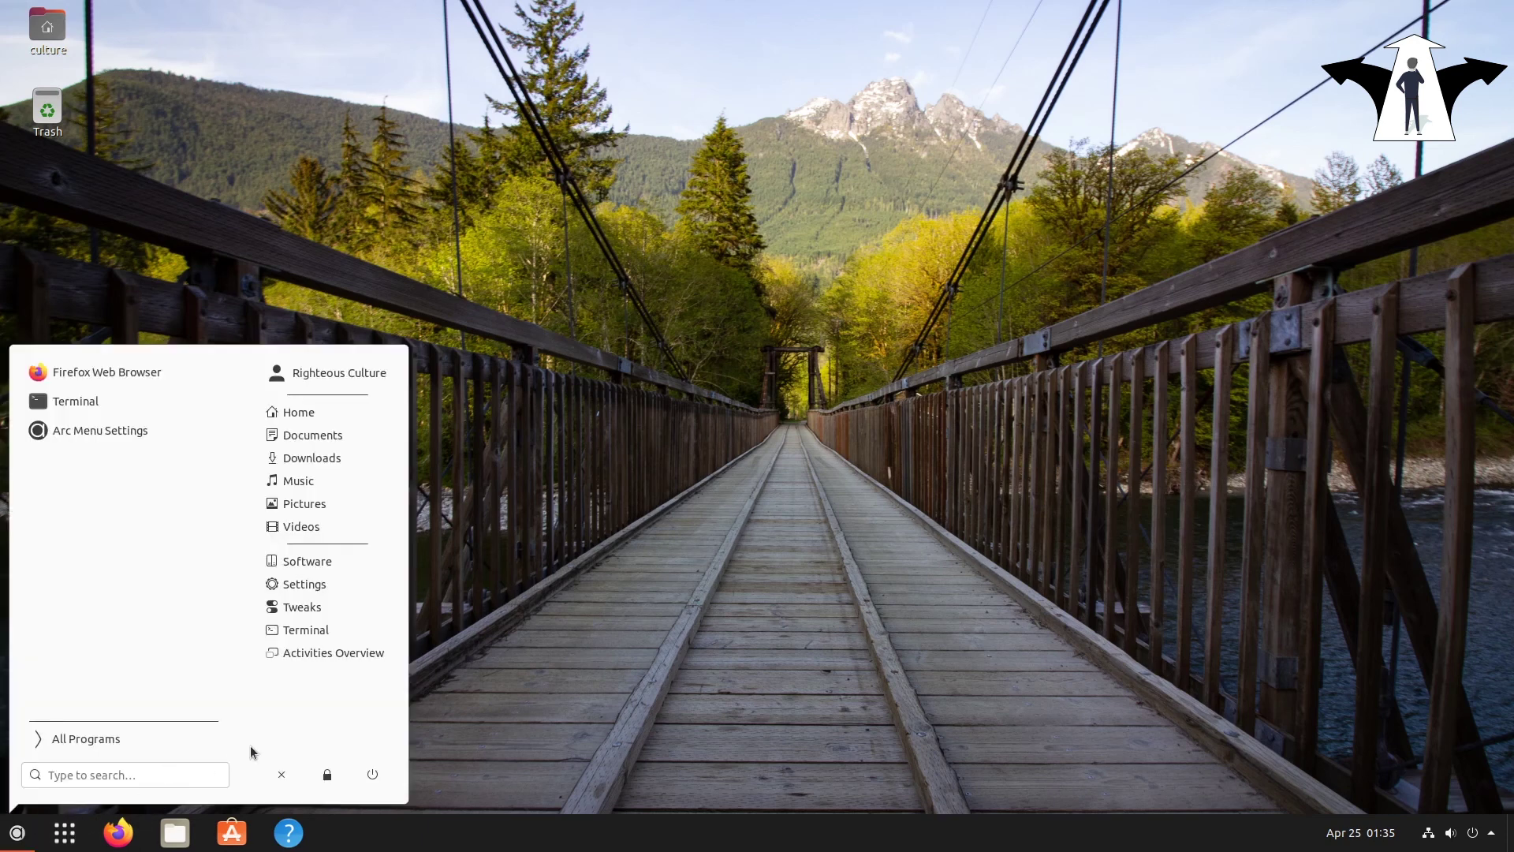
click(316, 608)
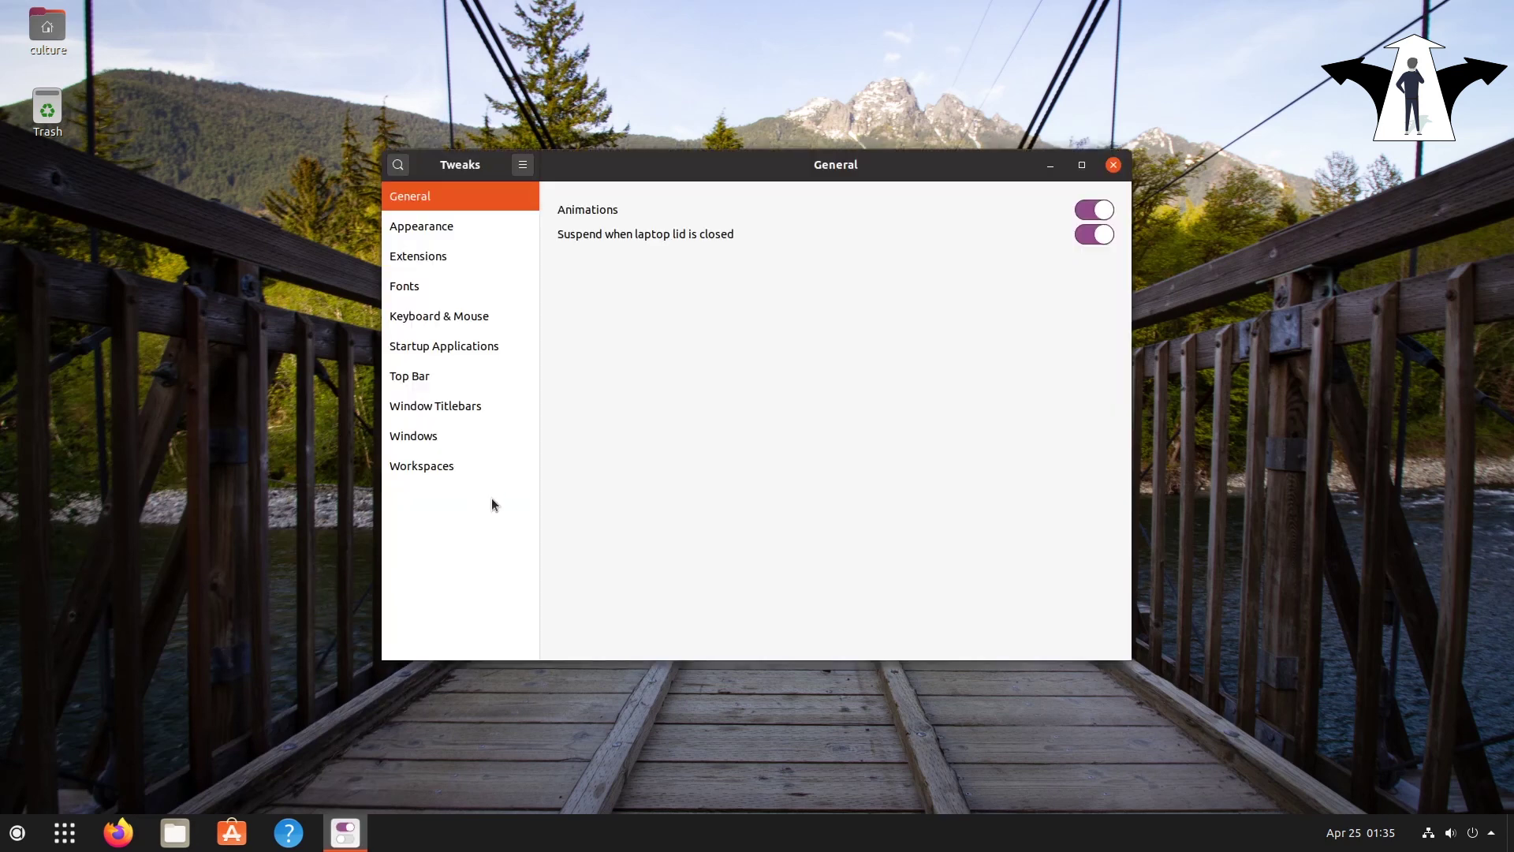
click(440, 230)
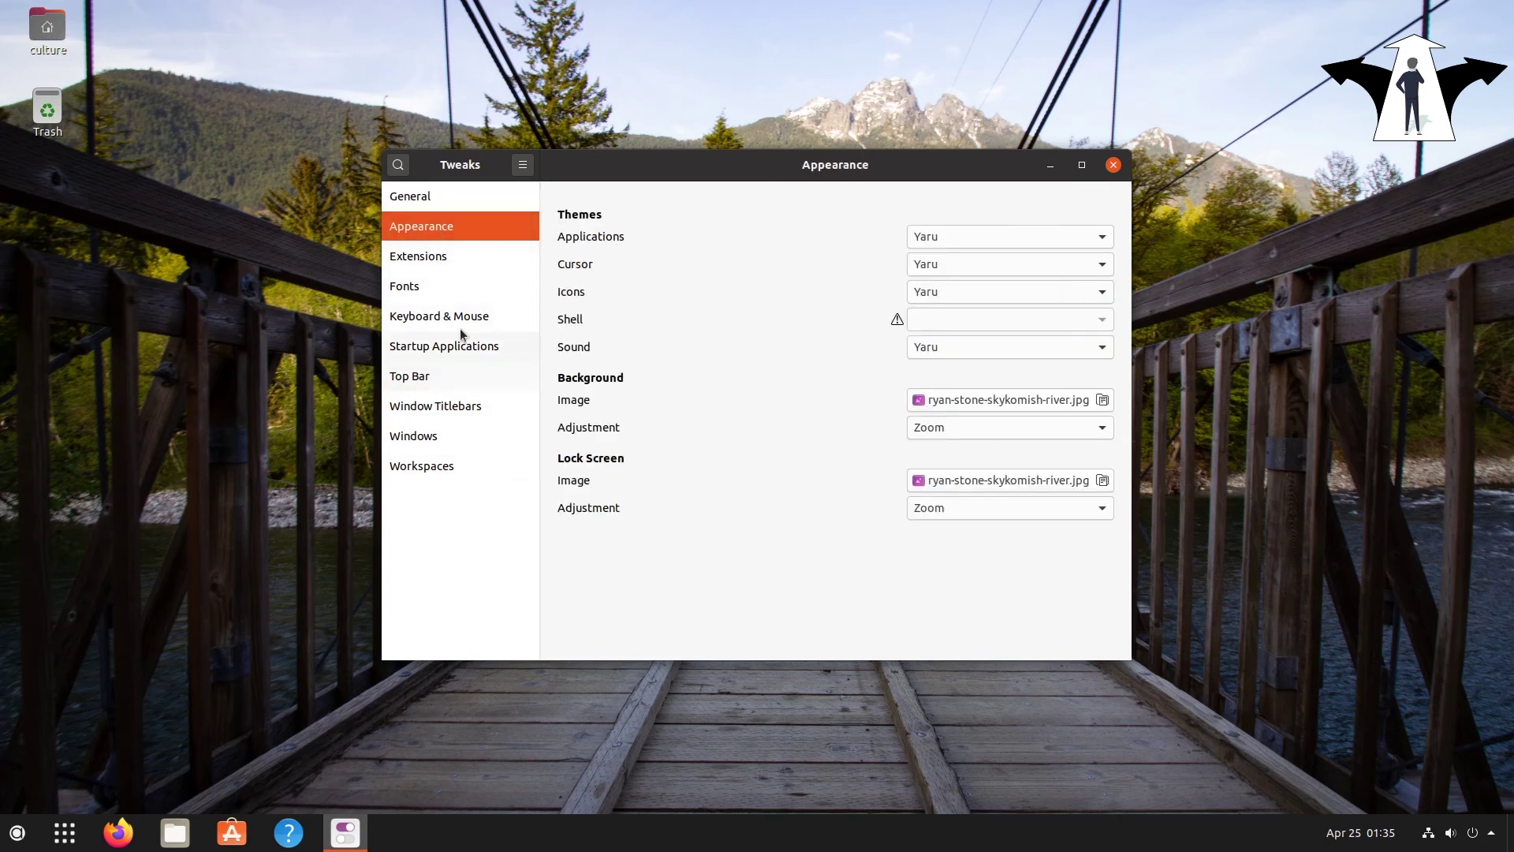
click(420, 257)
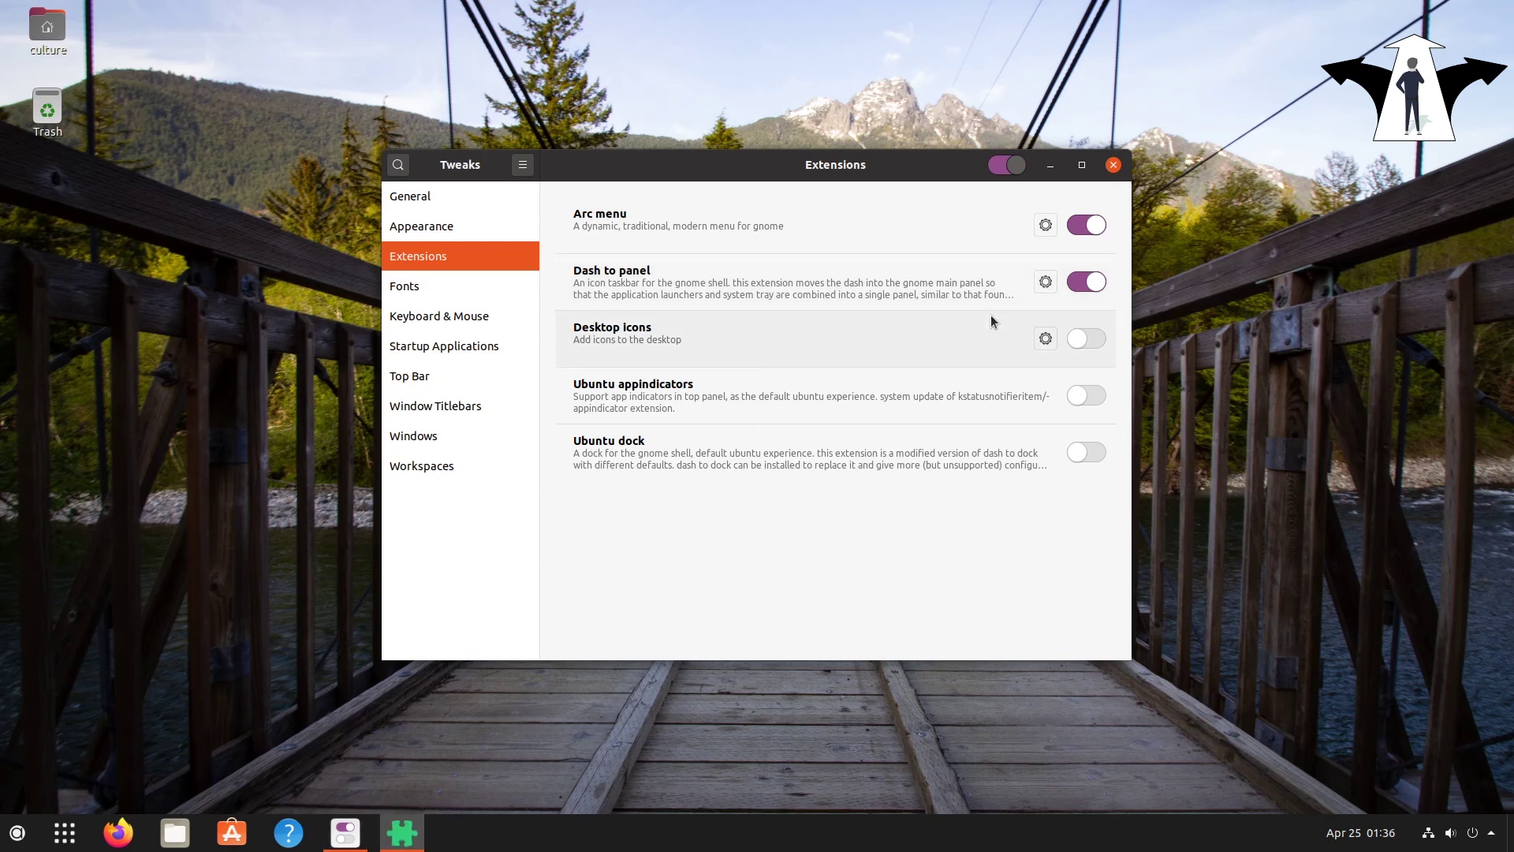
Enable the override of the panel theme's background opacity in the Dash to Panel style settings and close them.
drag(393, 21, 569, 35)
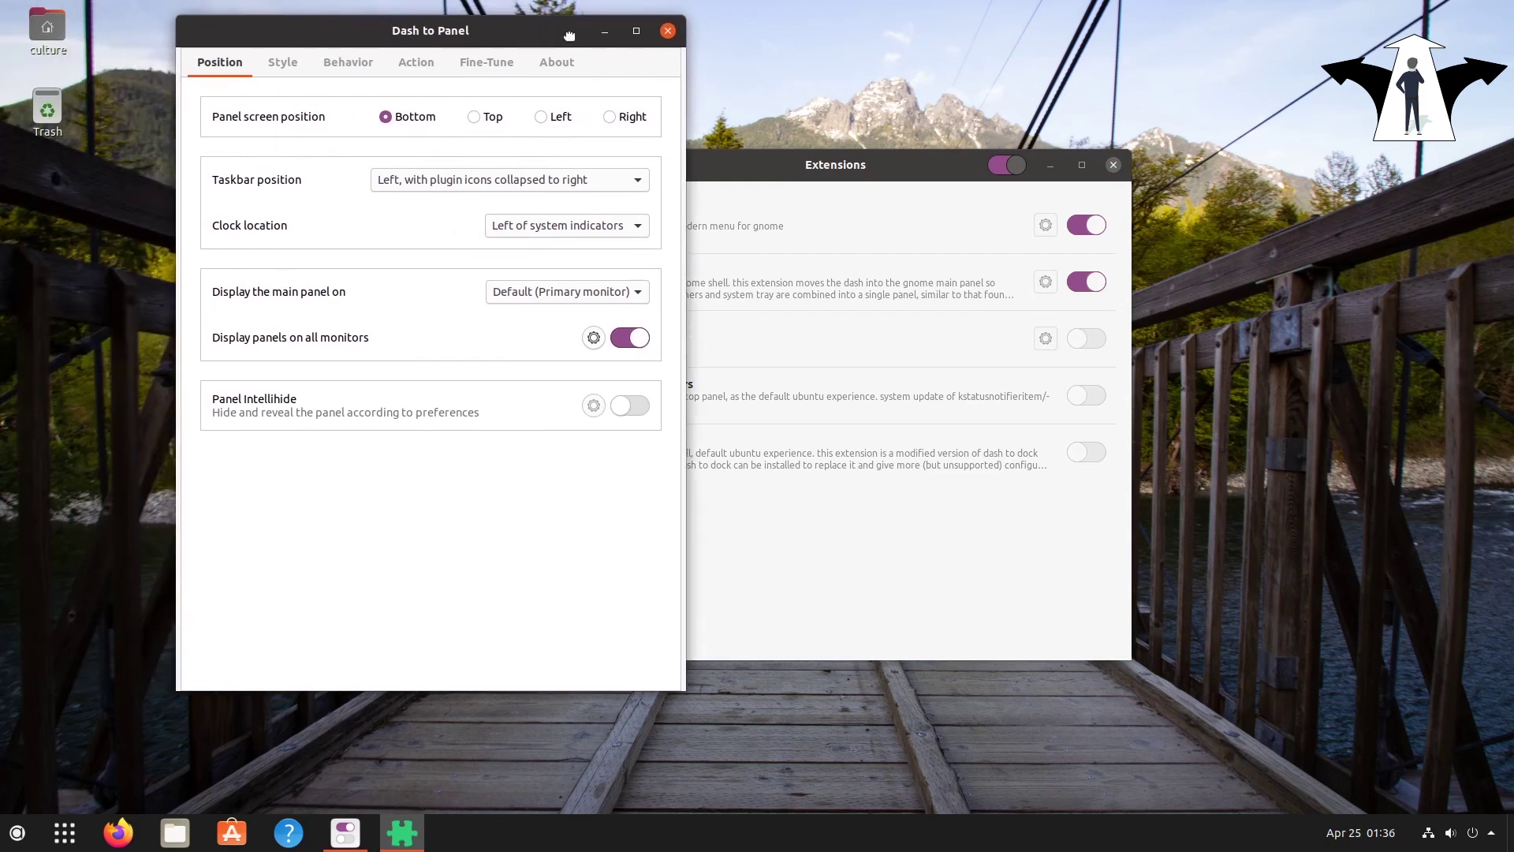
click(283, 64)
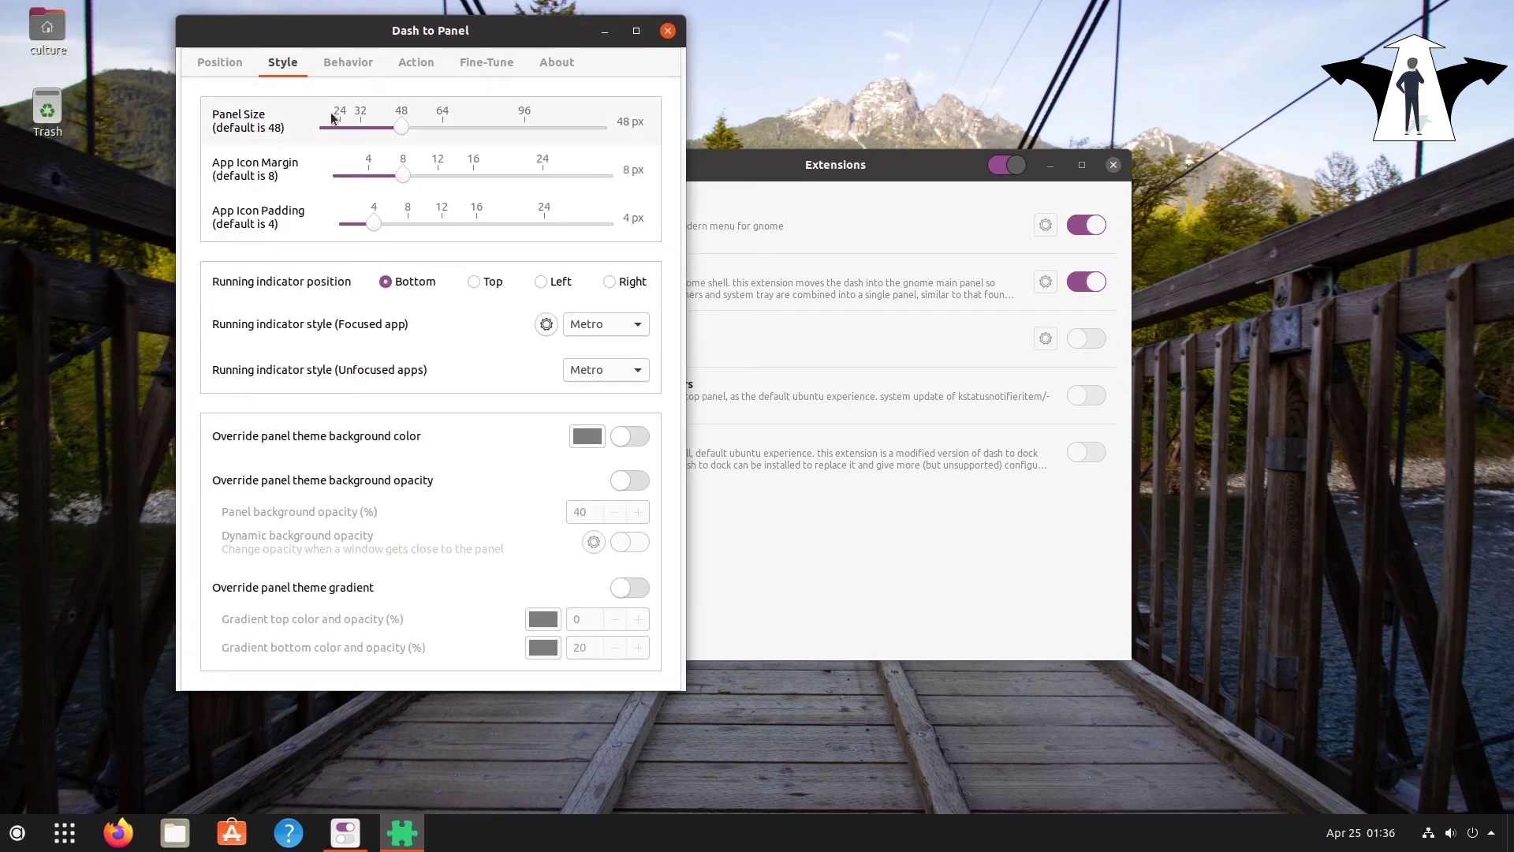
click(630, 481)
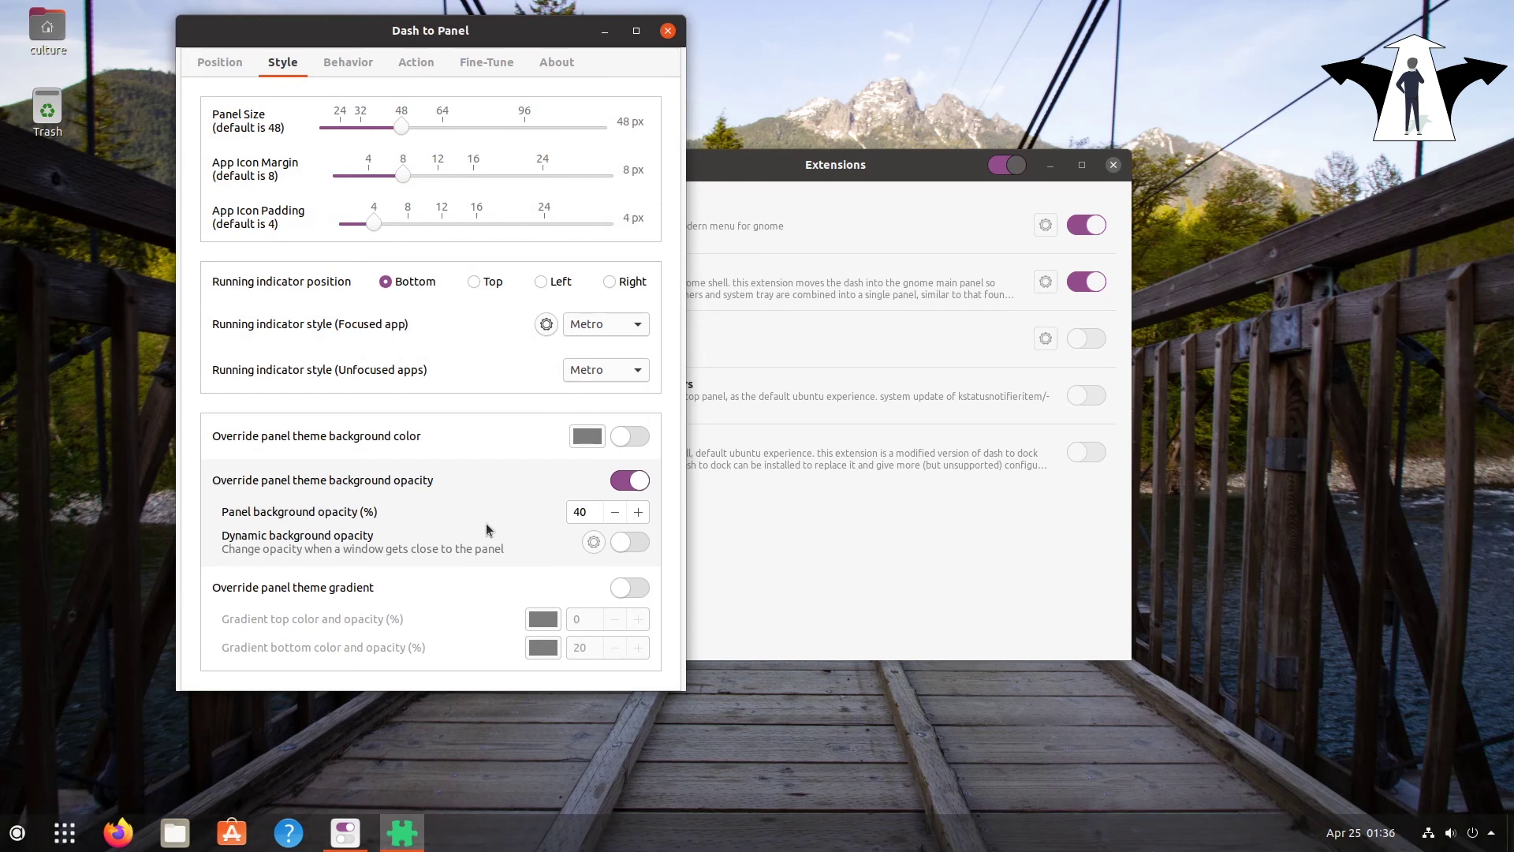
click(668, 31)
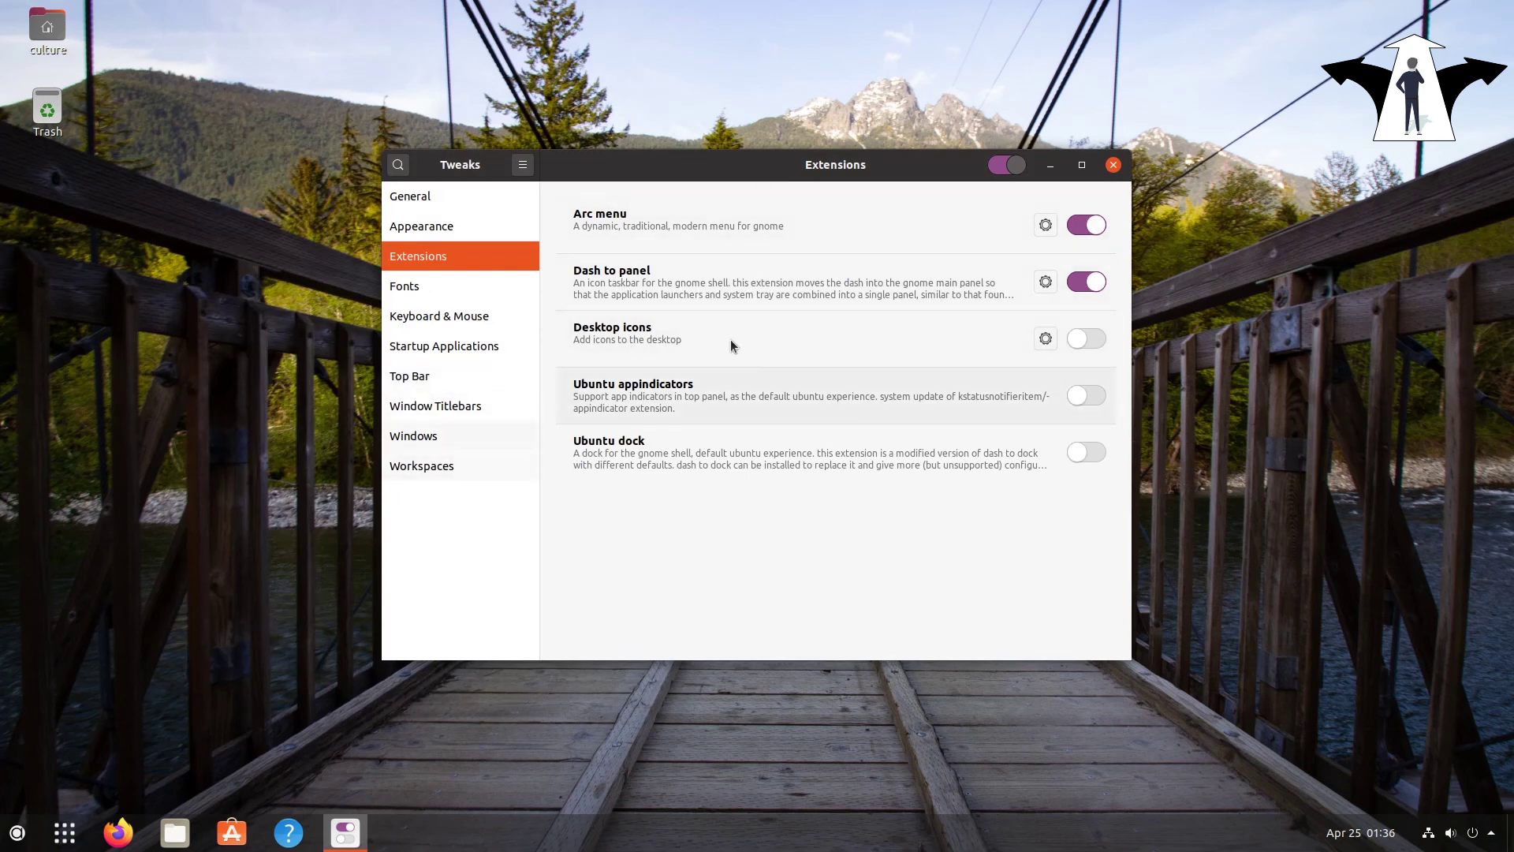
Open the Arc Menu extension's appearance settings and change its menu icon to Octo Maze.
click(1046, 226)
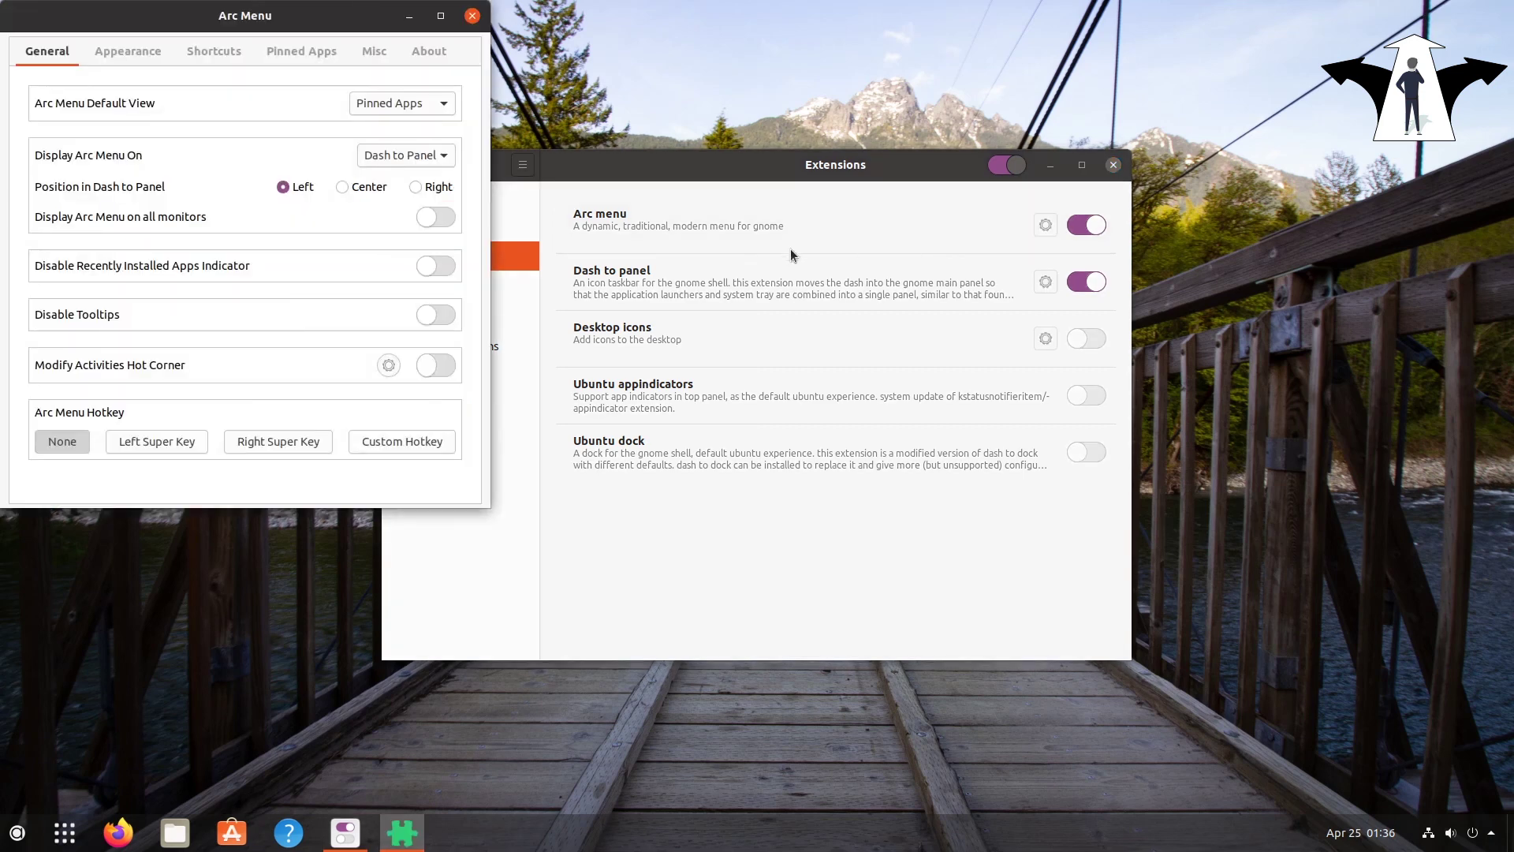
drag(351, 26, 524, 97)
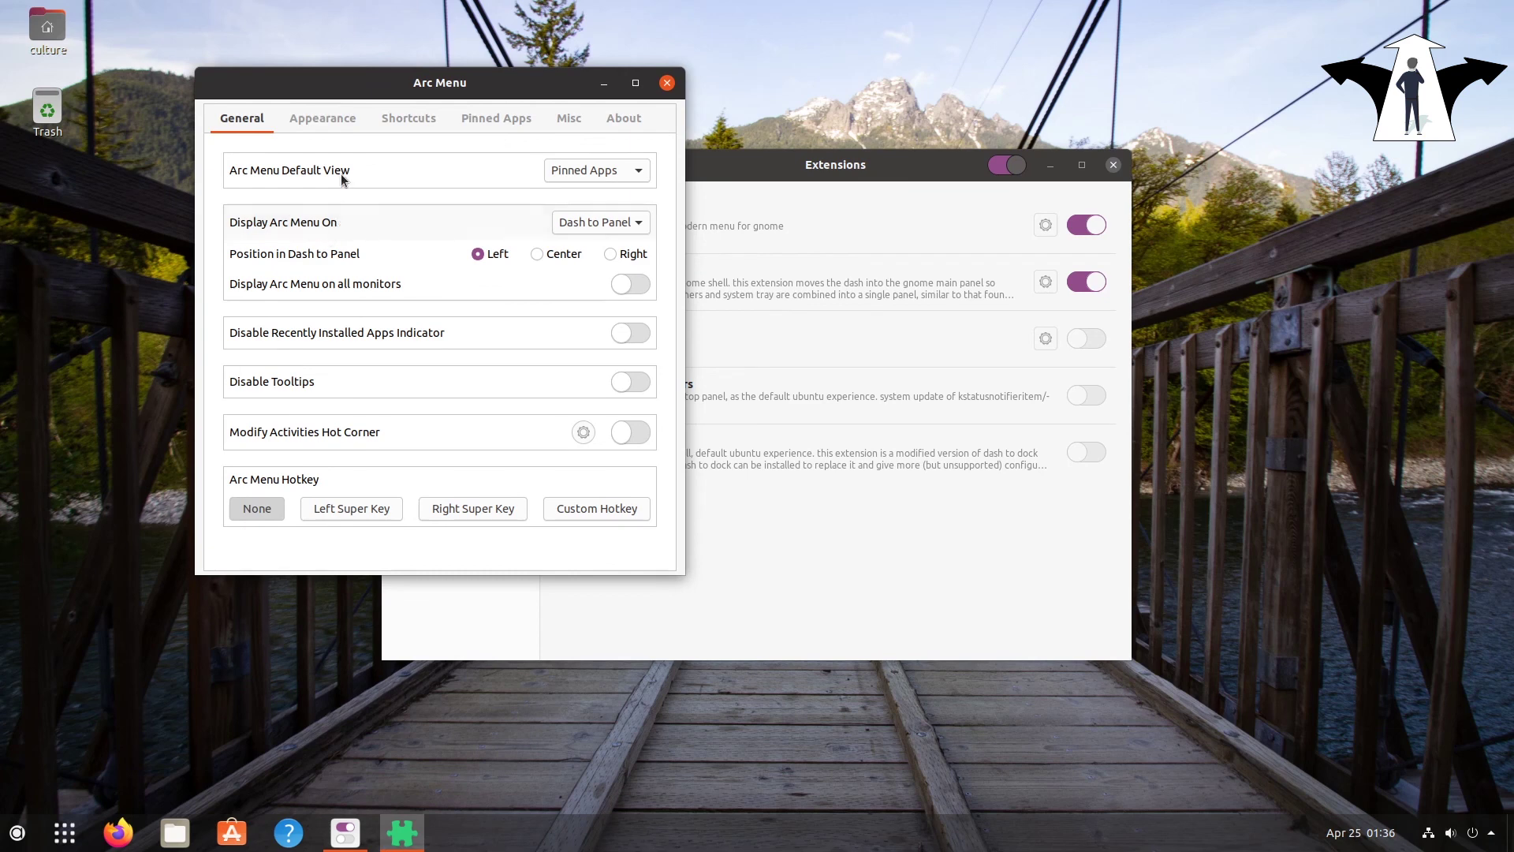
click(330, 119)
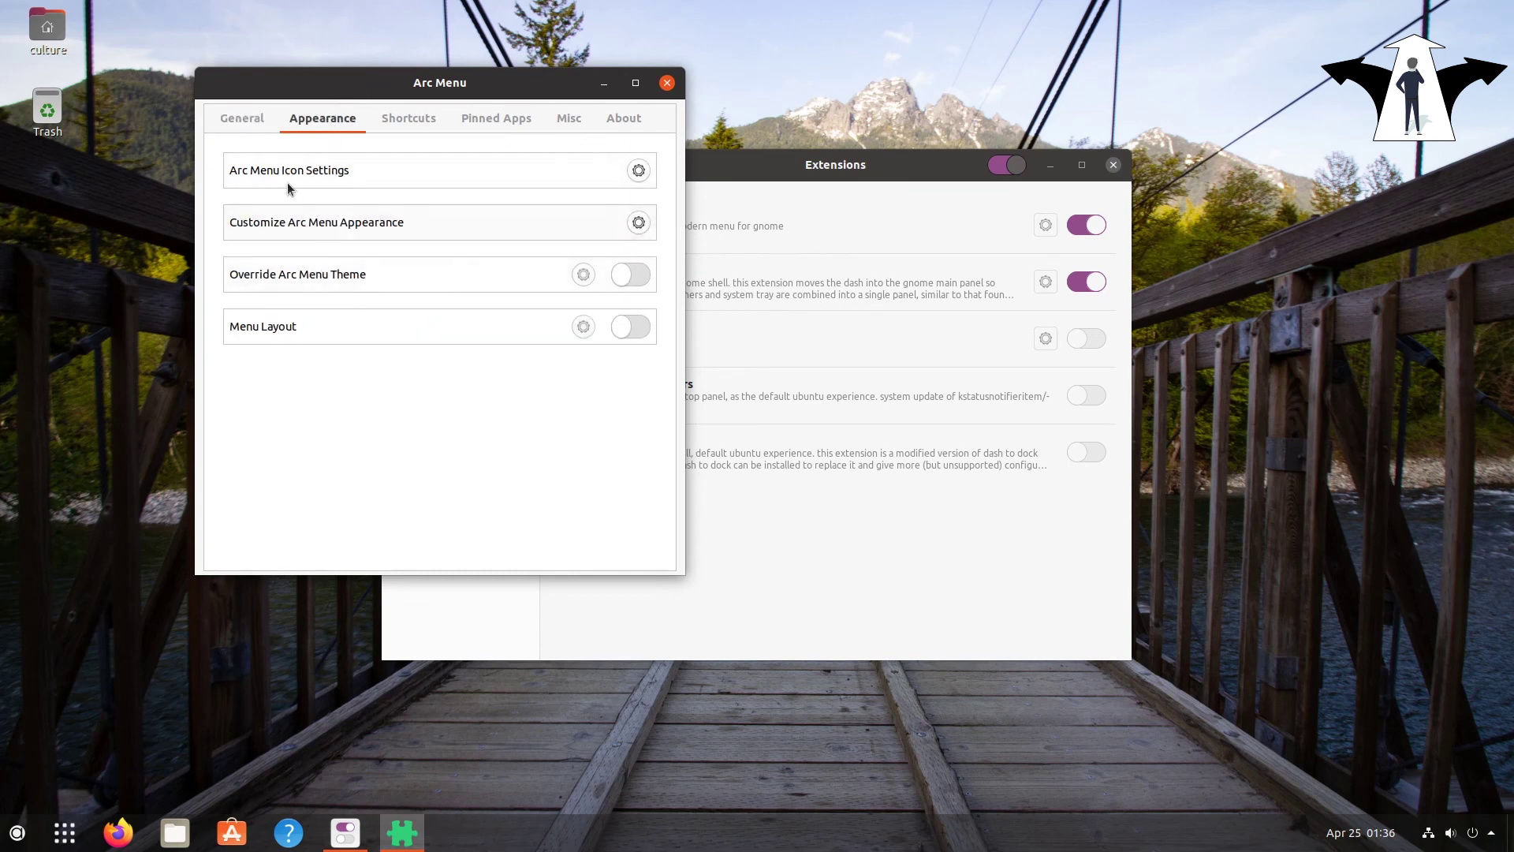
click(638, 170)
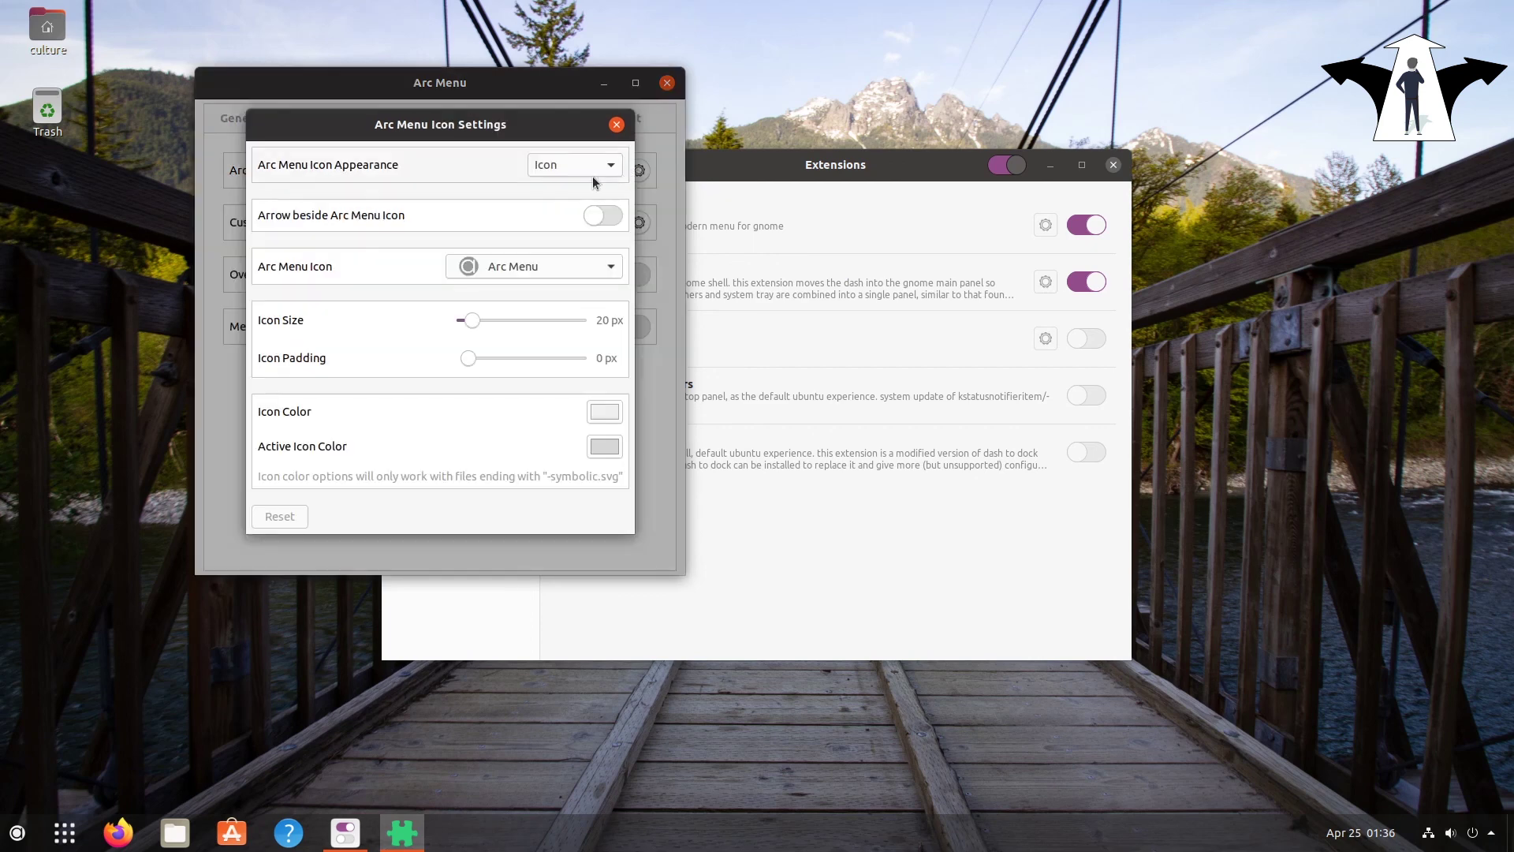
click(593, 268)
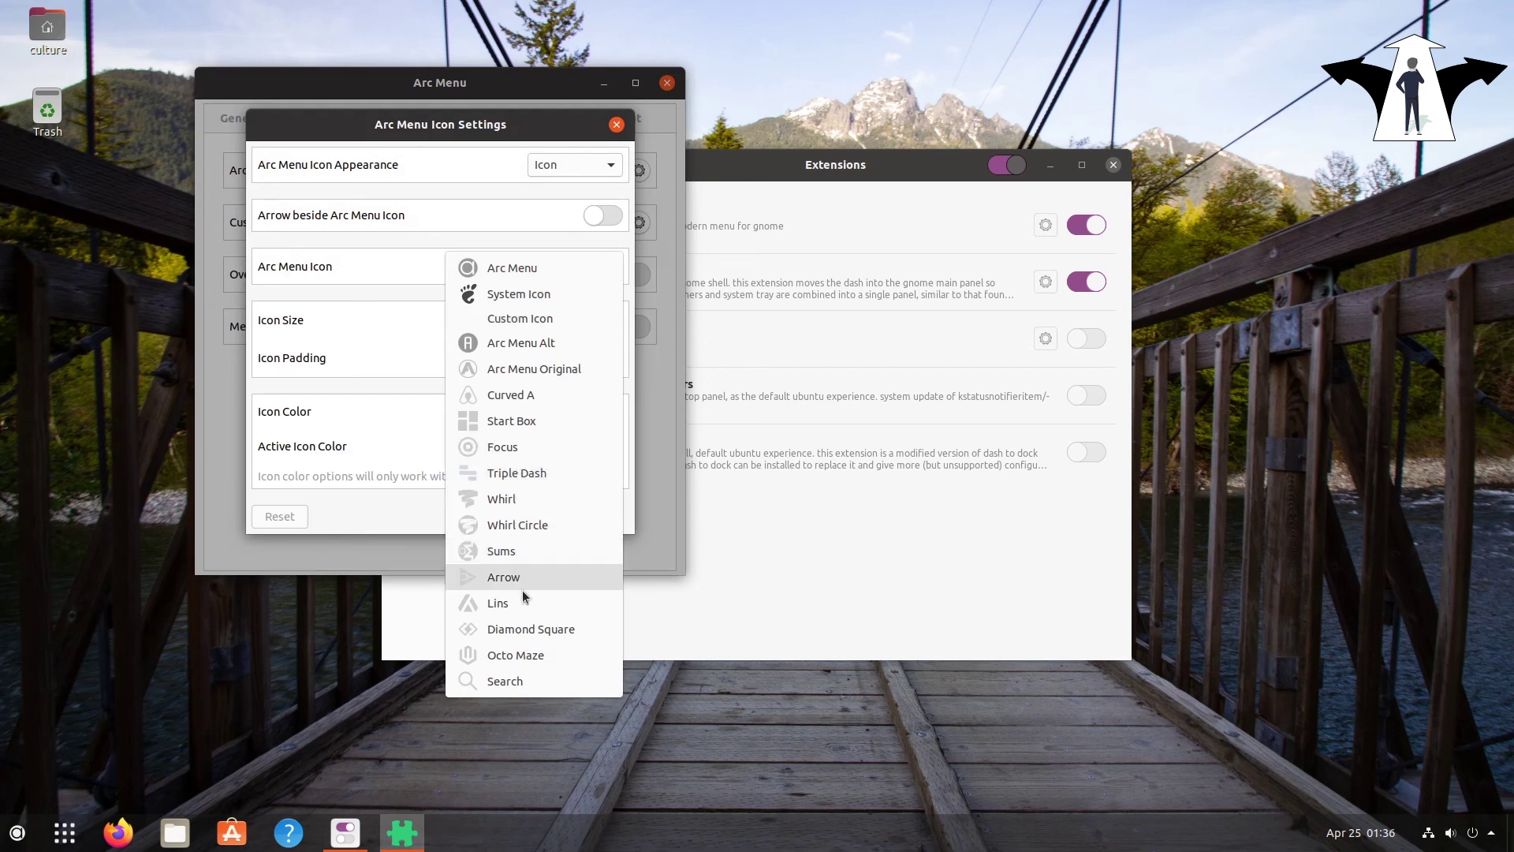
click(516, 656)
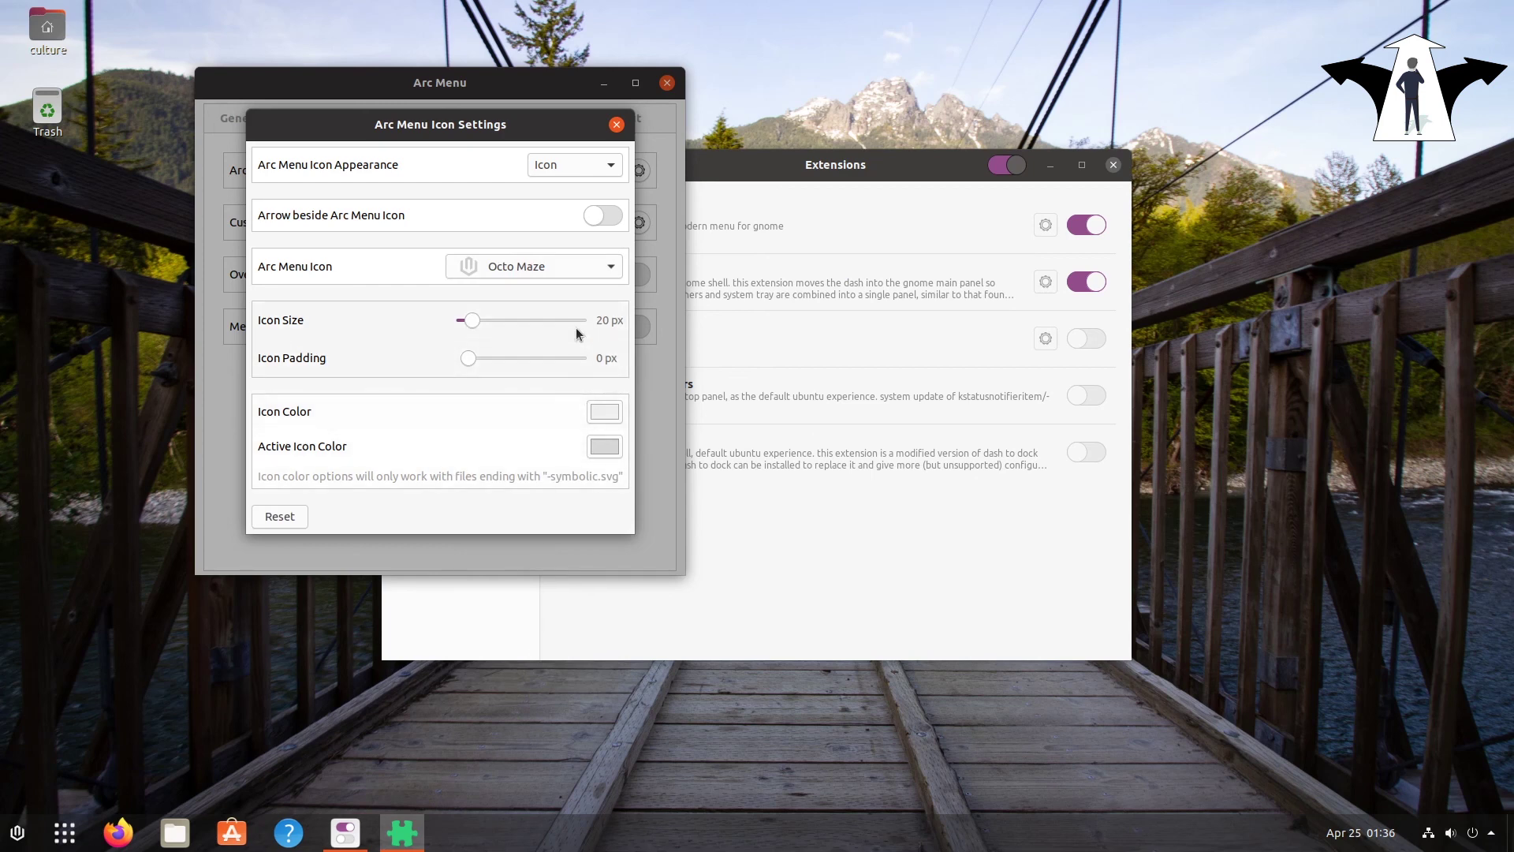
Set the Arc Menu icon size to 32 px and close the extension settings and Tweaks.
drag(475, 325, 508, 320)
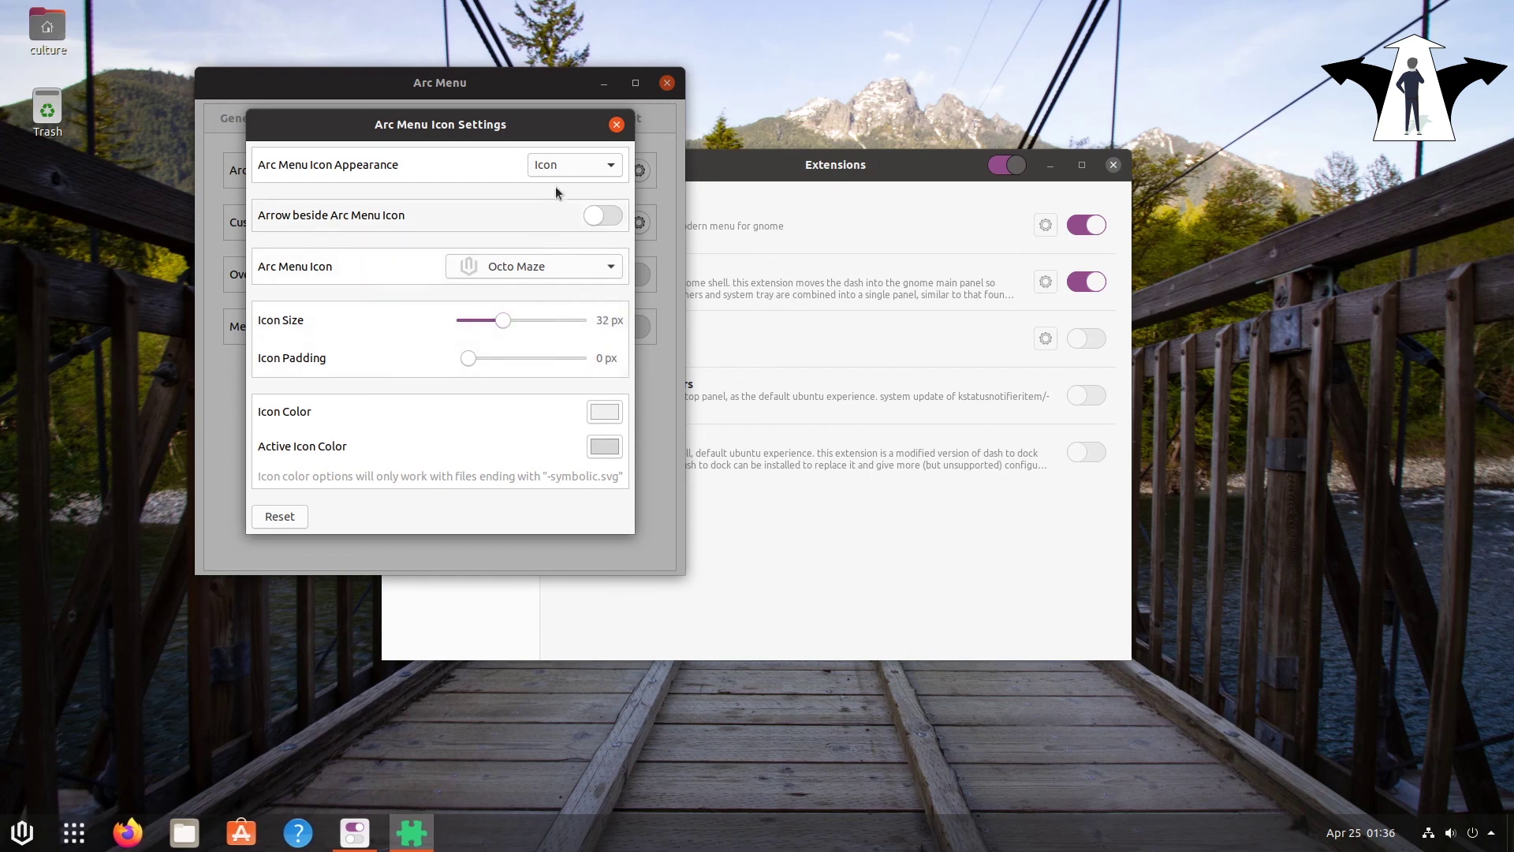
click(617, 126)
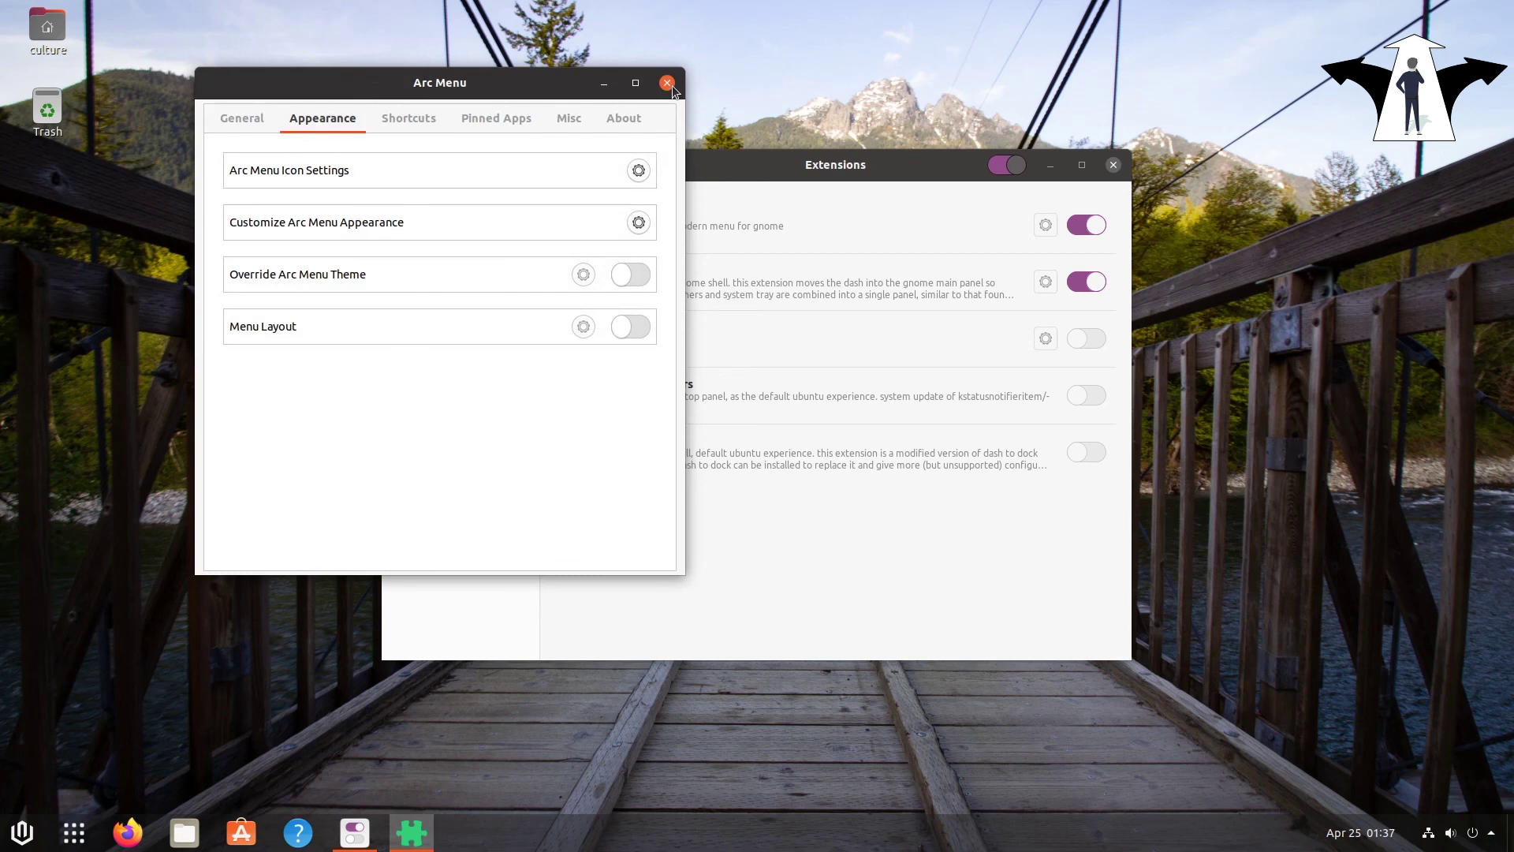
click(671, 85)
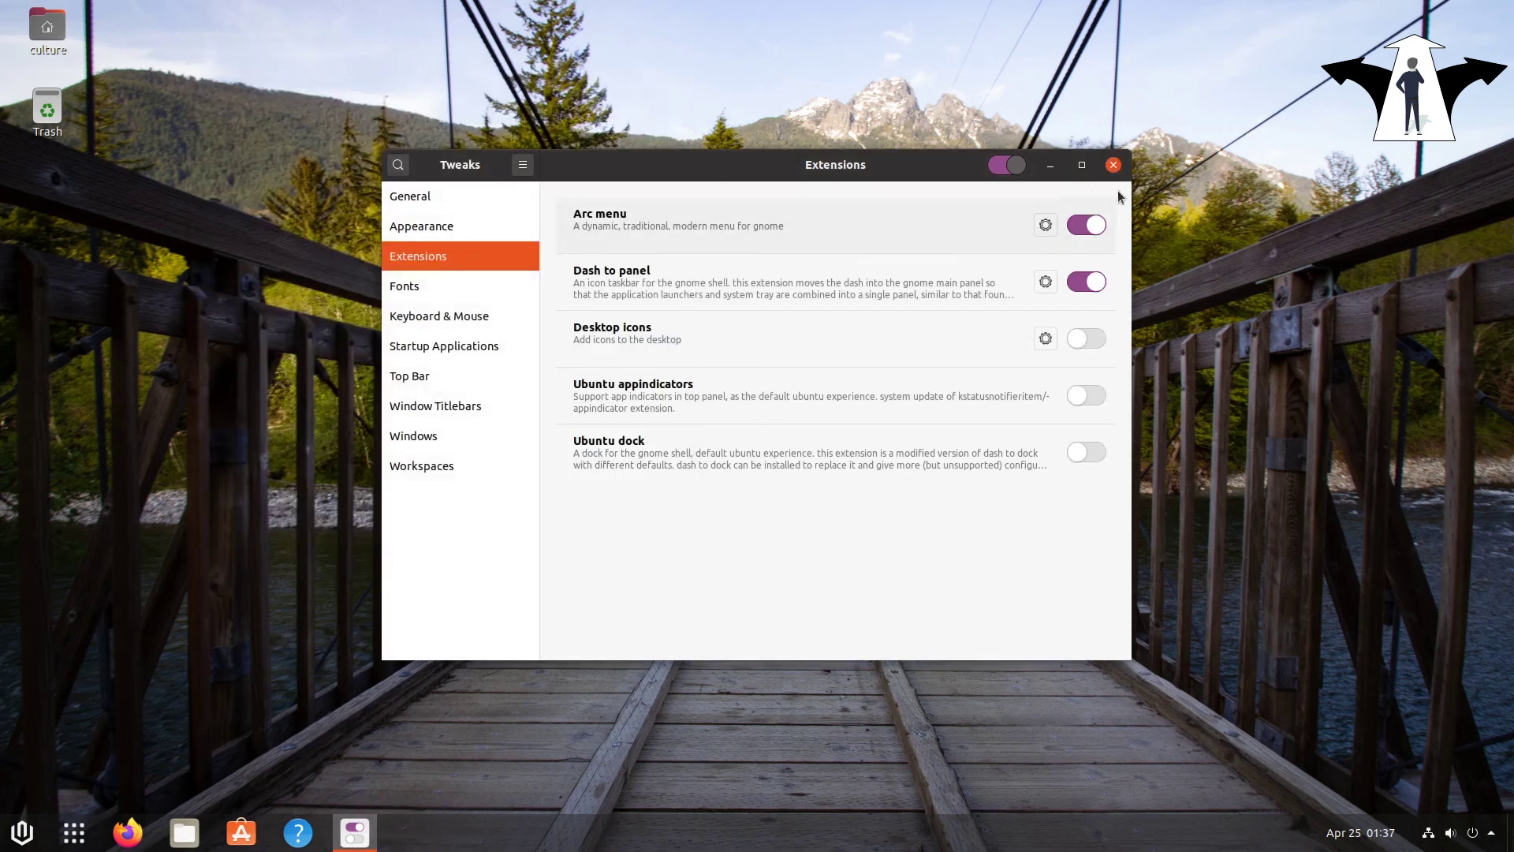
click(1113, 165)
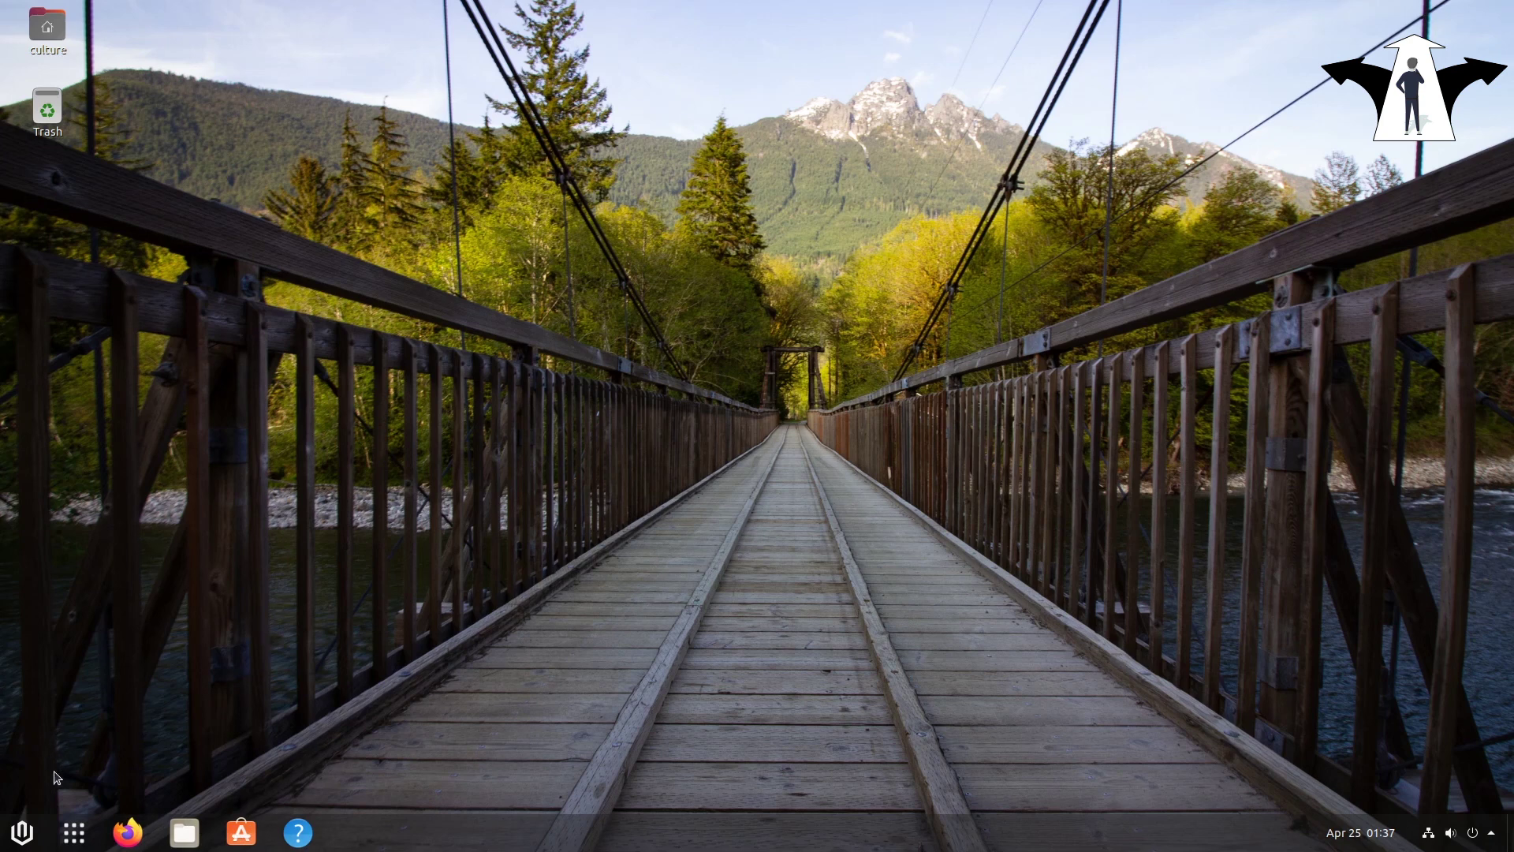
Show and dismiss the Arc Menu on the bare desktop to check how it looks.
click(22, 832)
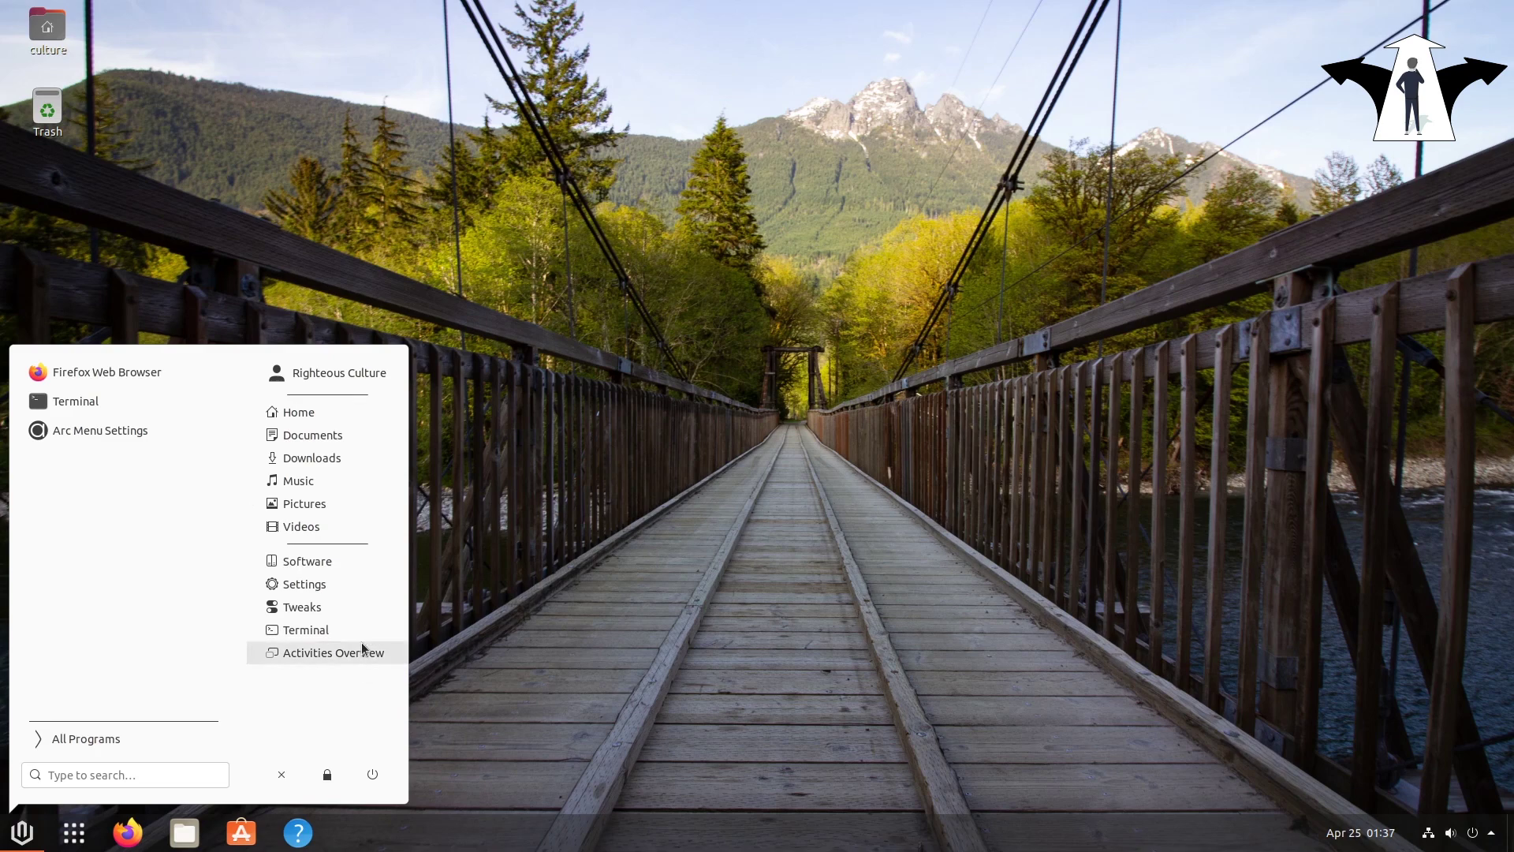
click(544, 529)
key(super)
click(468, 649)
Open Tweaks through the Arc Menu and set the Applications theme to Adwaita-dark.
key(super)
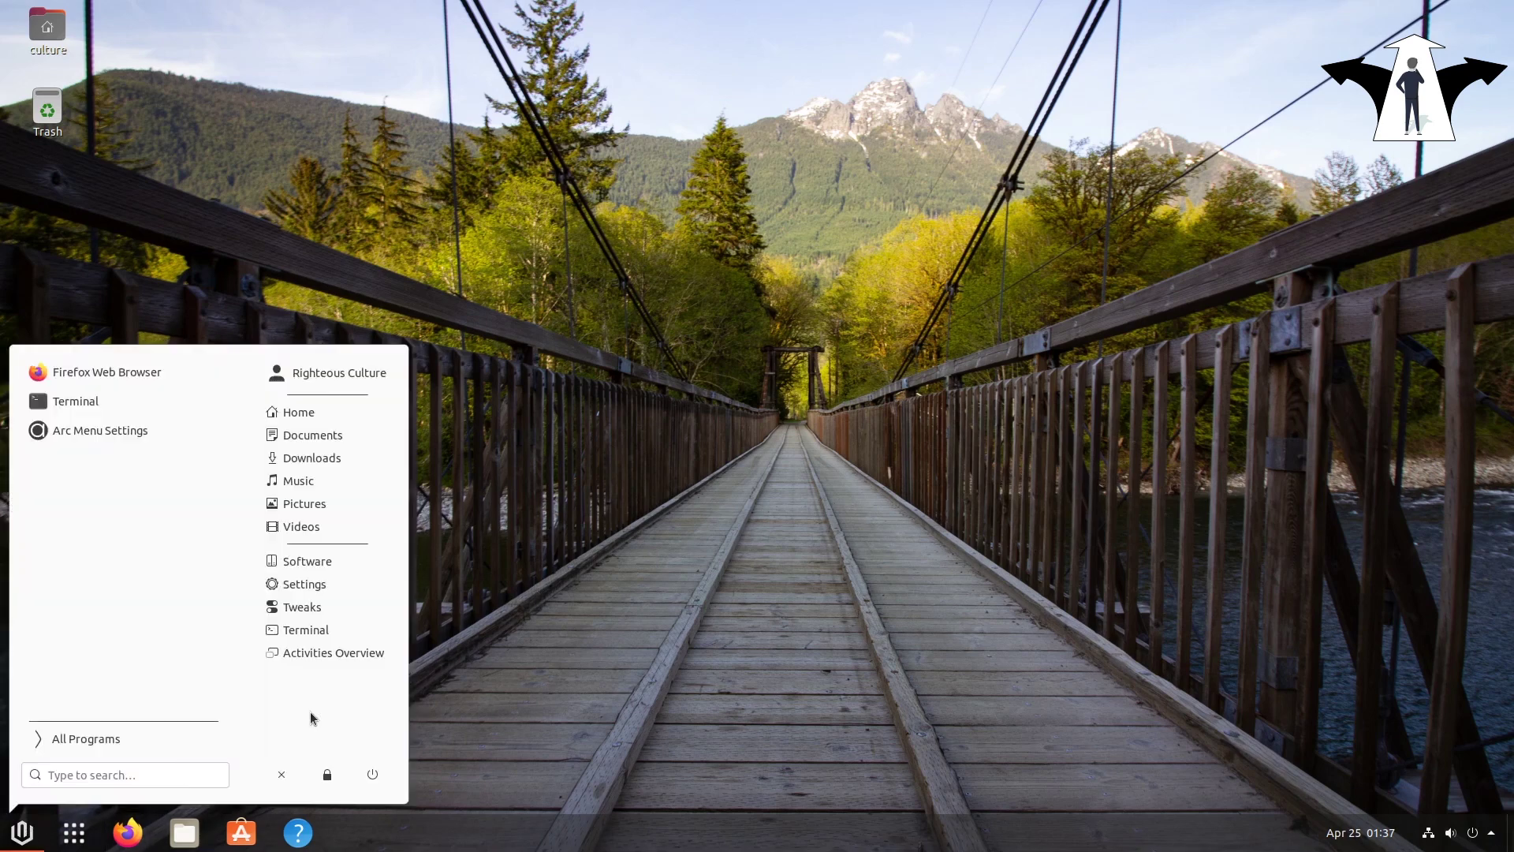
click(292, 605)
click(1009, 236)
click(986, 165)
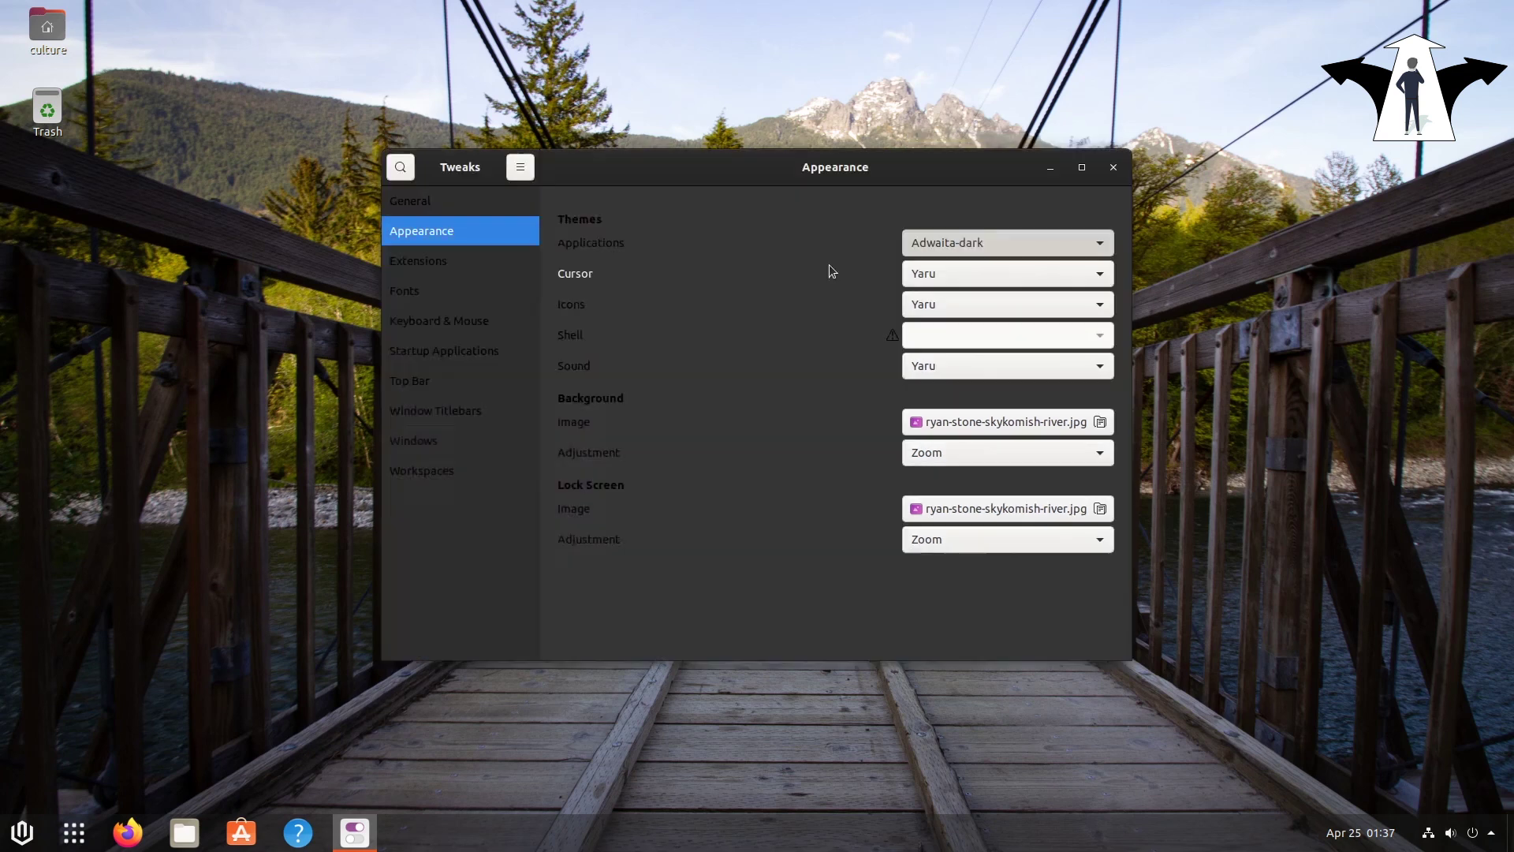
Try the Override Arc Menu Theme option with the default preset, check the menu, and turn the override off.
click(441, 268)
click(1043, 229)
click(128, 56)
click(435, 220)
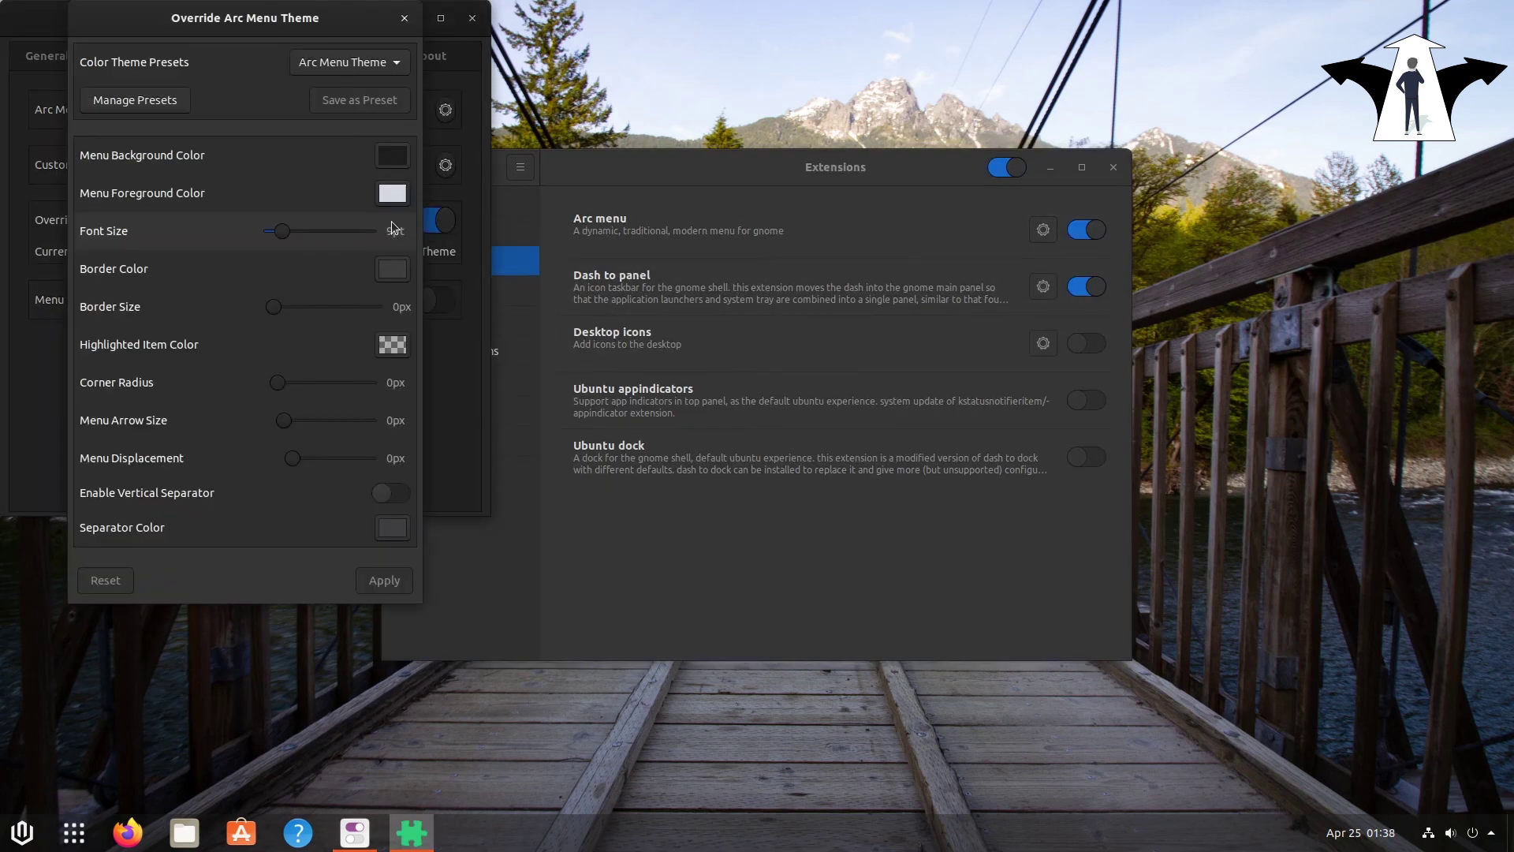
key(super)
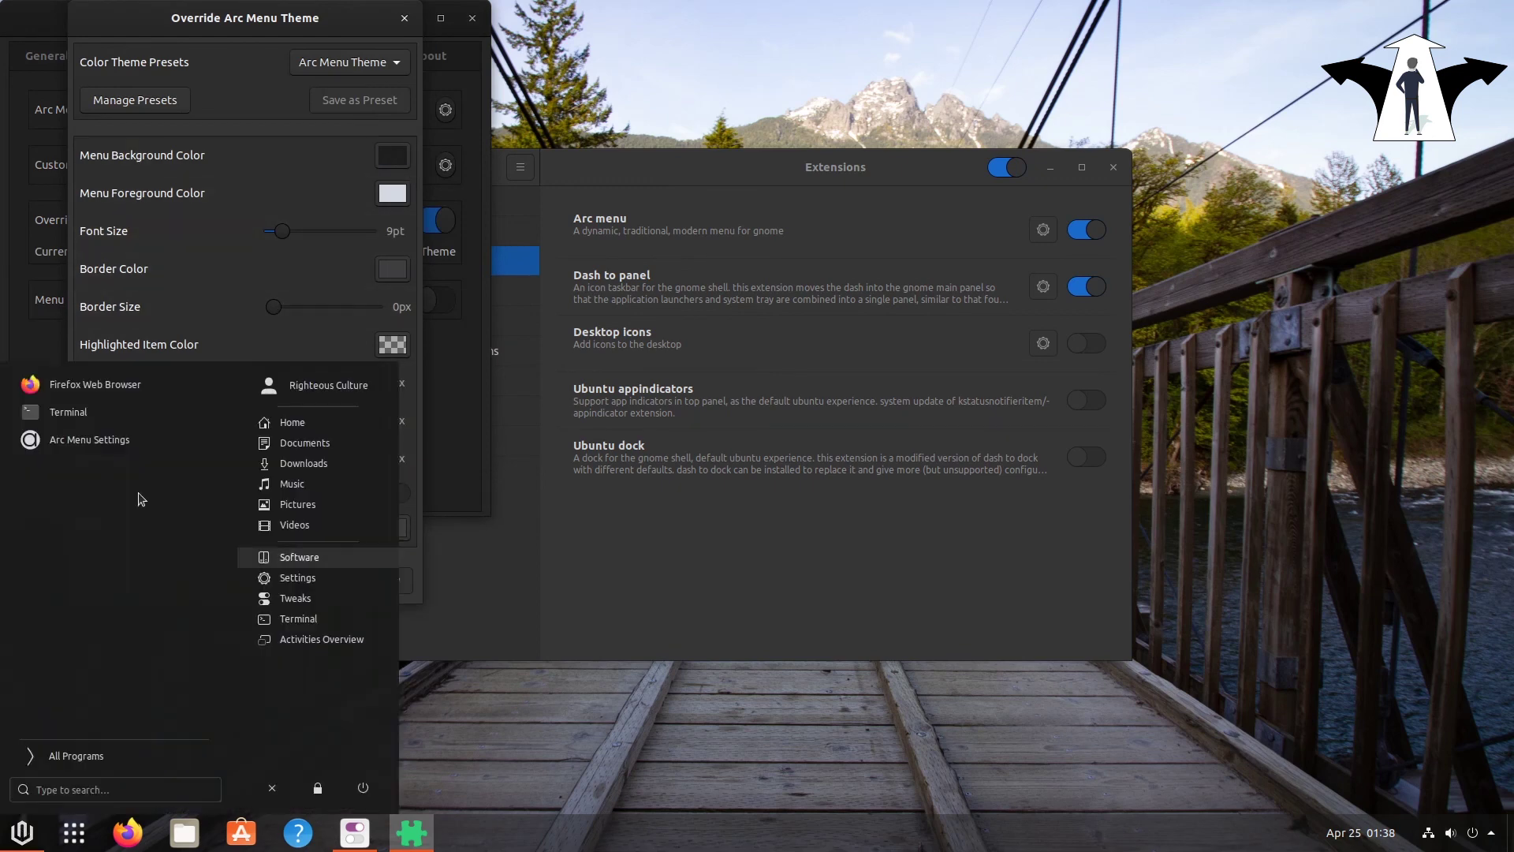
click(253, 52)
click(405, 17)
click(439, 221)
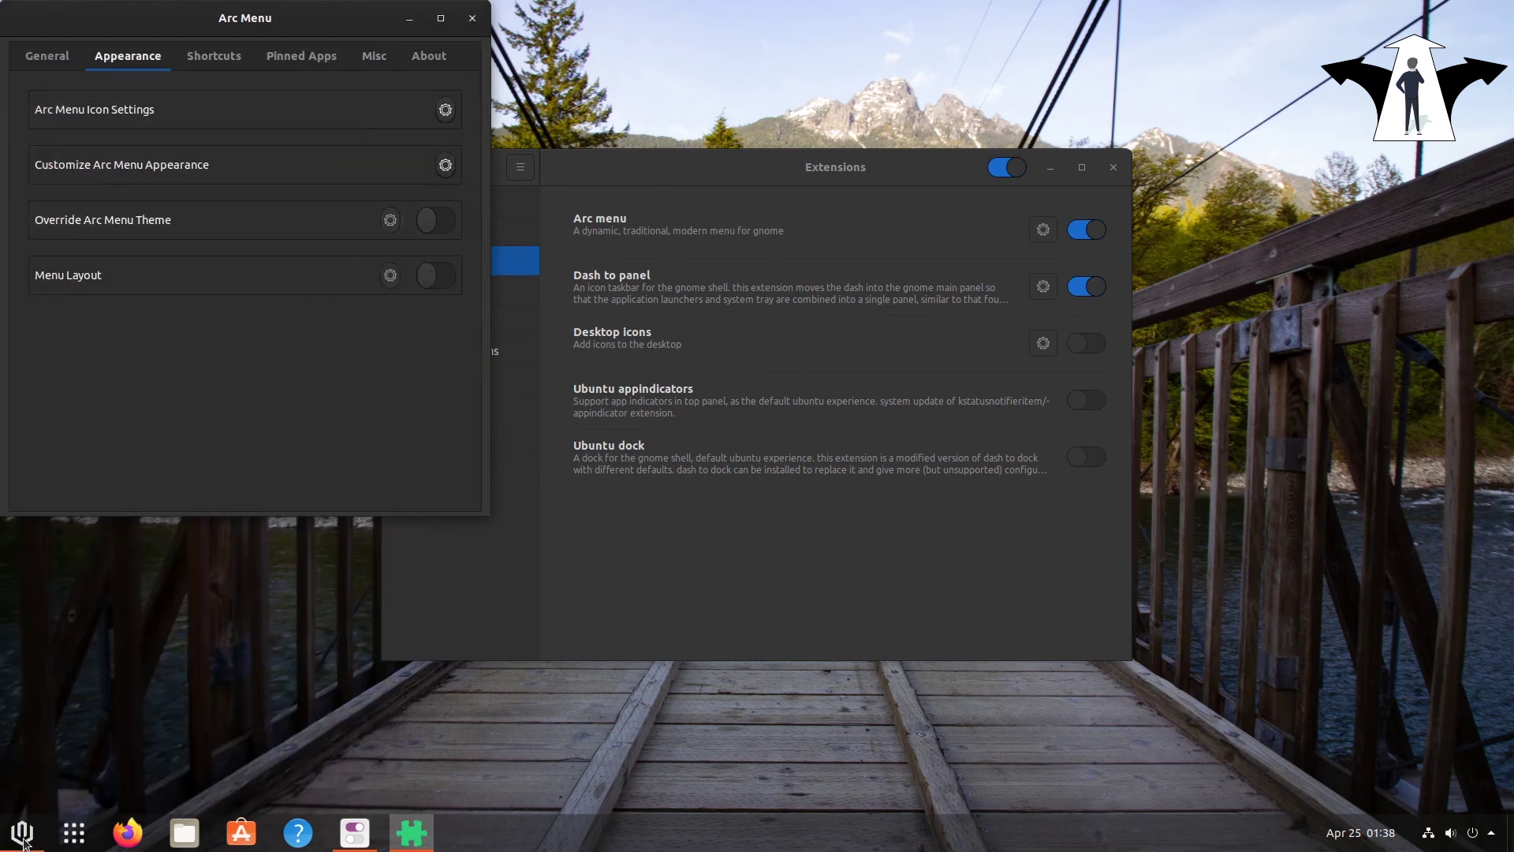
Enable the Arc Menu theme override with a larger font size, apply it, close the settings, and check the menu.
click(440, 223)
drag(271, 230, 319, 230)
click(384, 581)
click(472, 17)
key(super)
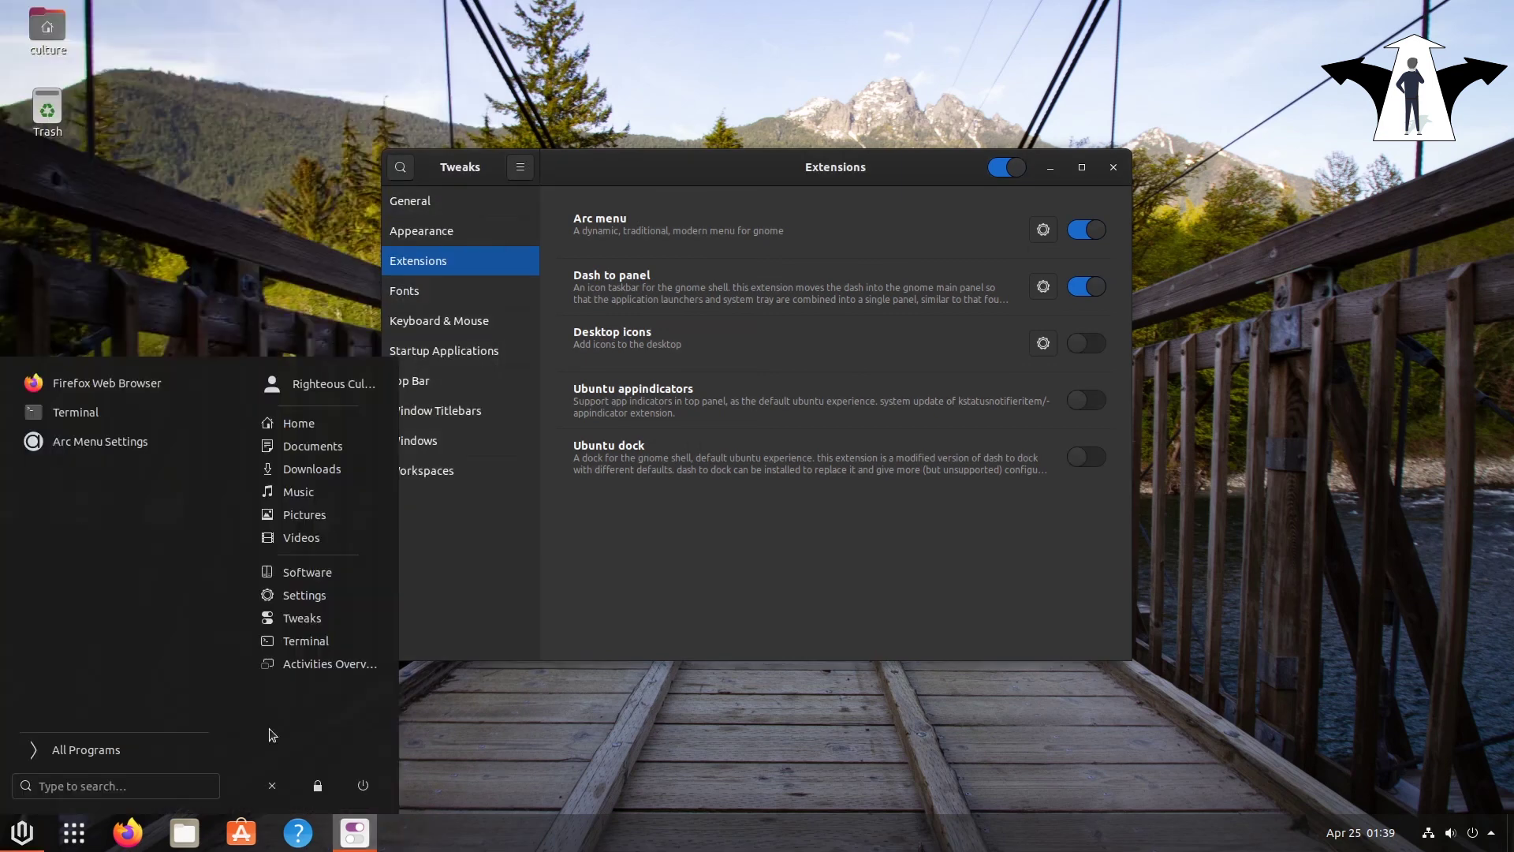
click(32, 824)
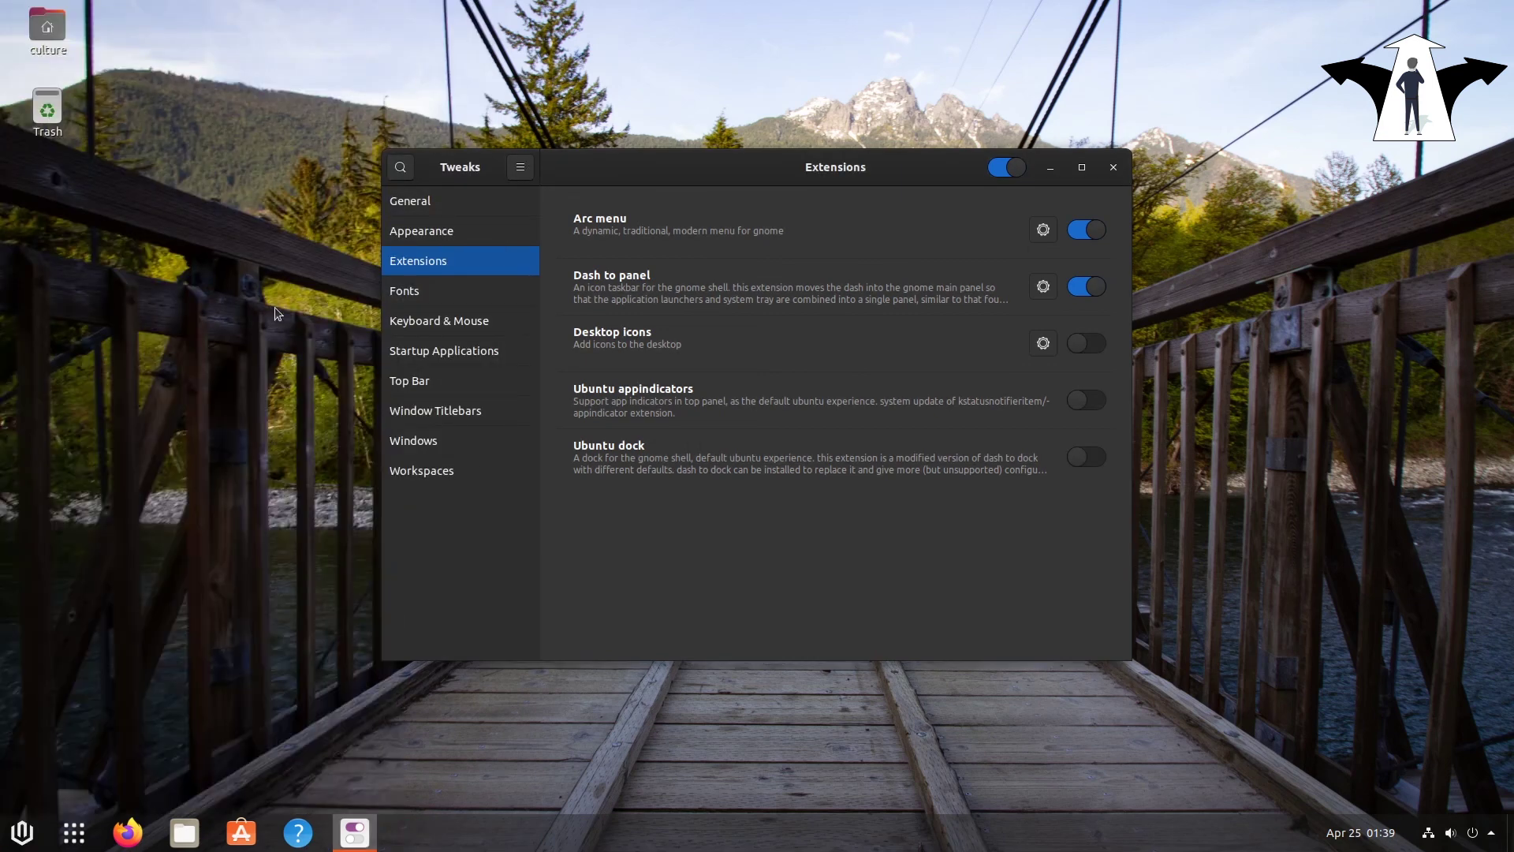
Turn off the Arc Menu theme override in its appearance settings, check the menu, and close the settings.
click(1043, 229)
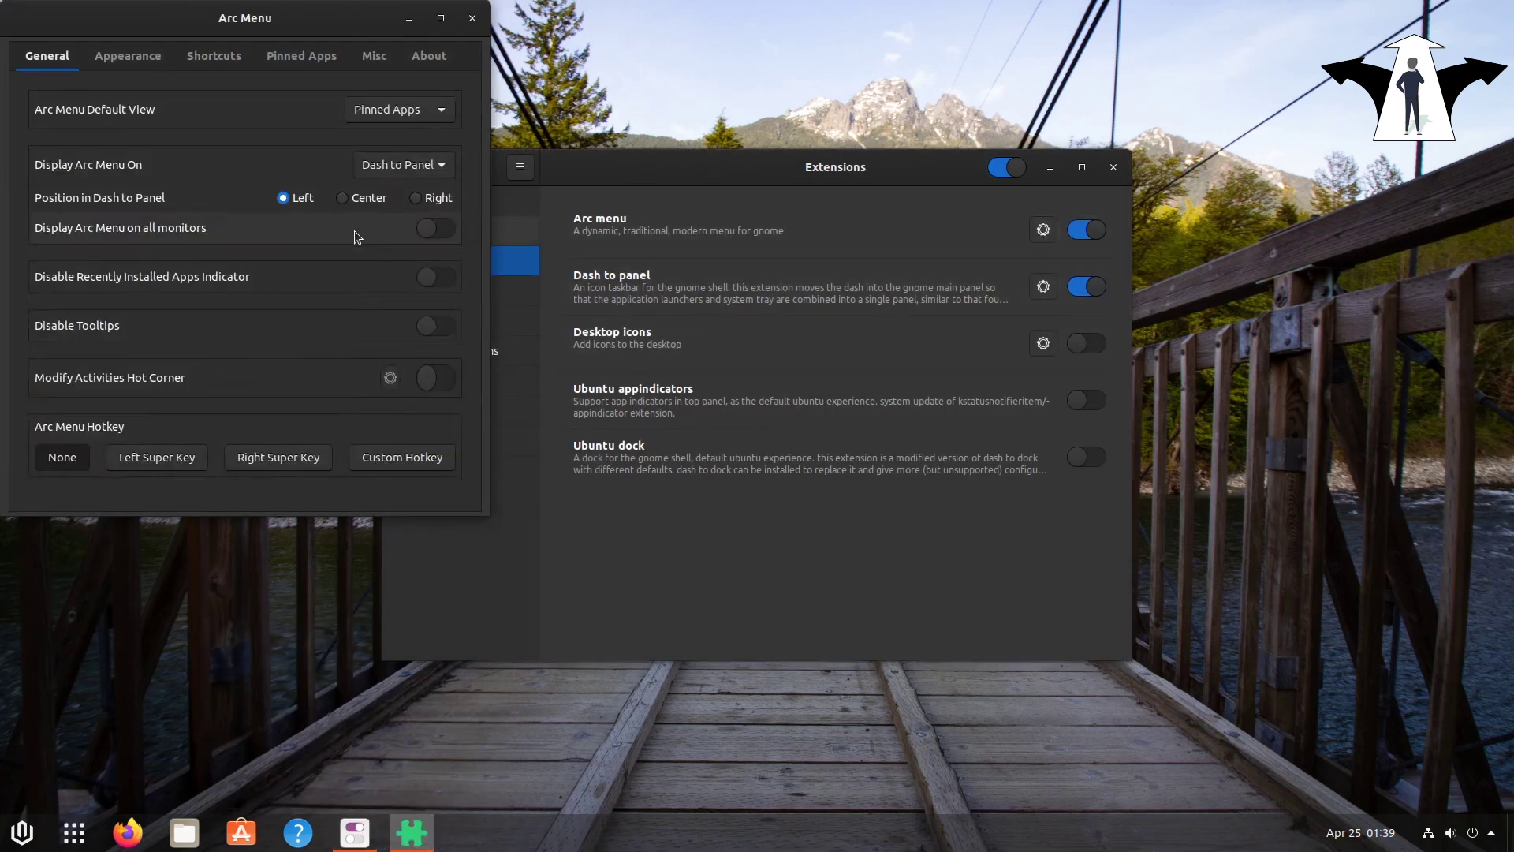
click(128, 55)
click(435, 220)
key(super)
click(471, 17)
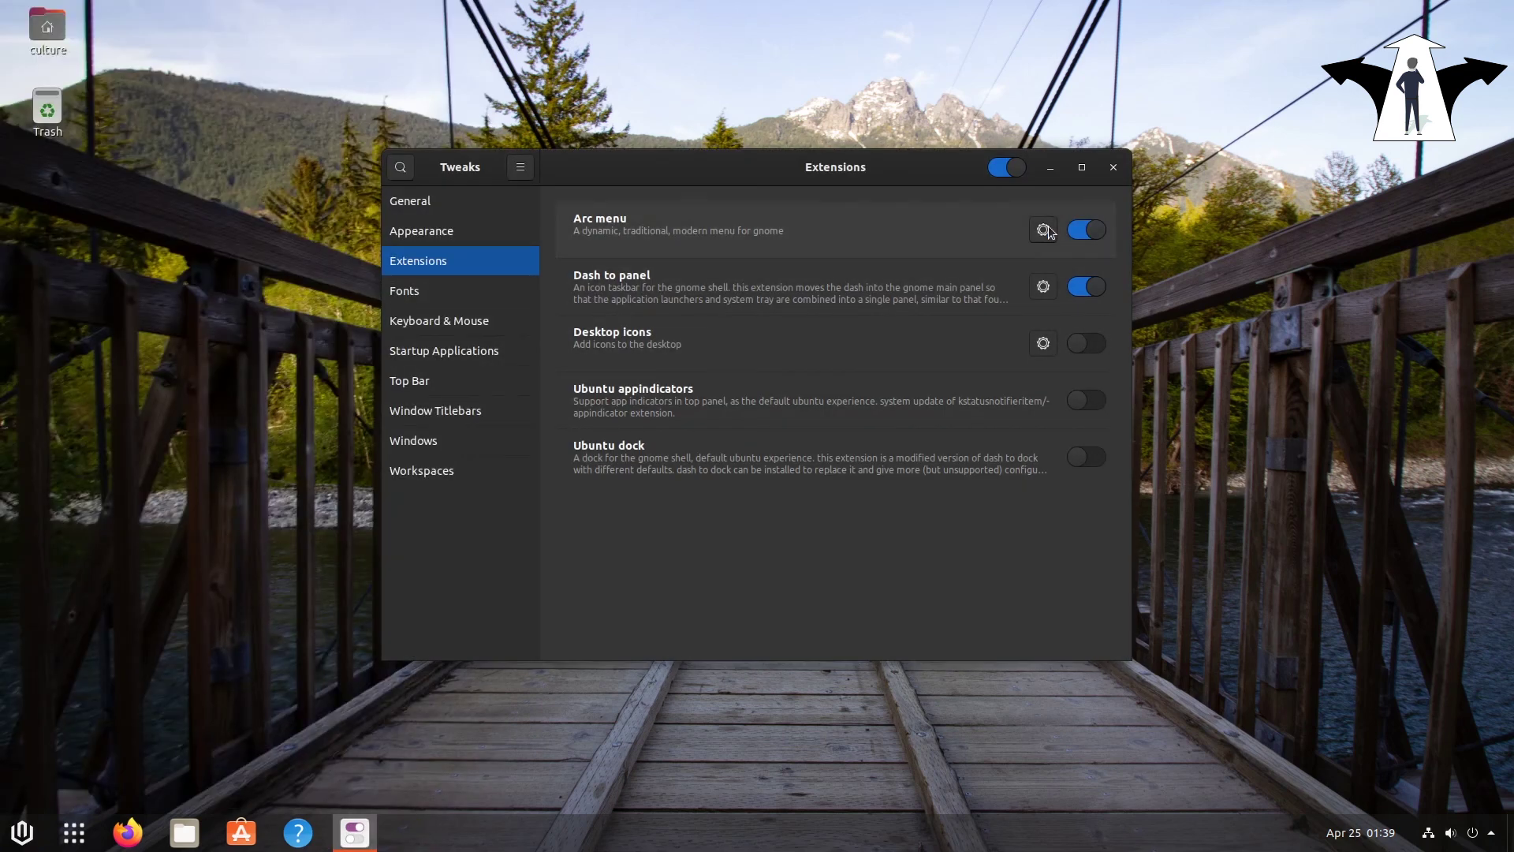
Set the Applications theme to Yaru-dark in the Tweaks appearance options and close Tweaks.
click(466, 230)
click(1007, 242)
click(988, 337)
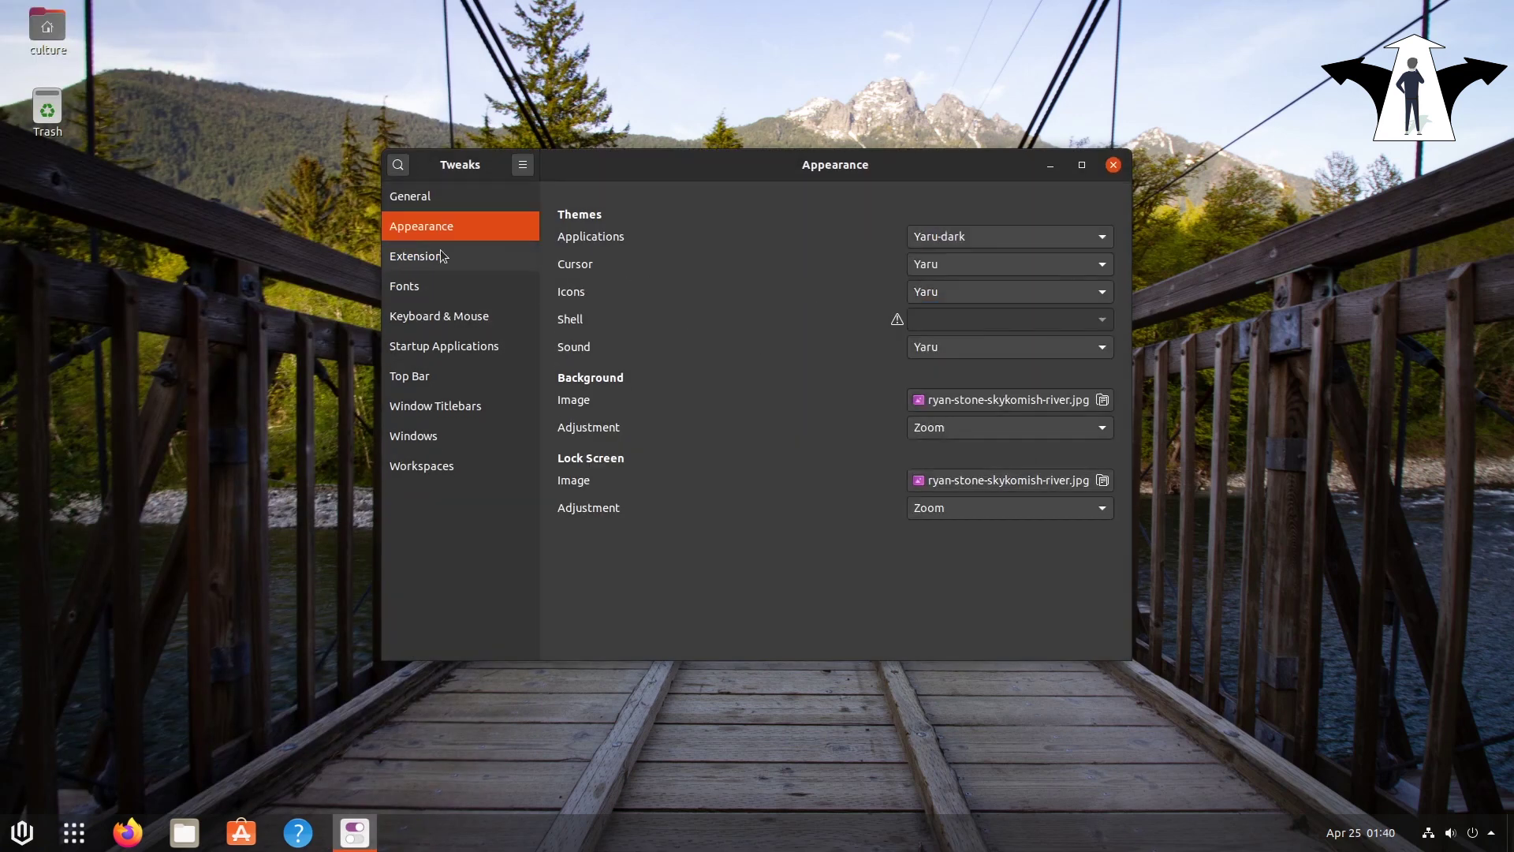
click(1110, 166)
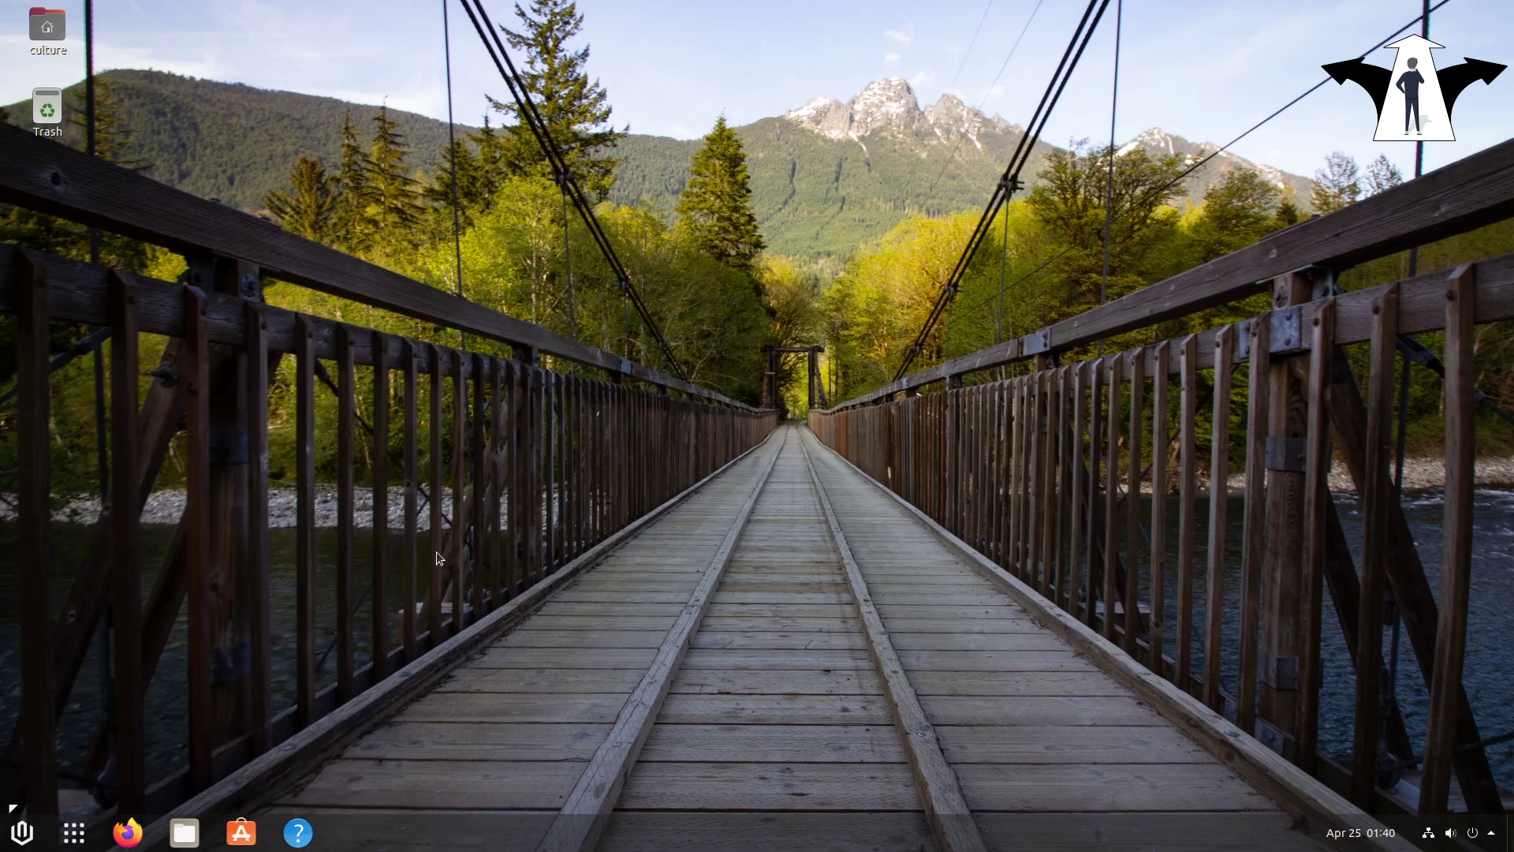
Open the Files window to check how the dark theme looks there, and close it.
click(184, 833)
drag(421, 135, 670, 182)
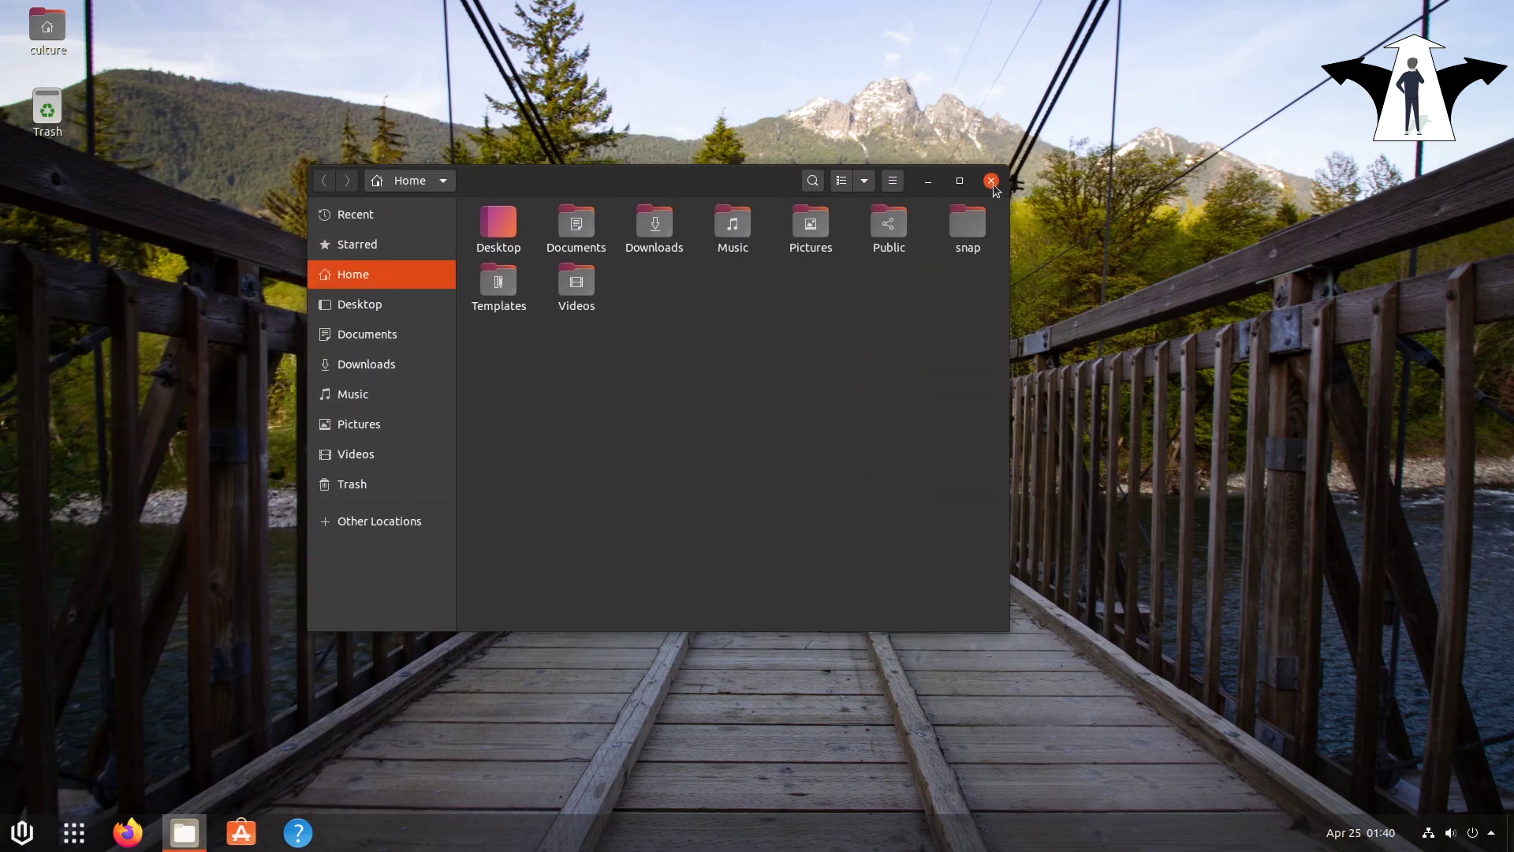
click(992, 177)
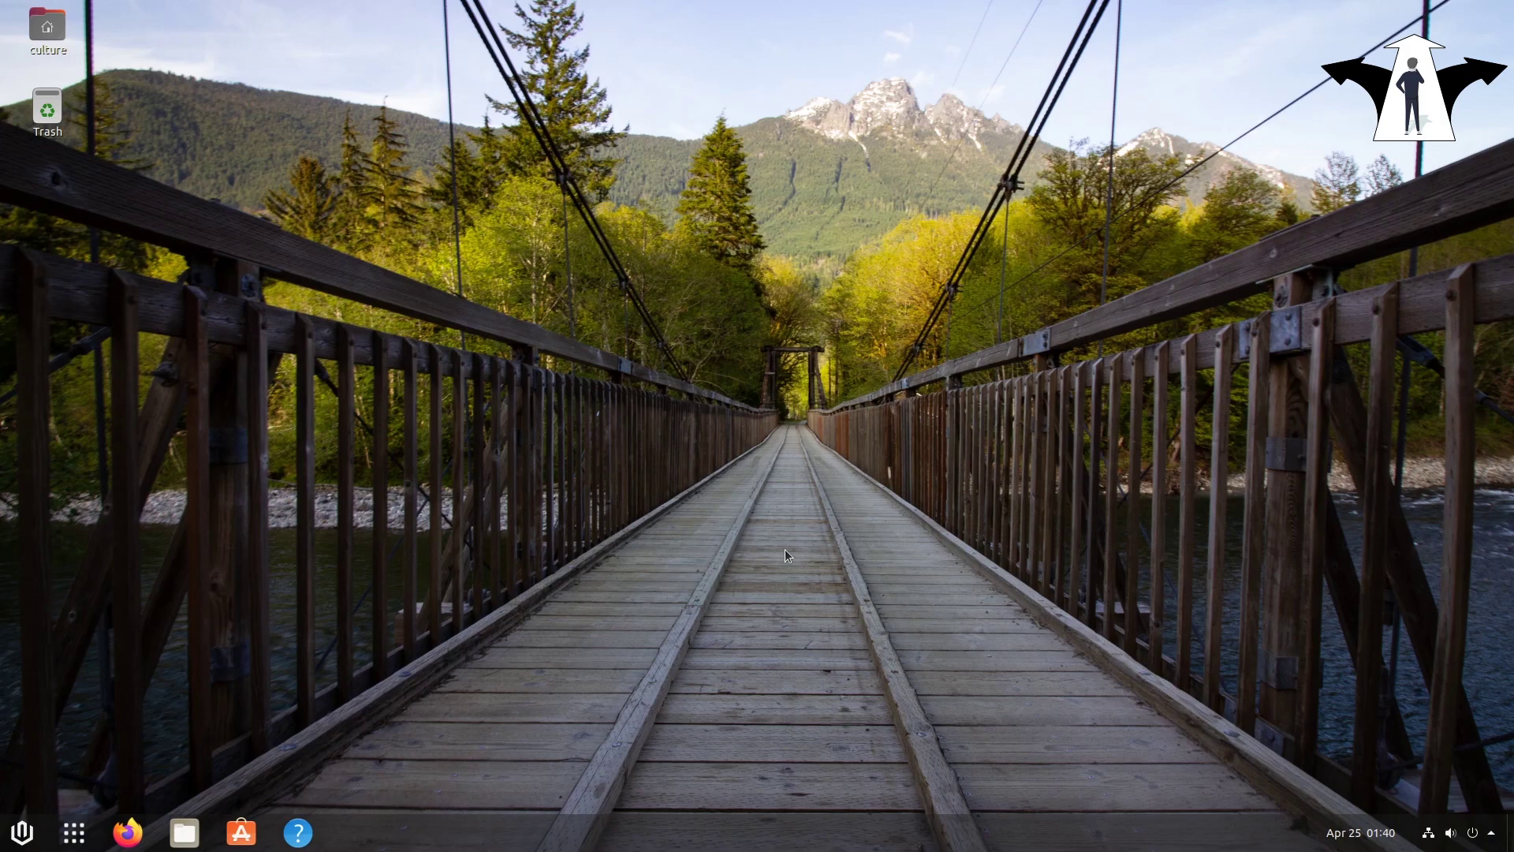